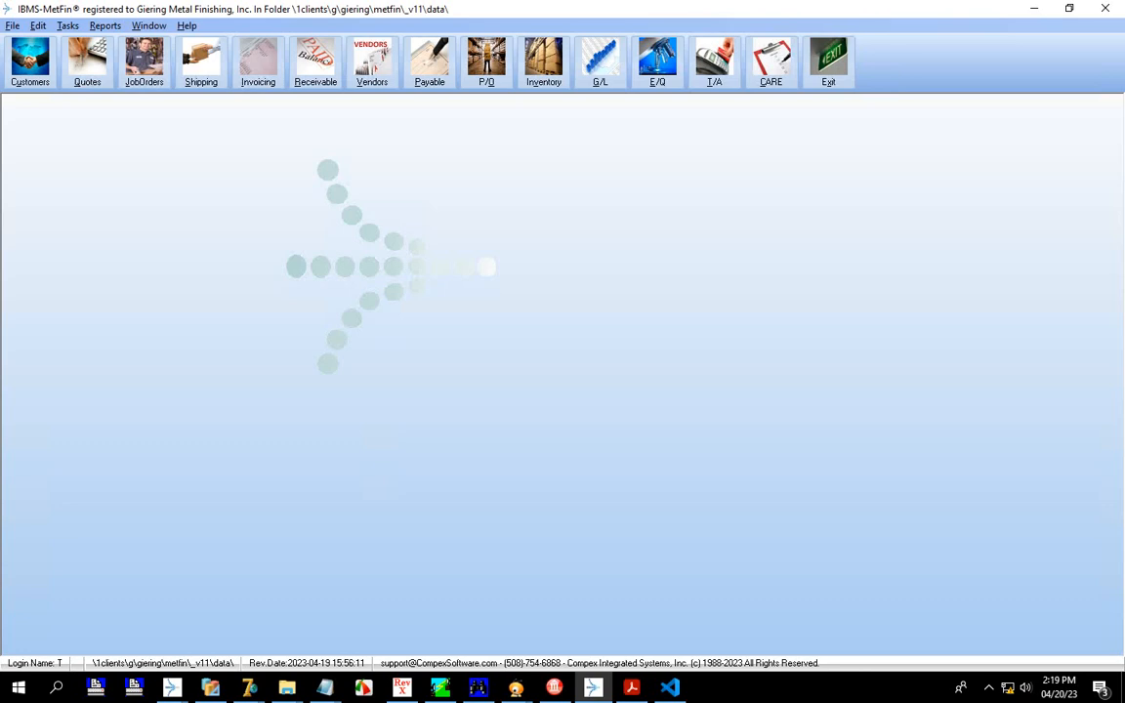
Step: Open item 09-10890 in the inventory file, review its managed lots, and return to the item list
left_click(542, 78)
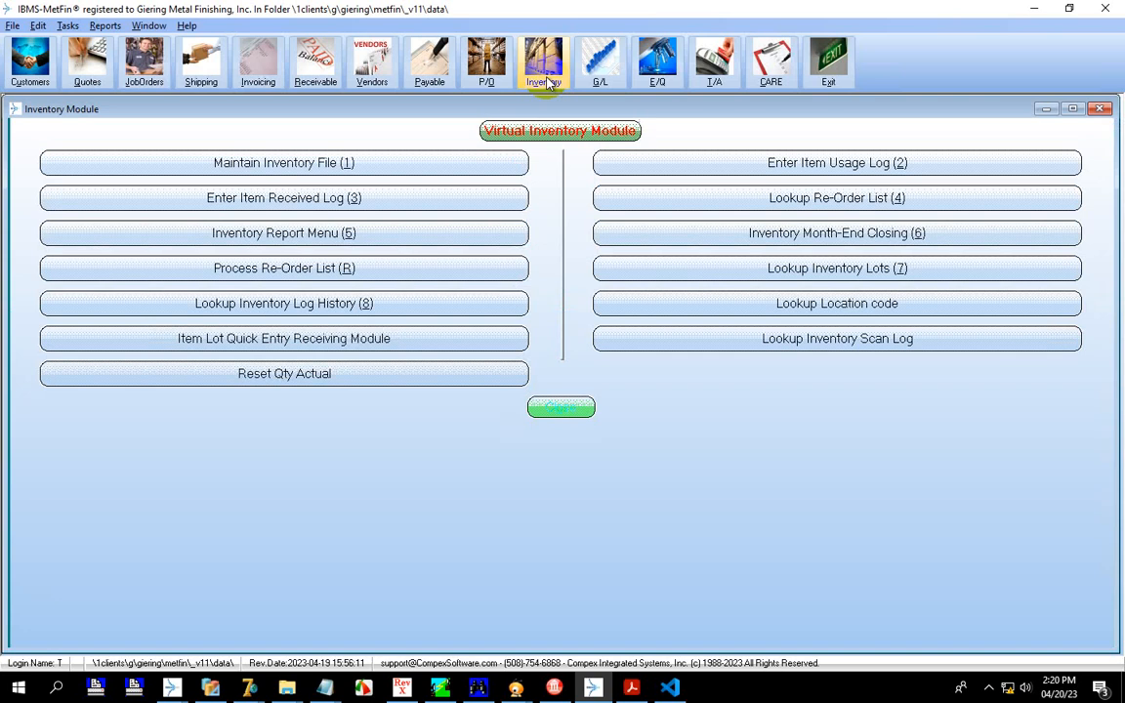
left_click(519, 163)
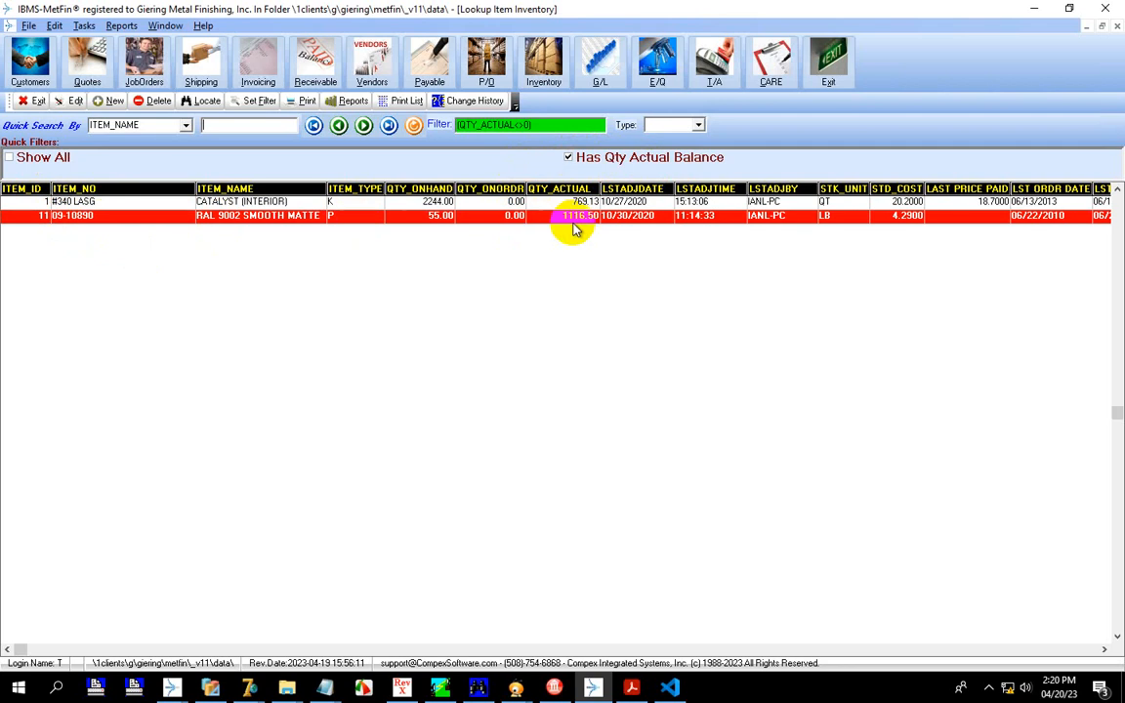
double_click(352, 220)
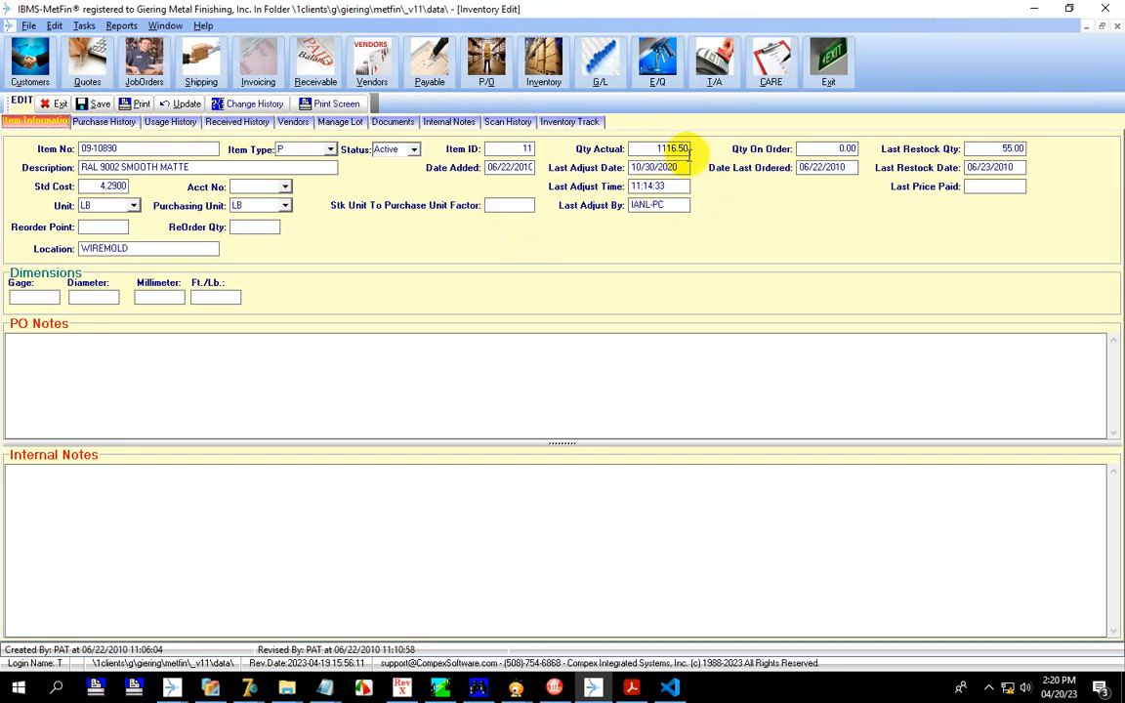
left_click(341, 129)
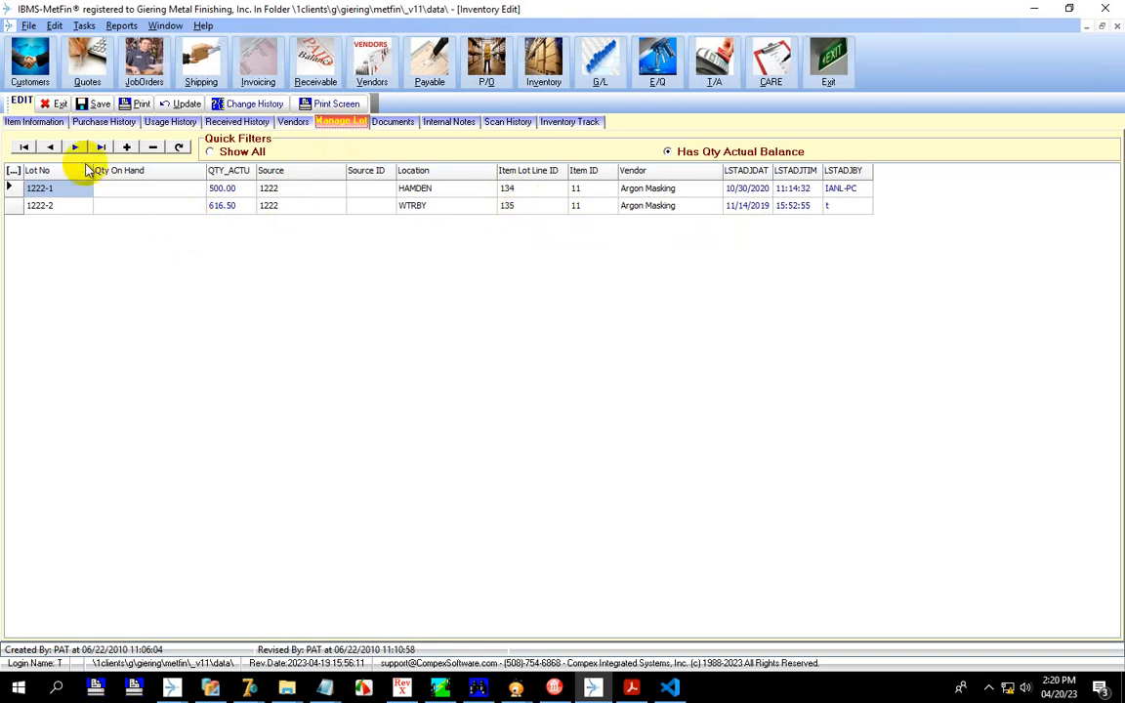
left_click(54, 103)
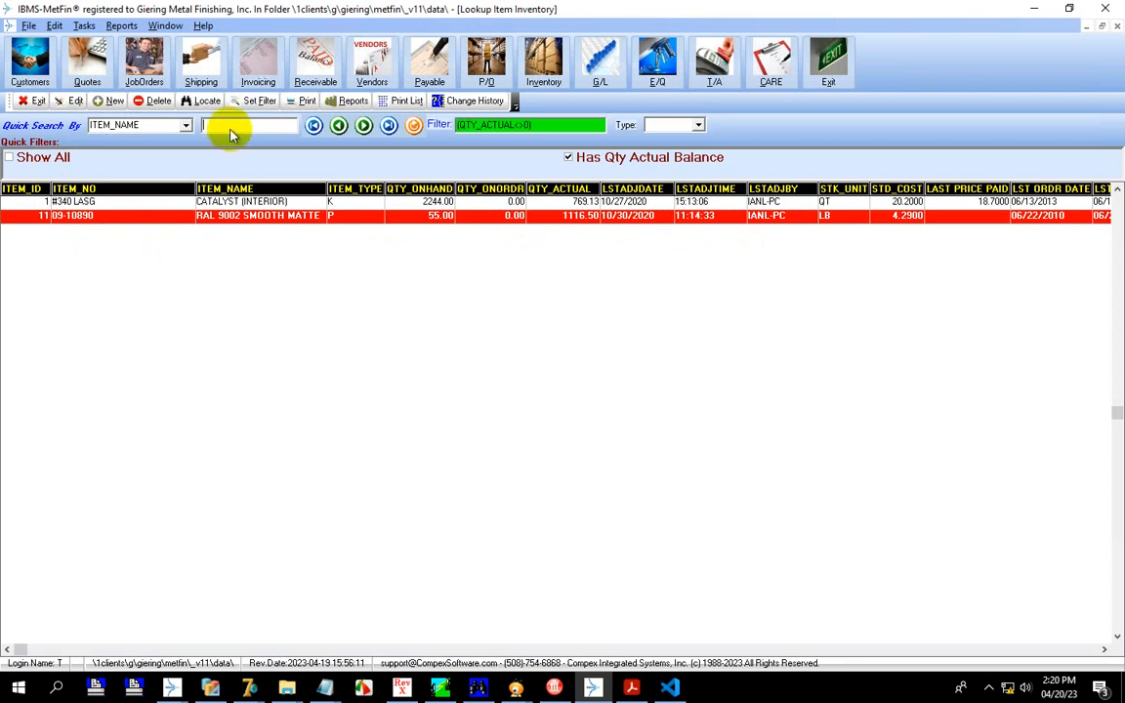
Step: Start printing an inventory label and set the item ID range to start and end at 11
left_click(301, 100)
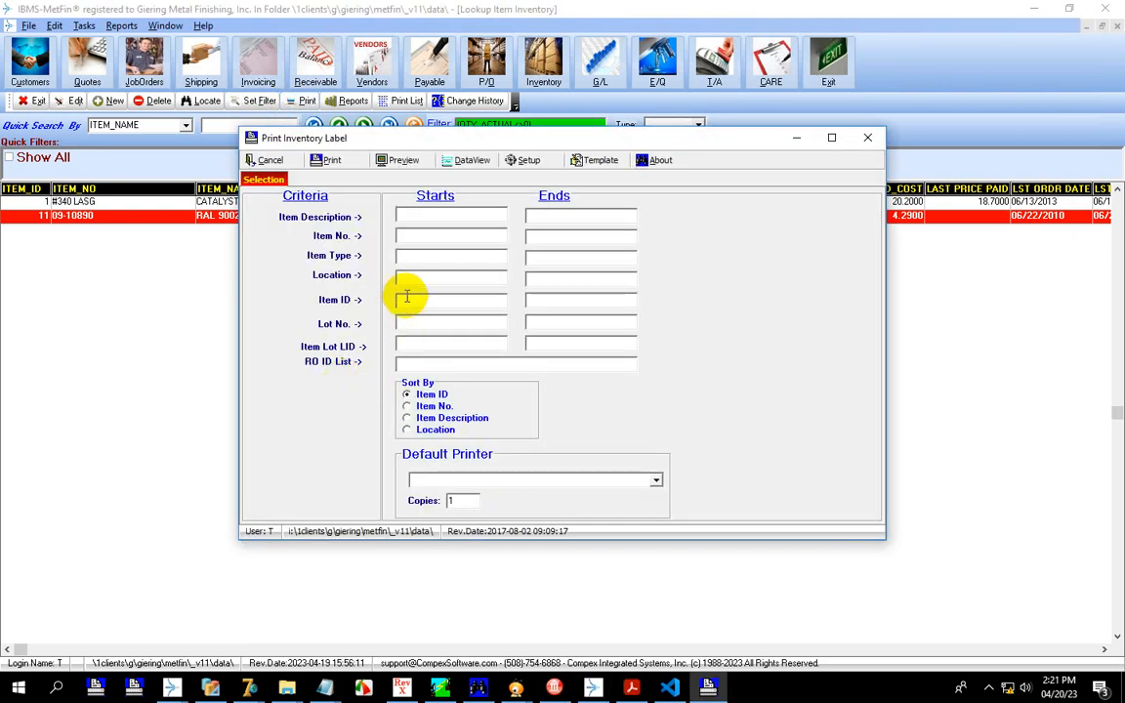
left_click(413, 301)
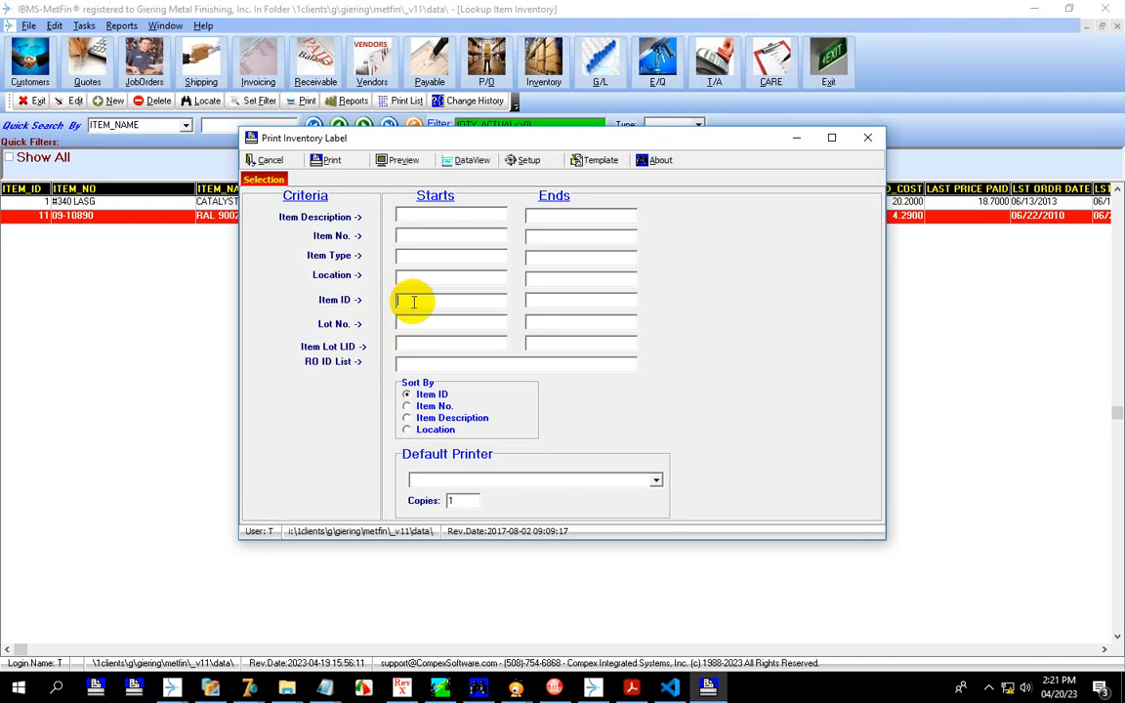
type("11")
type("13")
type("13")
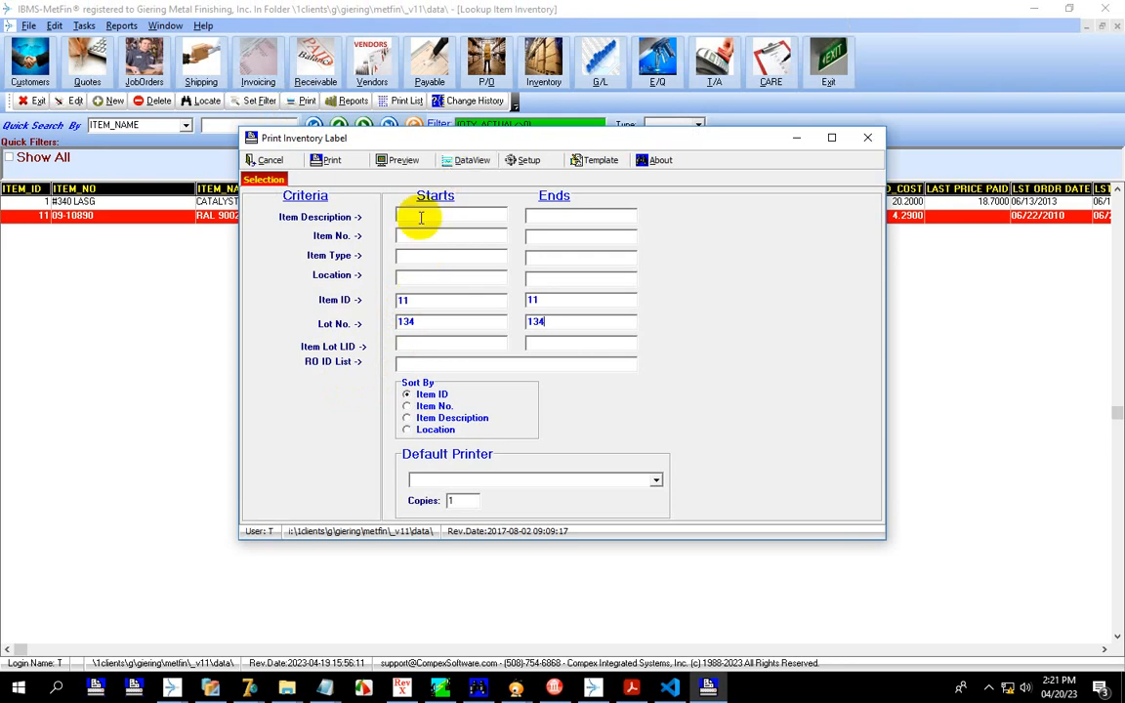
left_click(435, 322)
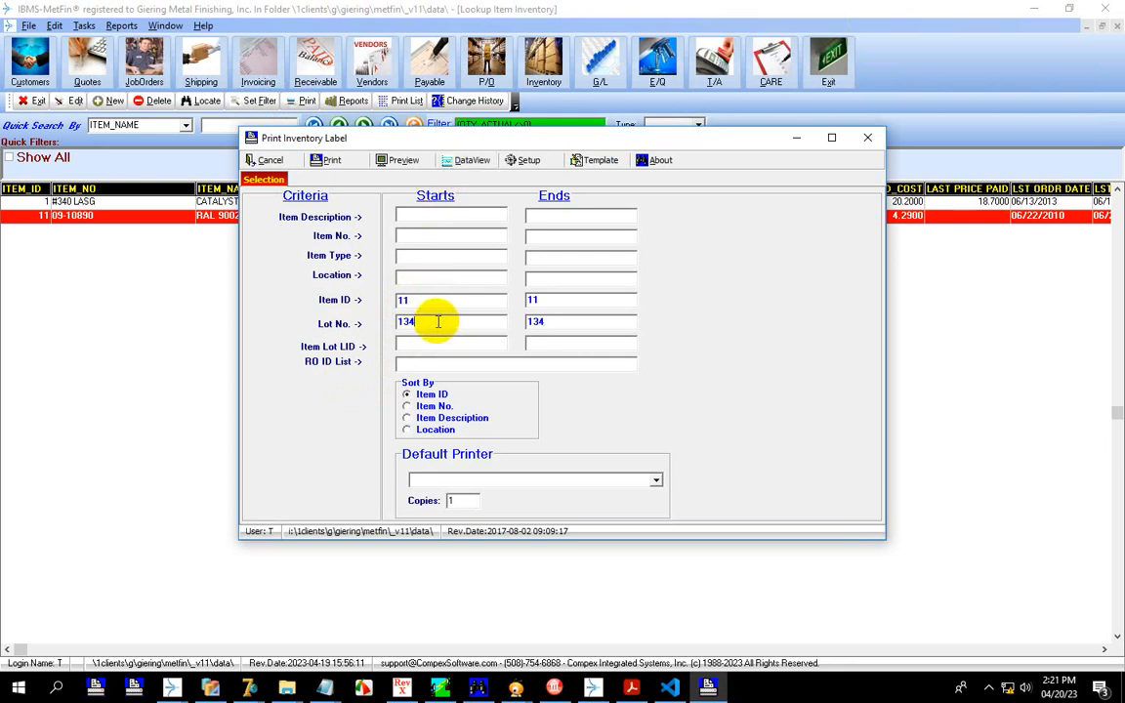
key("BackSpace")
key("BackSpace")
key("BackSpace")
key("Tab")
key("Delete")
Step: Set the item lot LID range to start and end at 134, preview the label, and close the label printing
type("134")
key("Tab")
type("134")
left_click(400, 160)
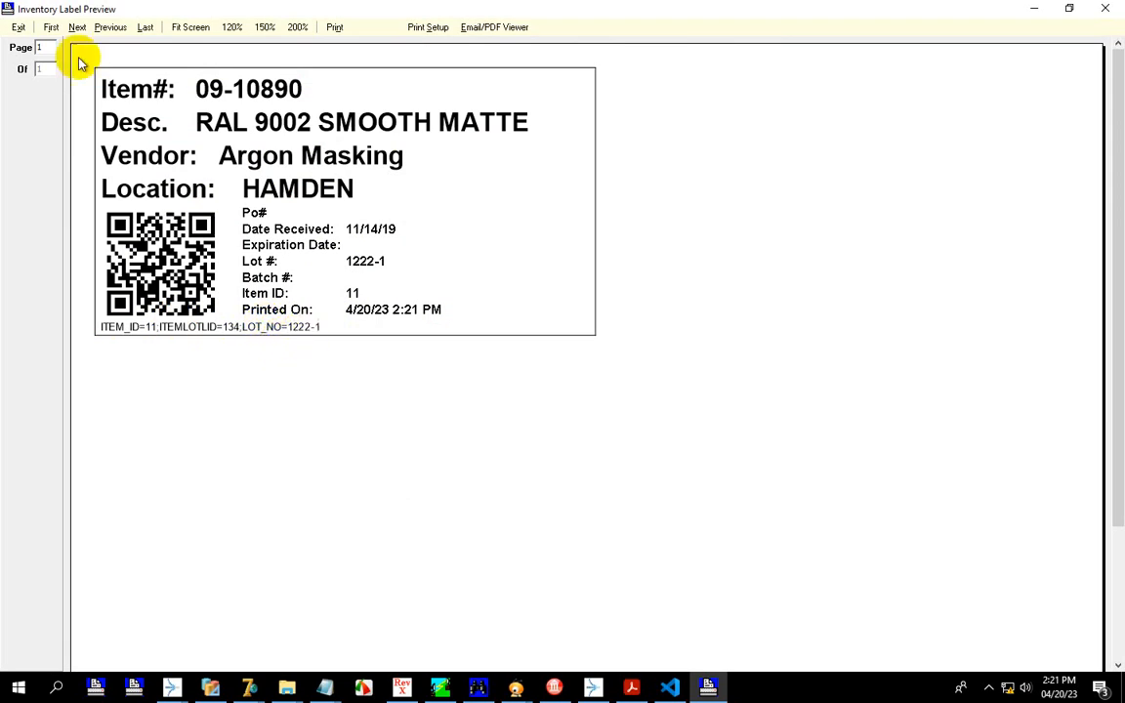
left_click(18, 27)
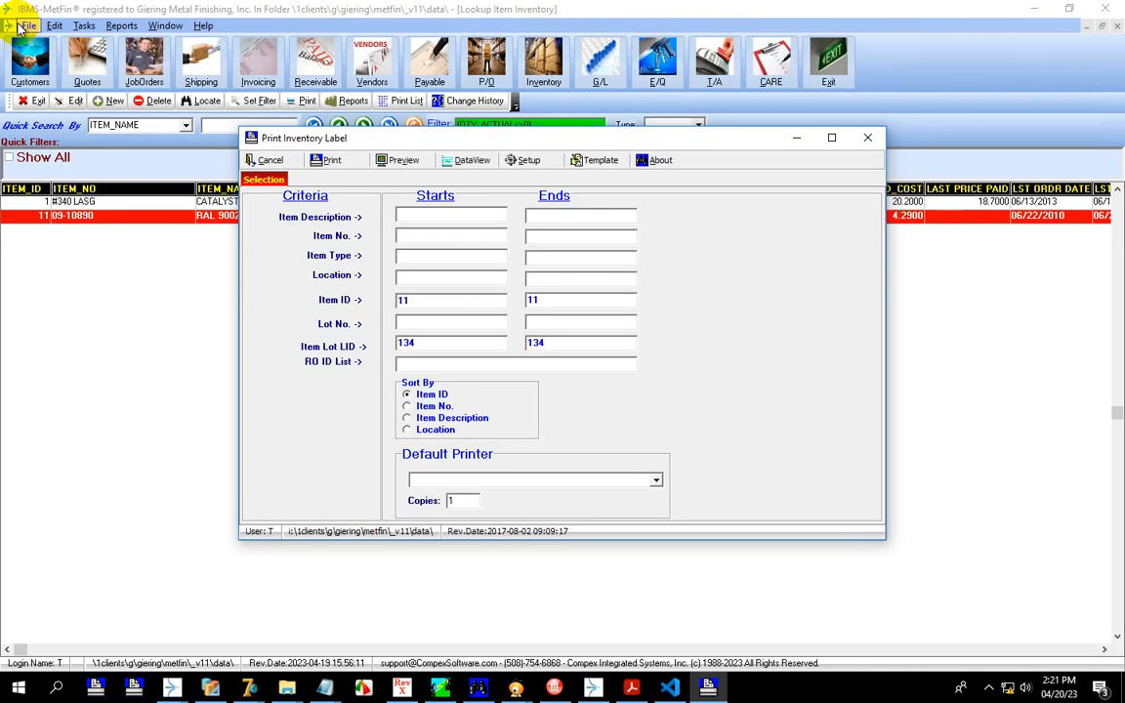
left_click(269, 161)
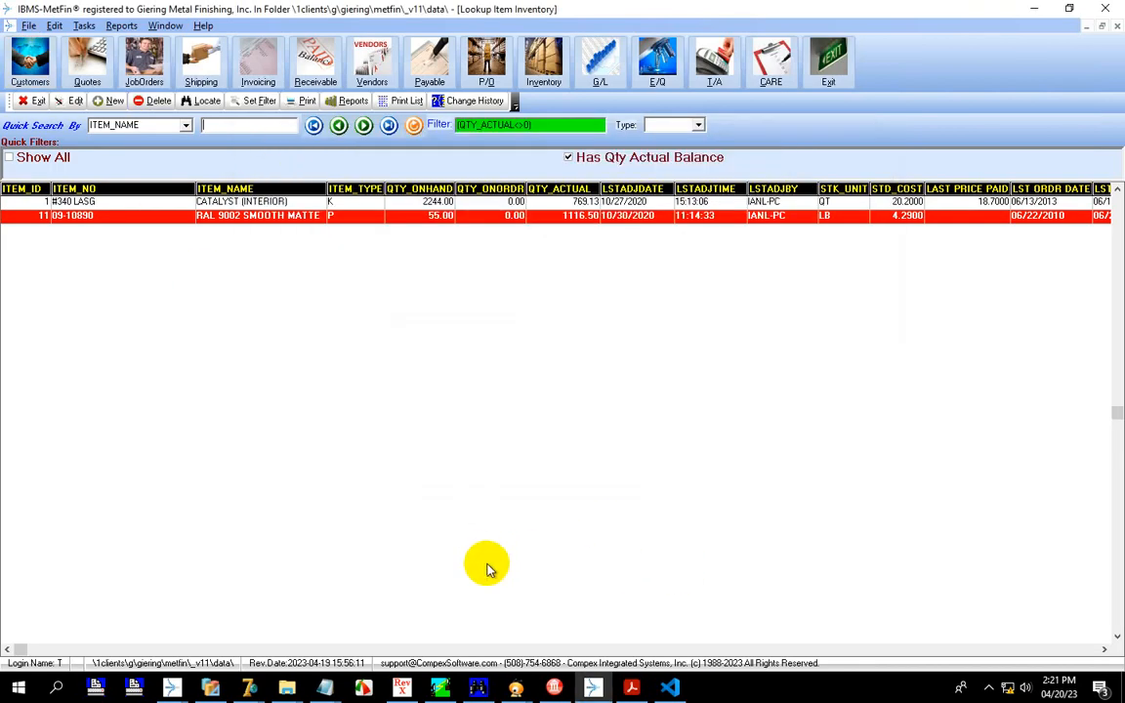
Step: Switch to Project Revision Manager and run BCTracker.exe from the bctracker folder
left_click(401, 688)
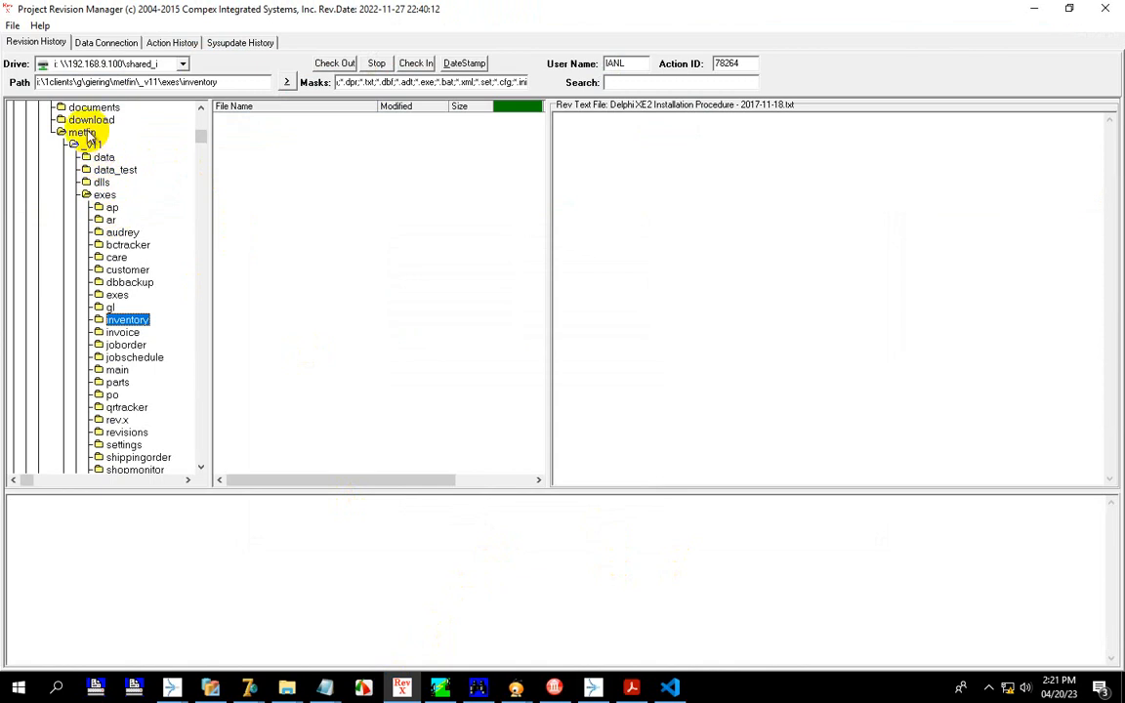
left_click(115, 294)
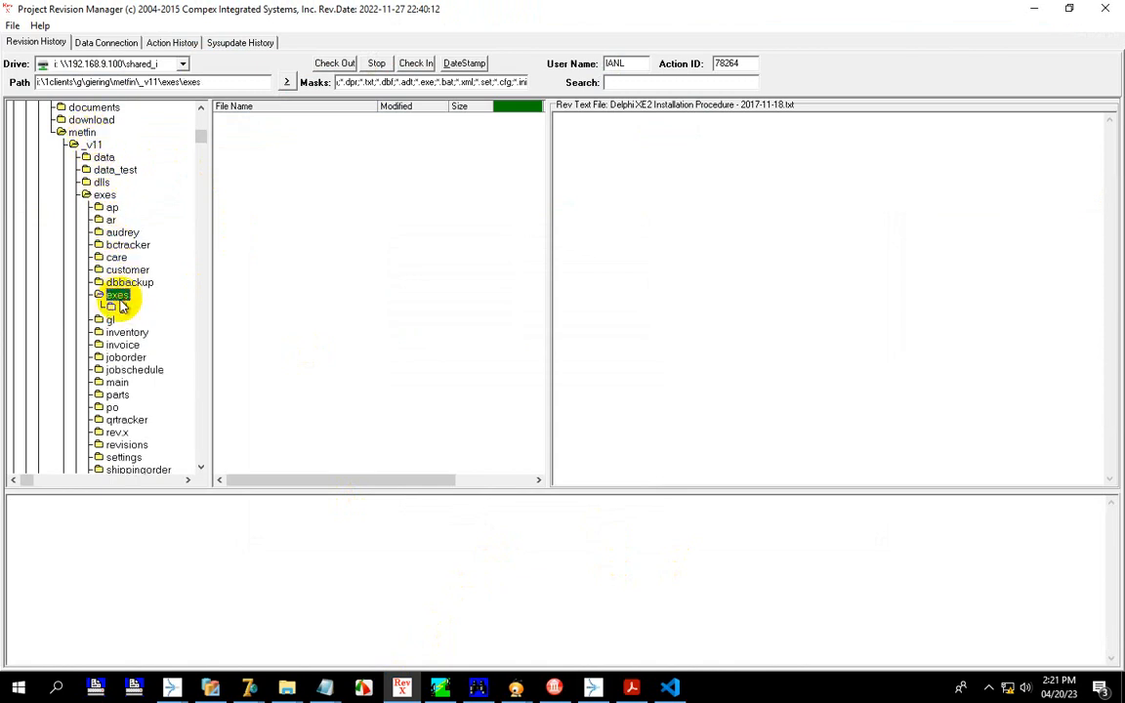
left_click(124, 245)
left_click(242, 152)
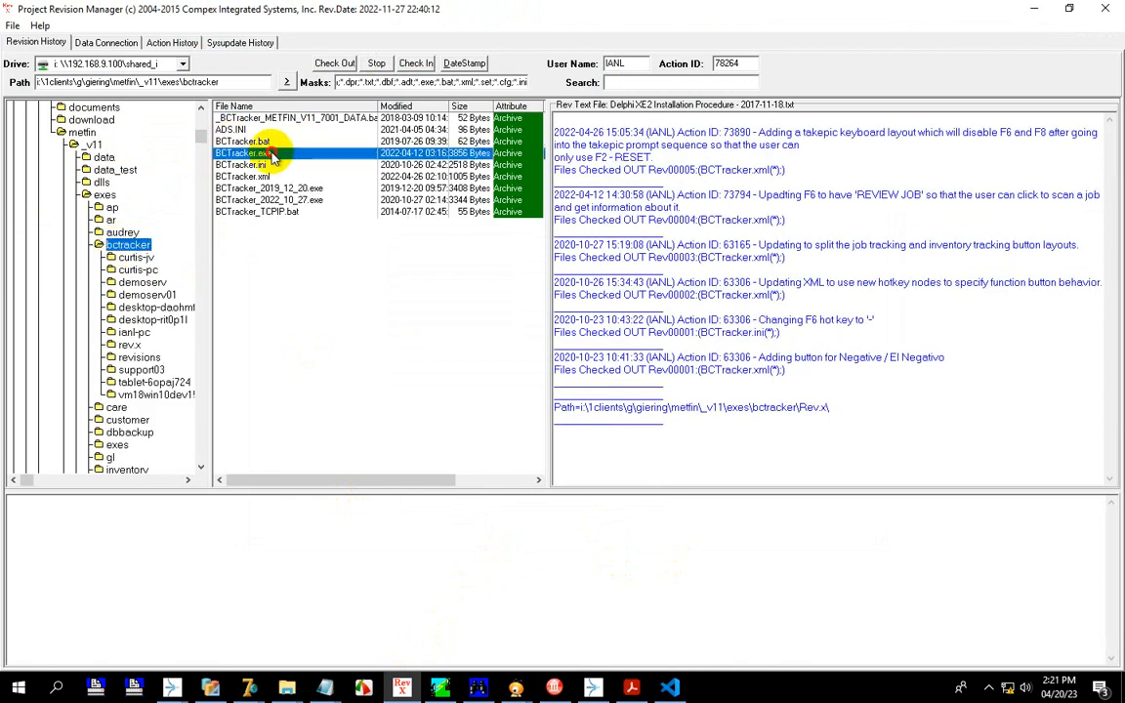
double_click(396, 296)
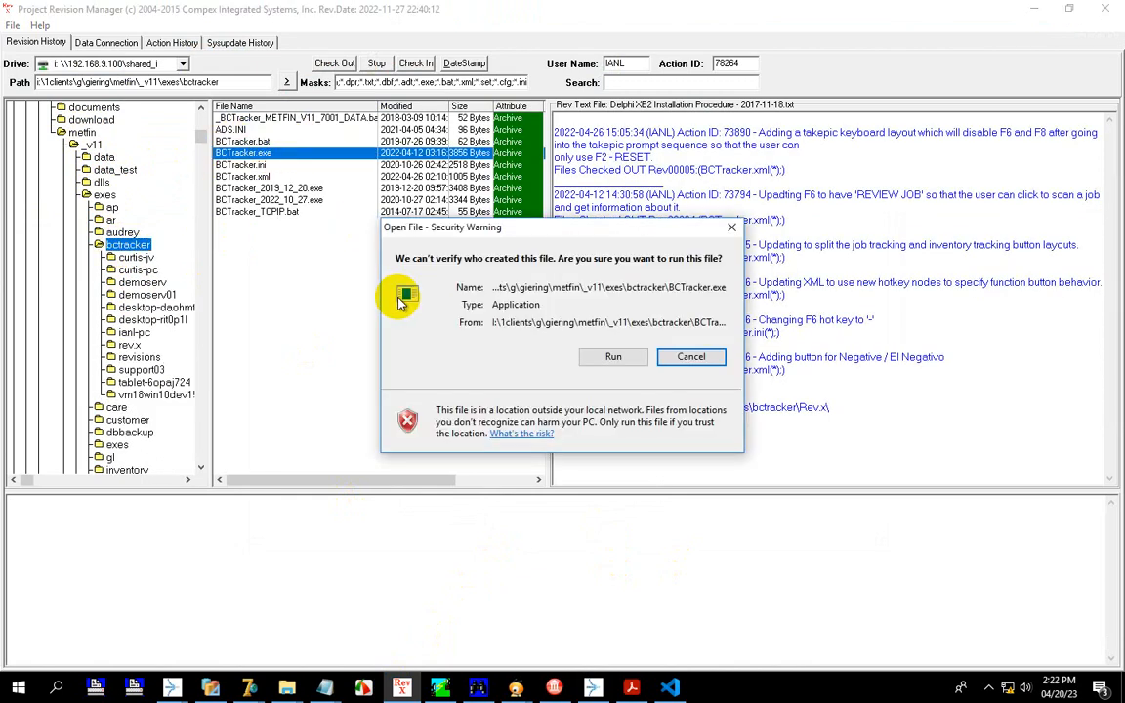
left_click(611, 357)
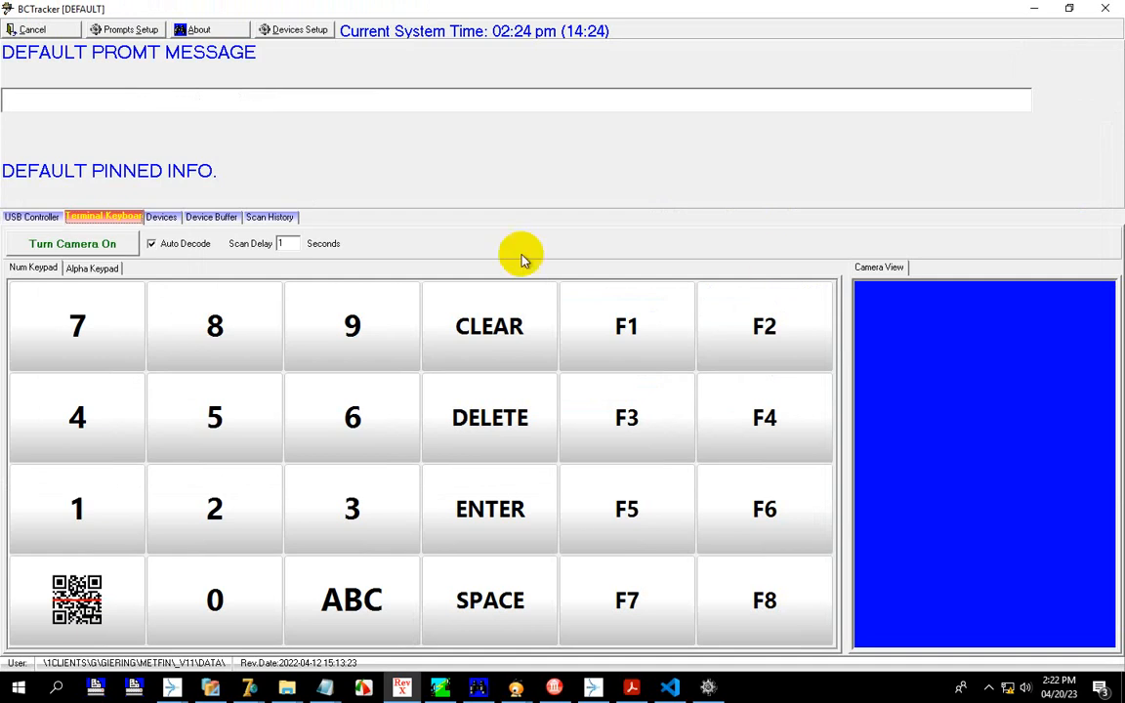
Step: Load the INVENTORY_TRACKING prompt sequence into BCTracker
left_click(136, 30)
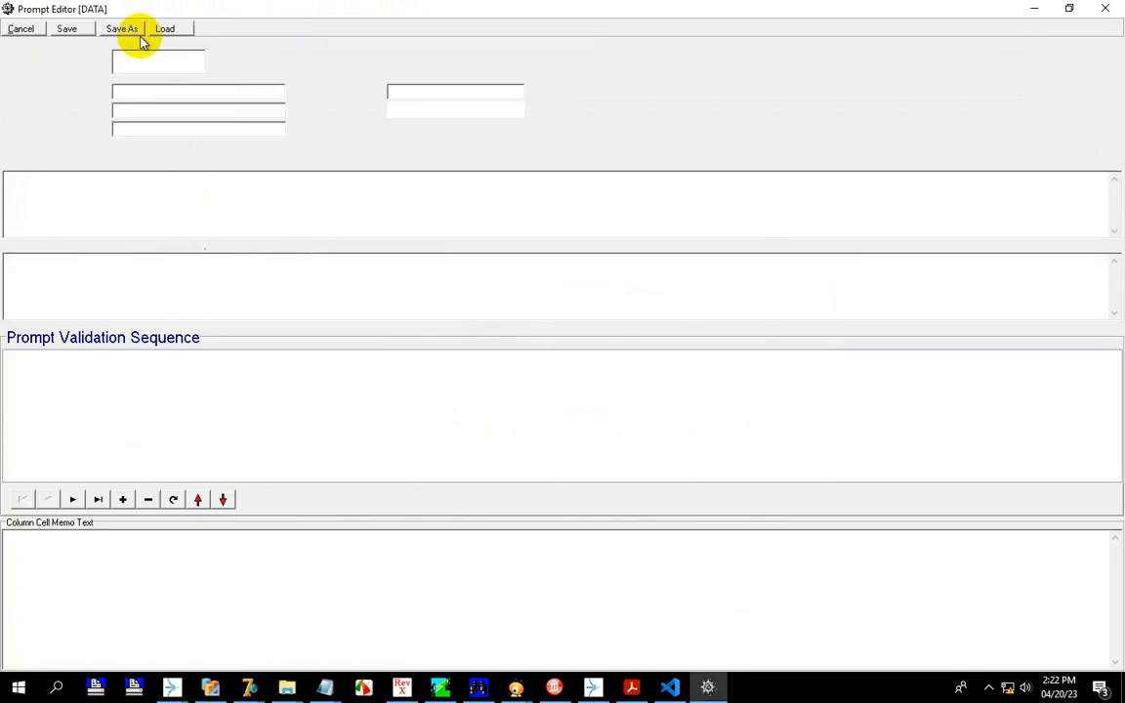
left_click(167, 32)
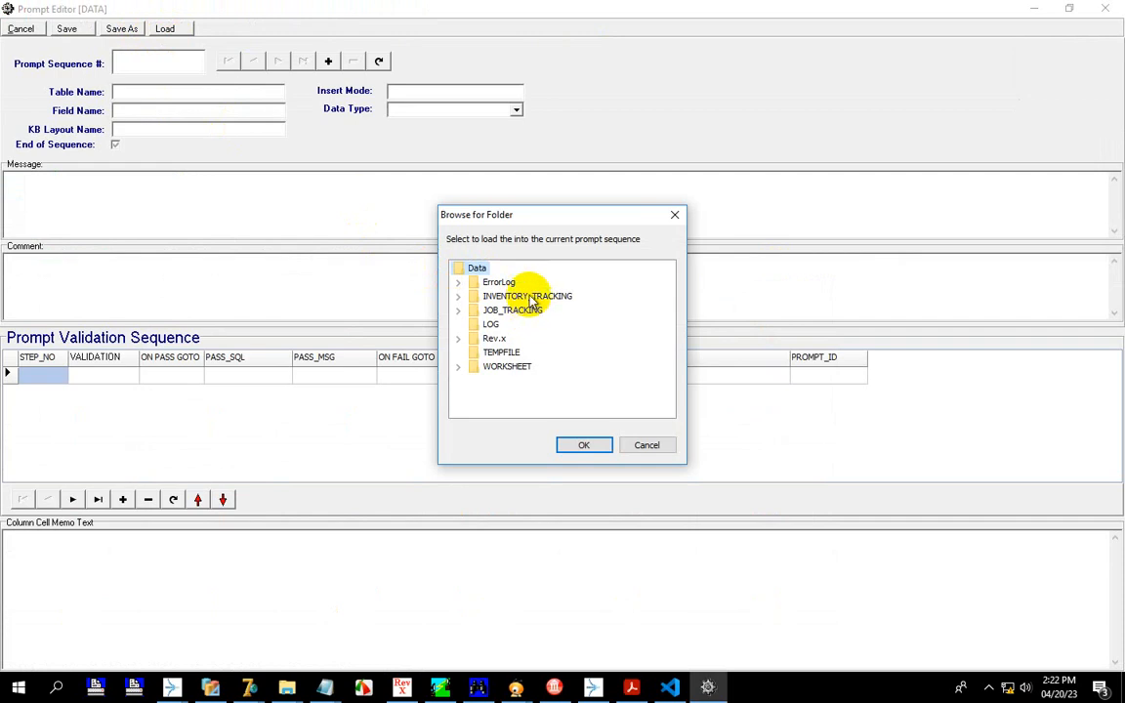
left_click(486, 296)
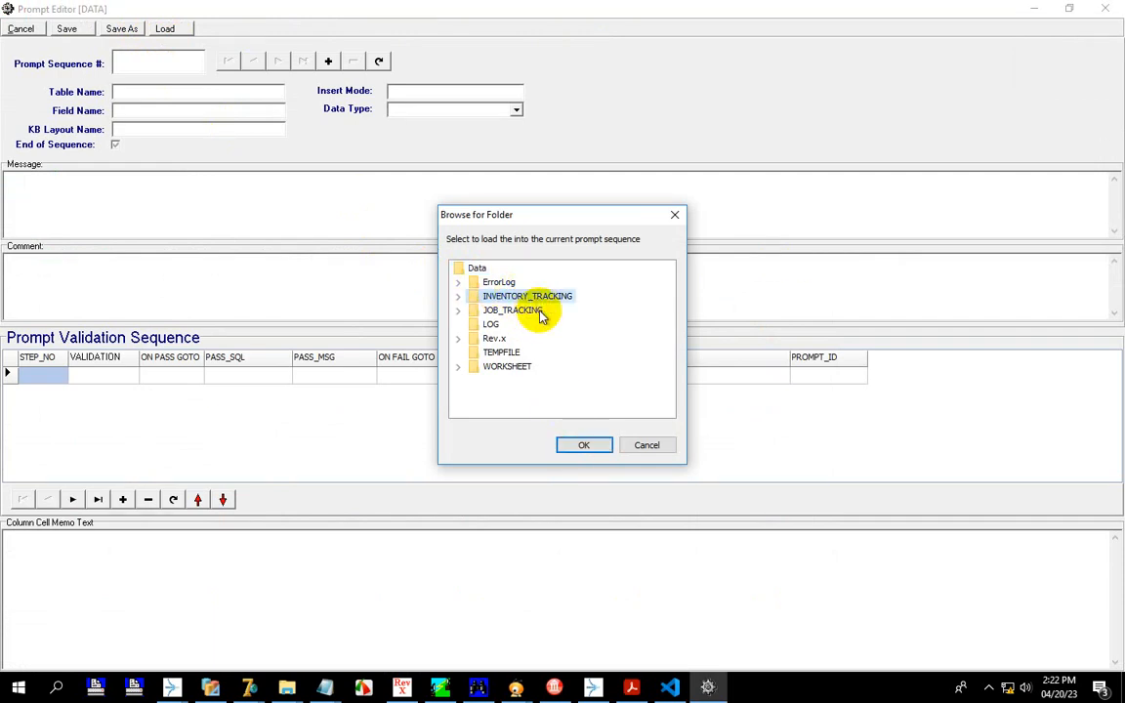
left_click(583, 447)
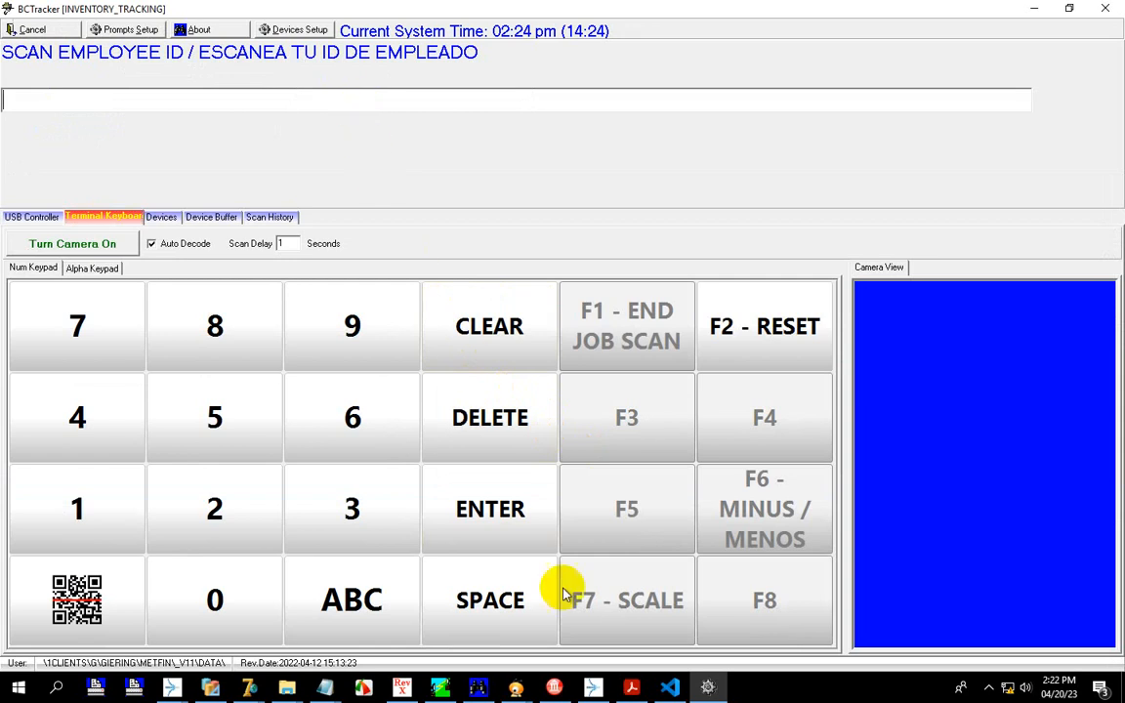
Step: Switch to IBMS-MetFin, look up an employee's ID in the employee file, and close the directory
left_click(588, 680)
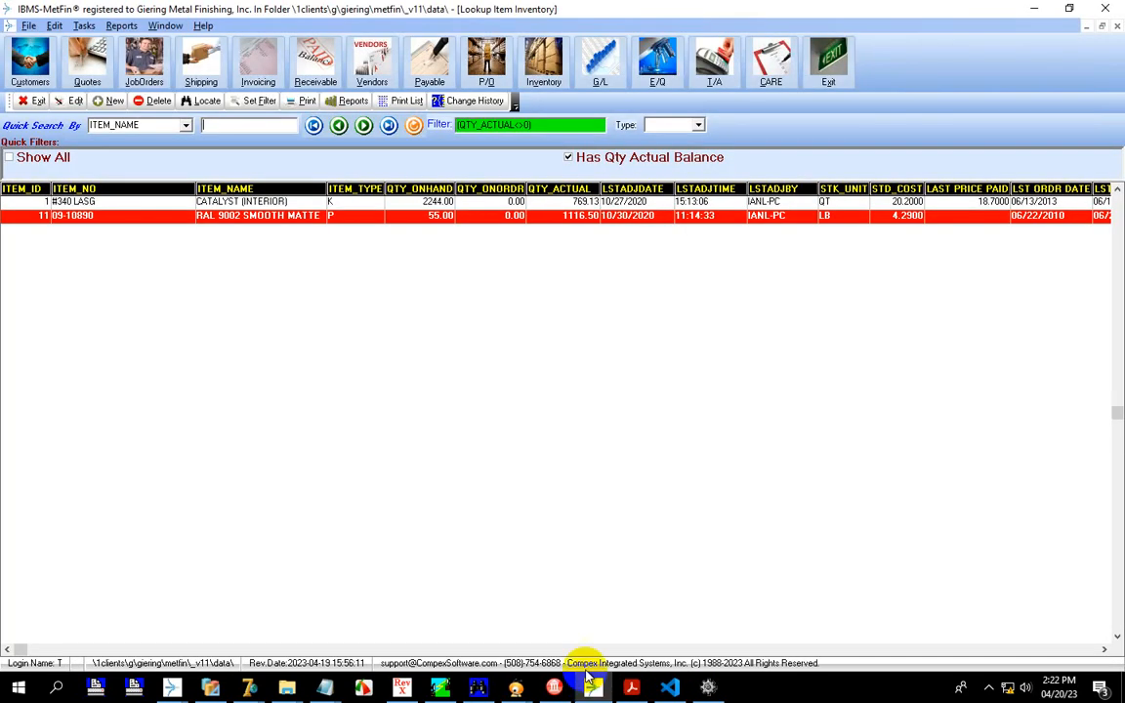
left_click(716, 73)
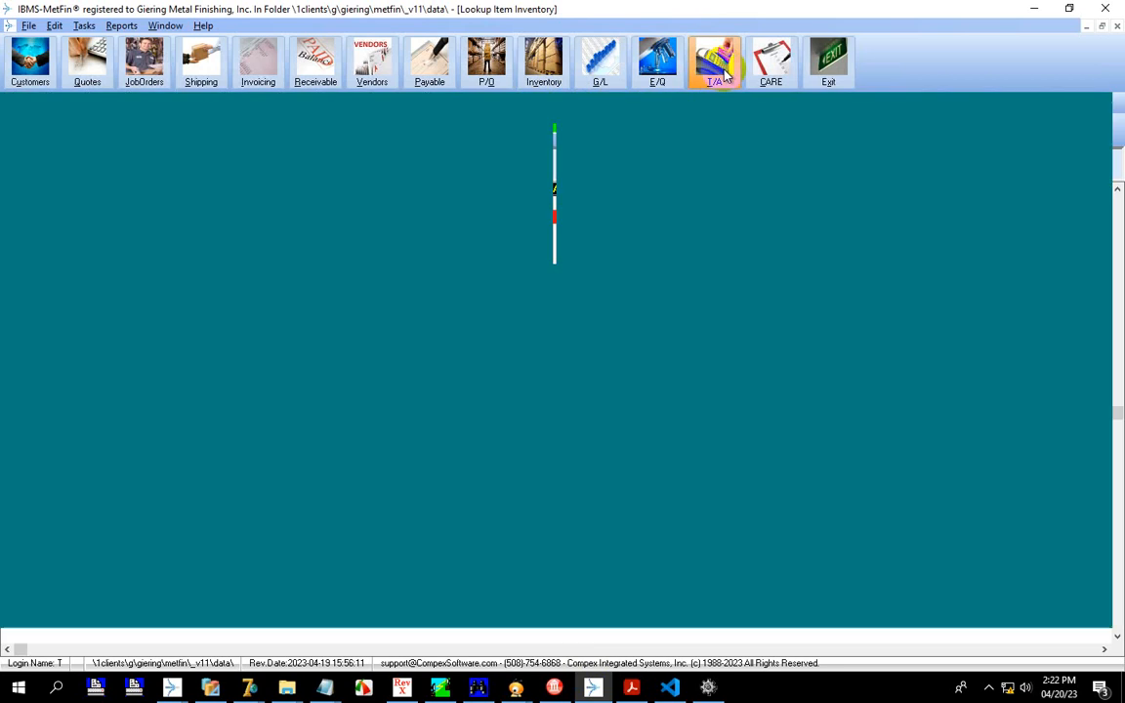
left_click(715, 229)
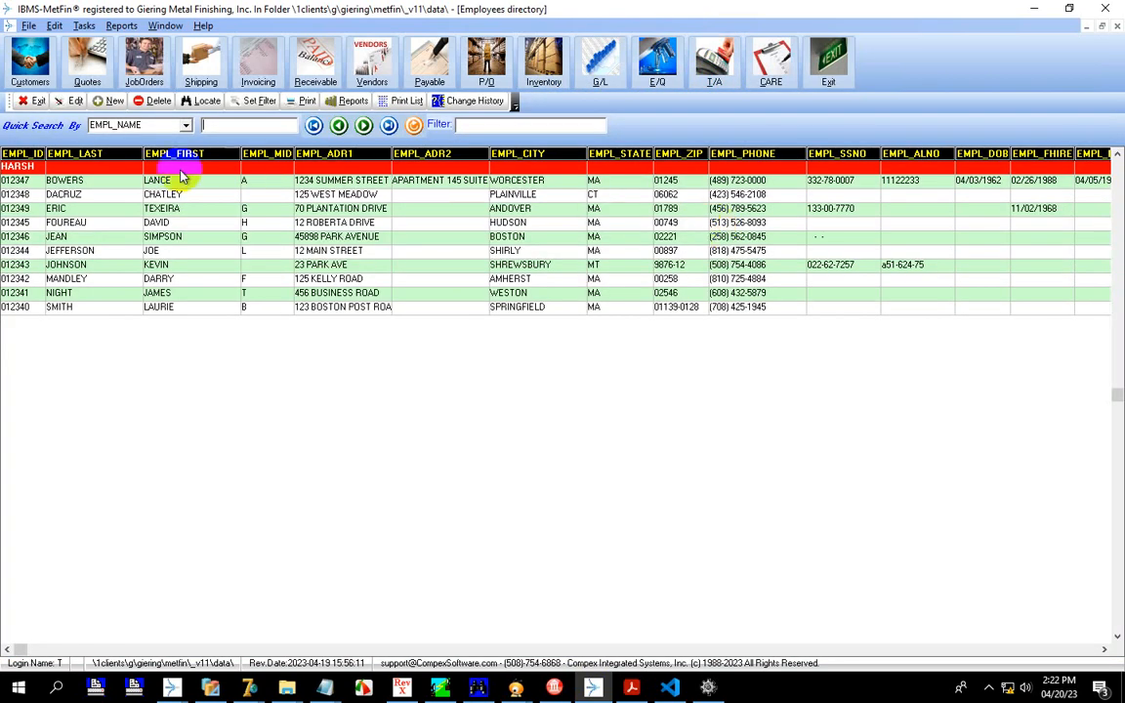
left_click(134, 180)
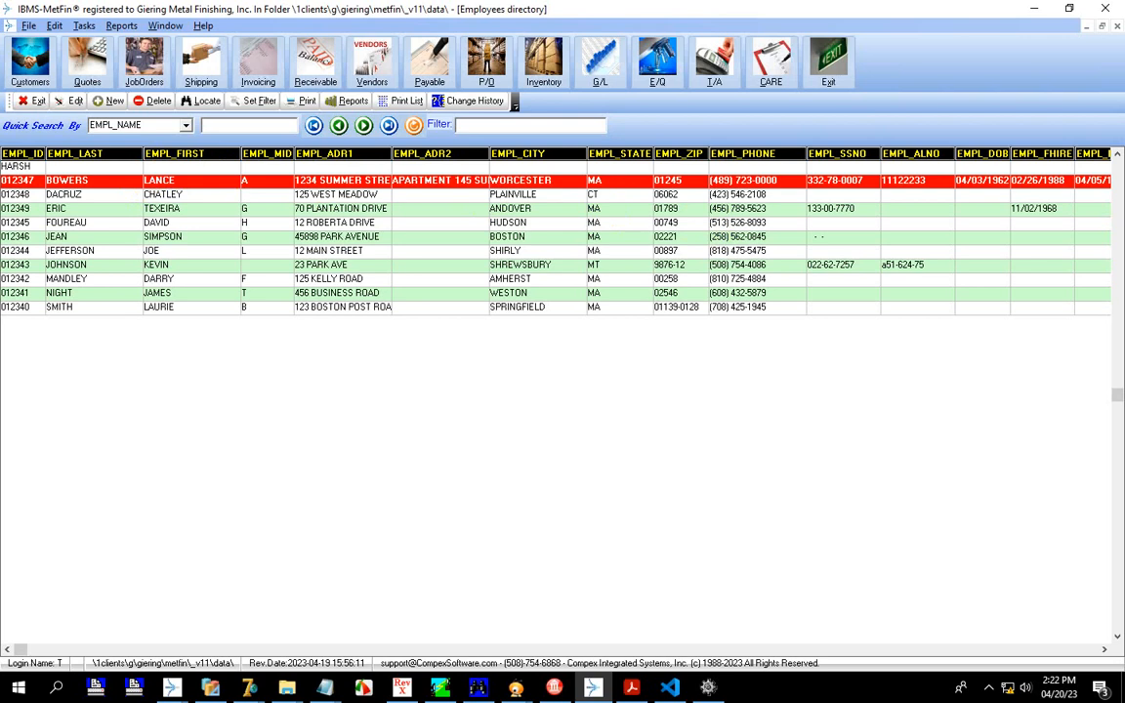
left_click(325, 687)
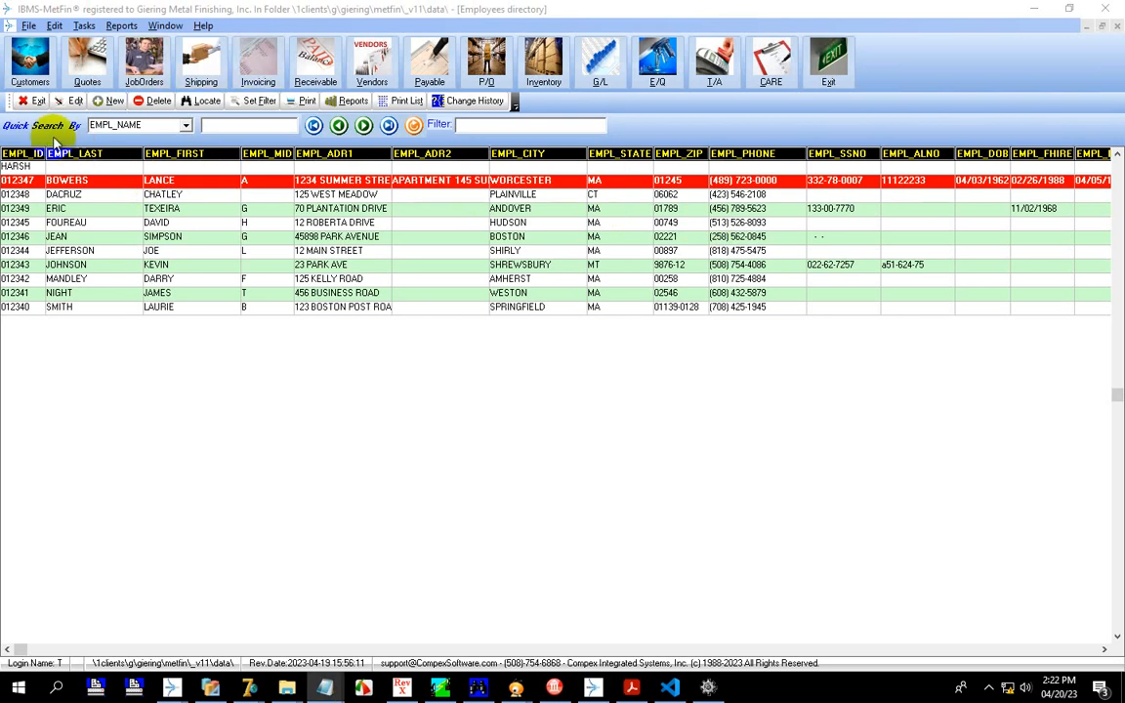
left_click(31, 101)
Step: Switch to BCTracker and submit the employee's ID at the employee scan prompt
left_click(709, 687)
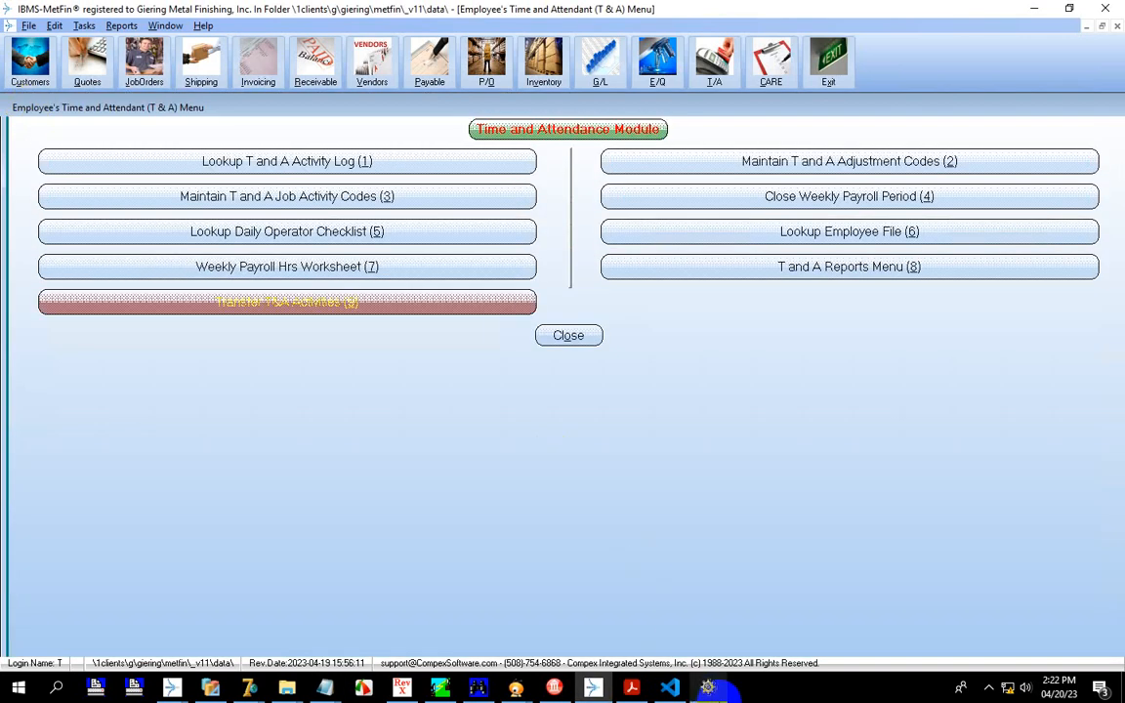
type("012347")
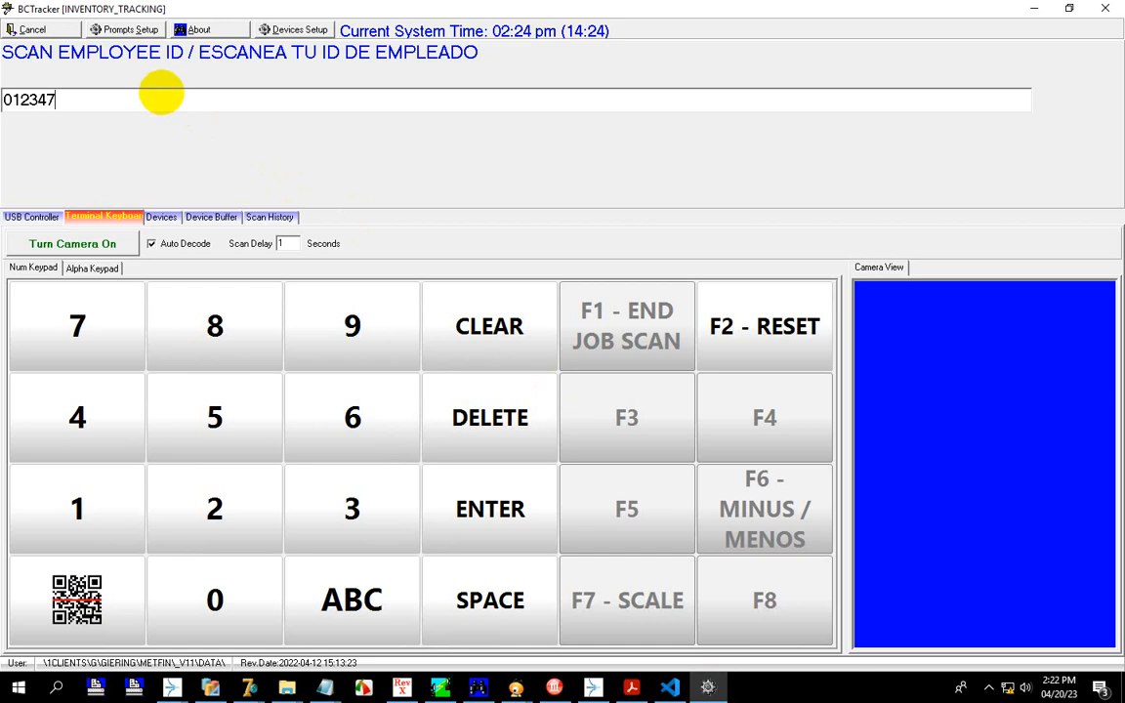
key("Return")
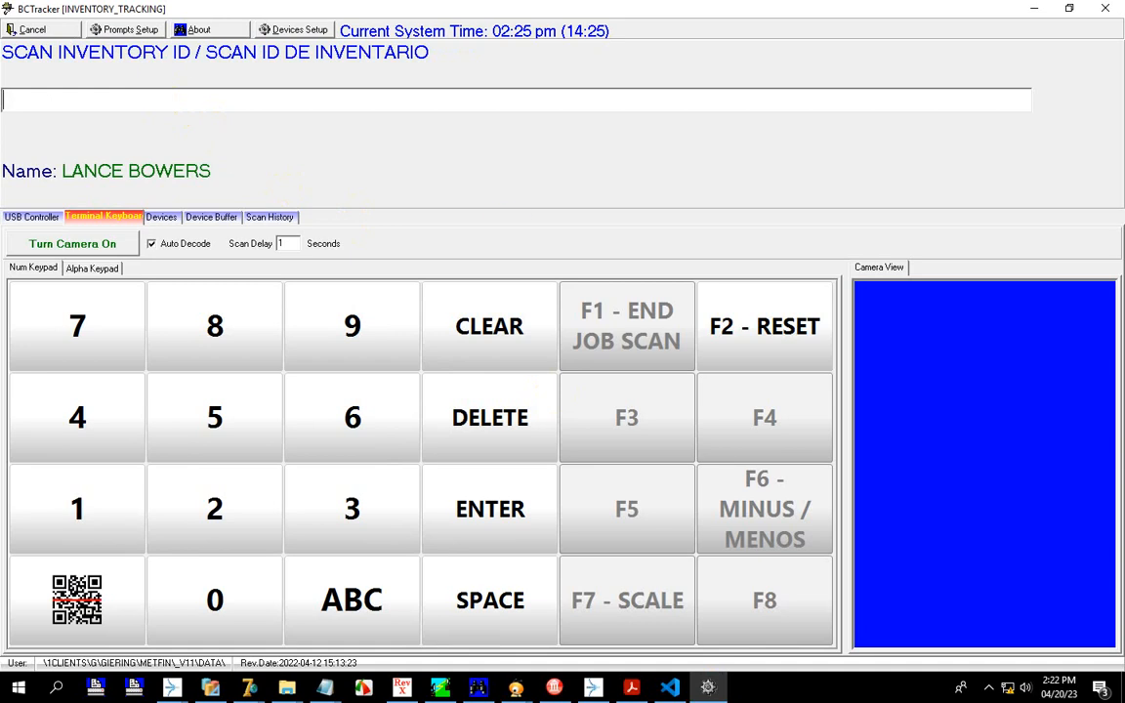
Step: Submit the inventory code ITEM_ID=11;ITEMLOTLID=134;LOT_NO=1222-1 and try to end the job scan without a job
left_click(325, 687)
left_click(89, 106)
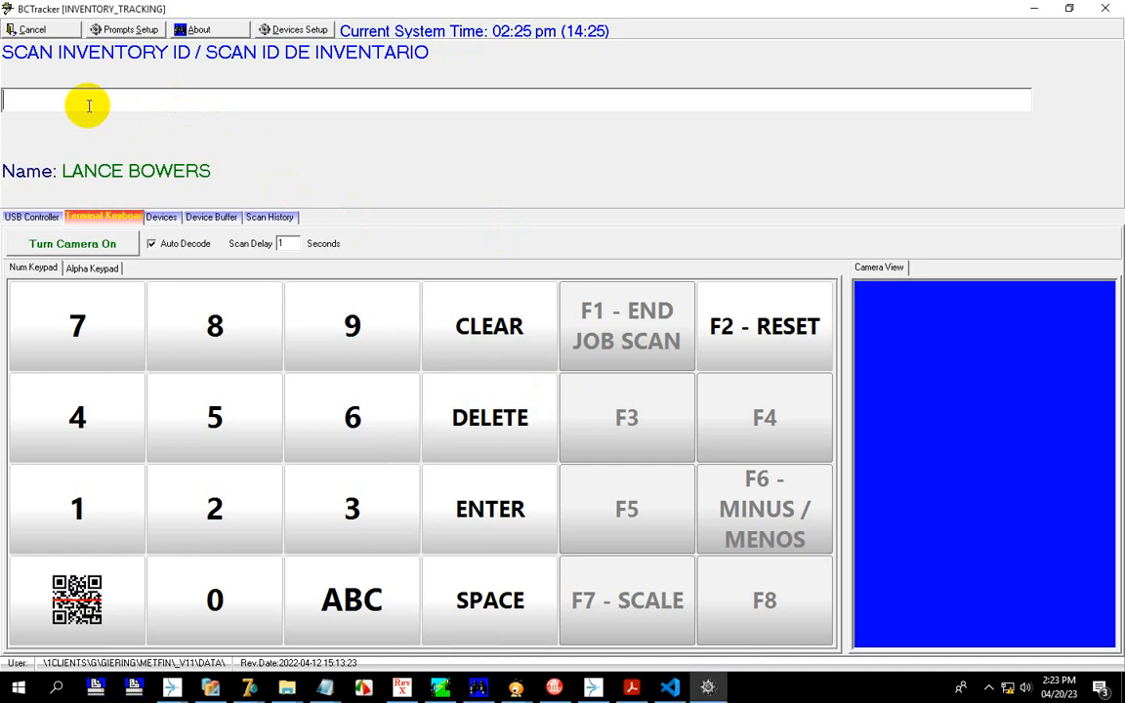
type("ITEM_ID=11;ITEMLOTLID=134;LOT_NO=1222-1")
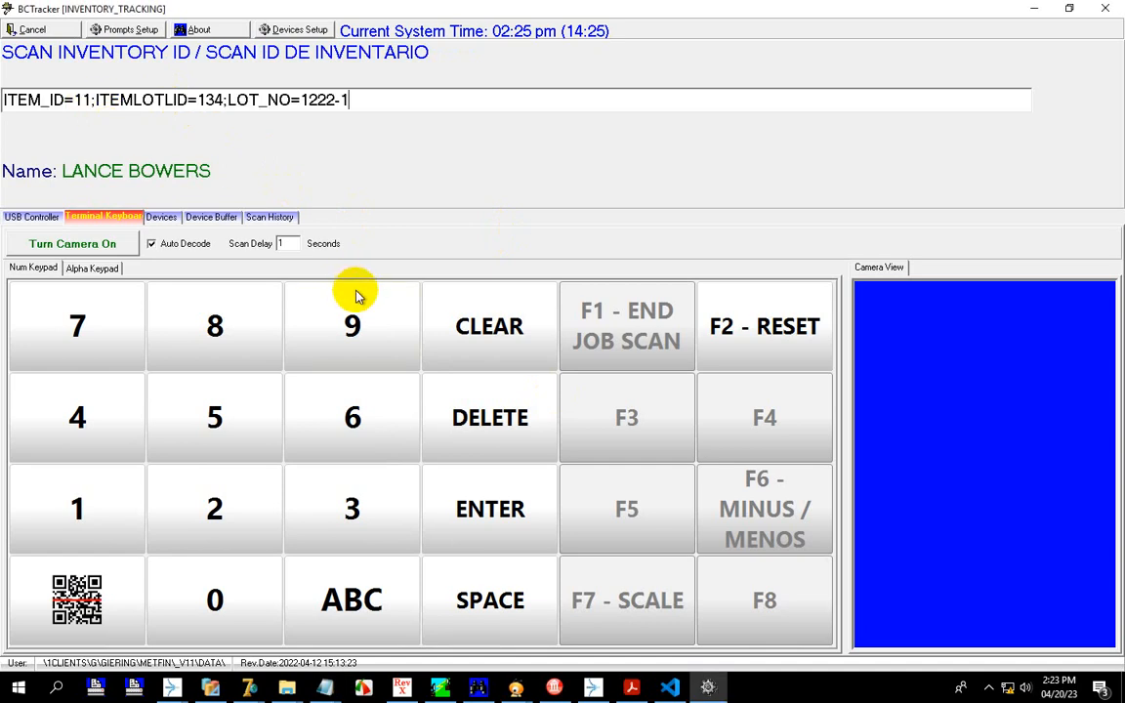
key("Return")
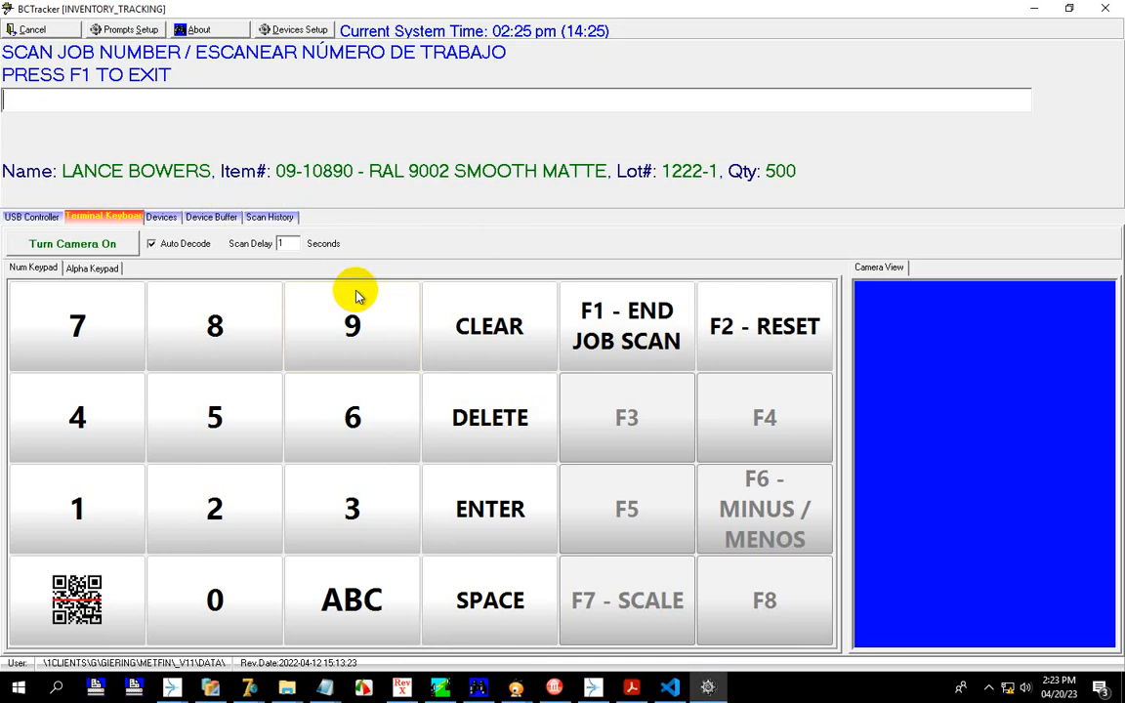
left_click(631, 309)
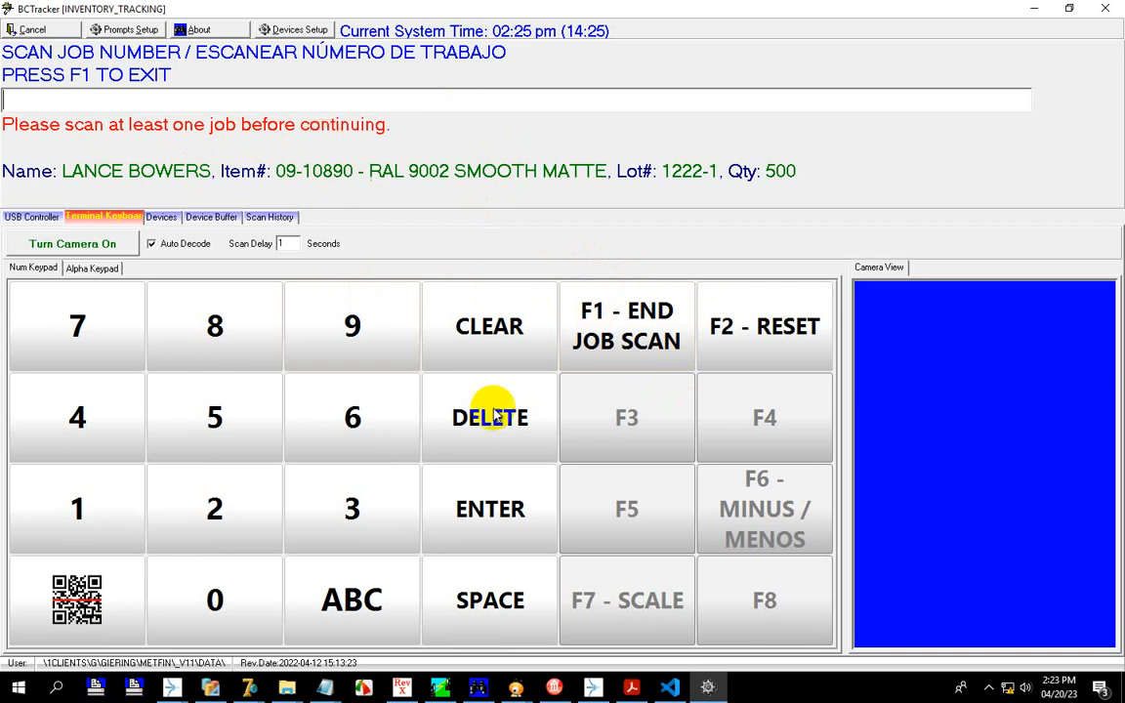
Step: Switch to IBMS-MetFin, look up a job number in the job order directory, and close the directory
left_click(590, 686)
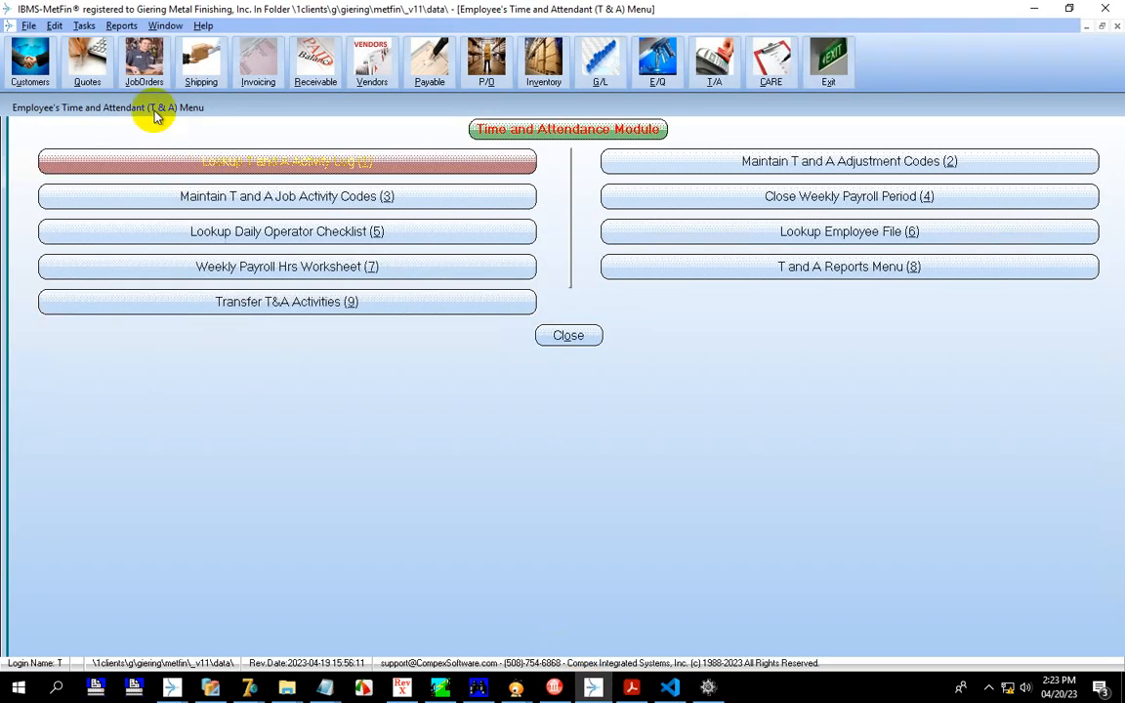
left_click(143, 58)
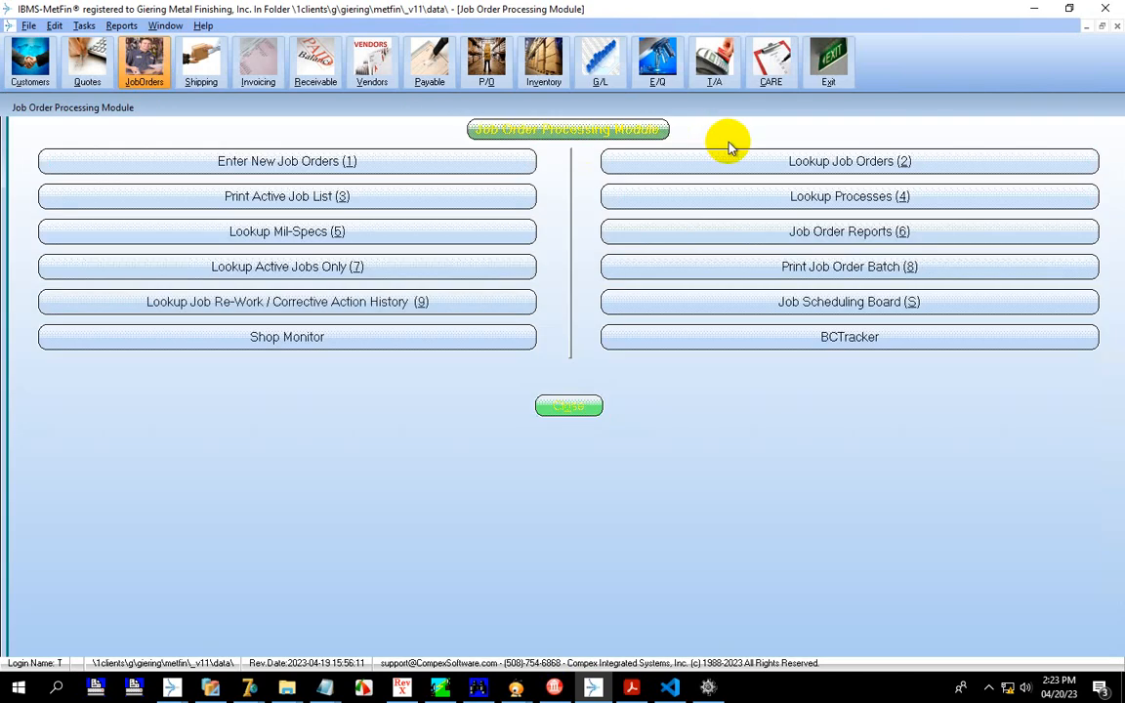
left_click(736, 159)
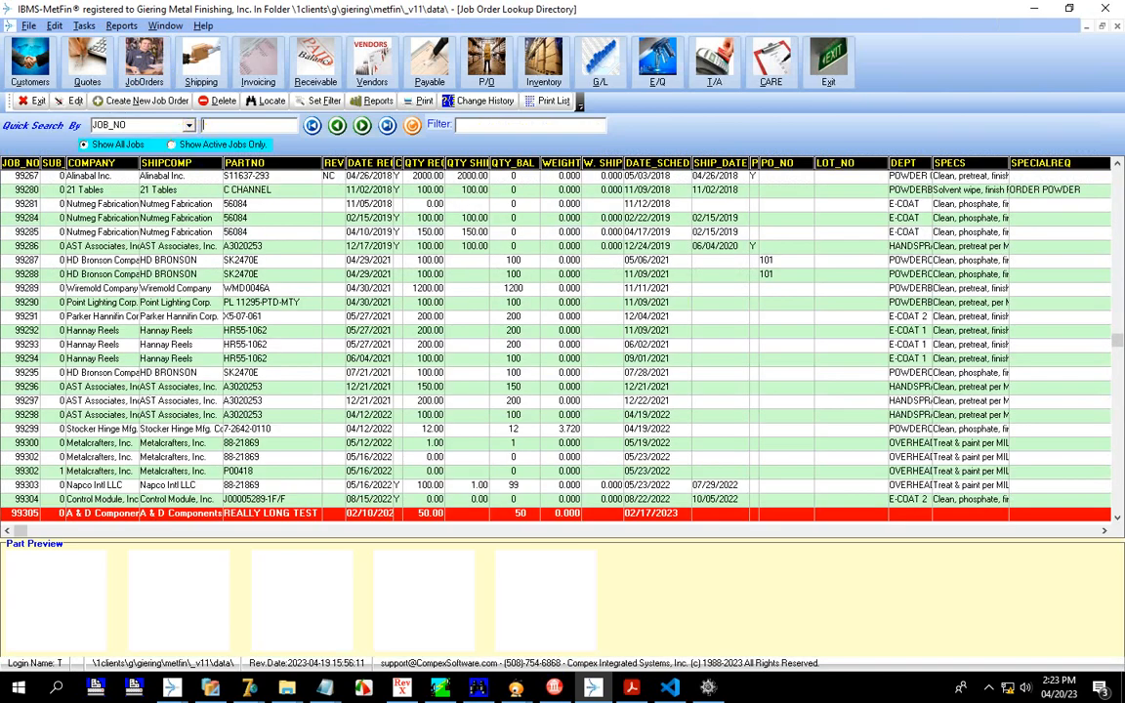
left_click(325, 687)
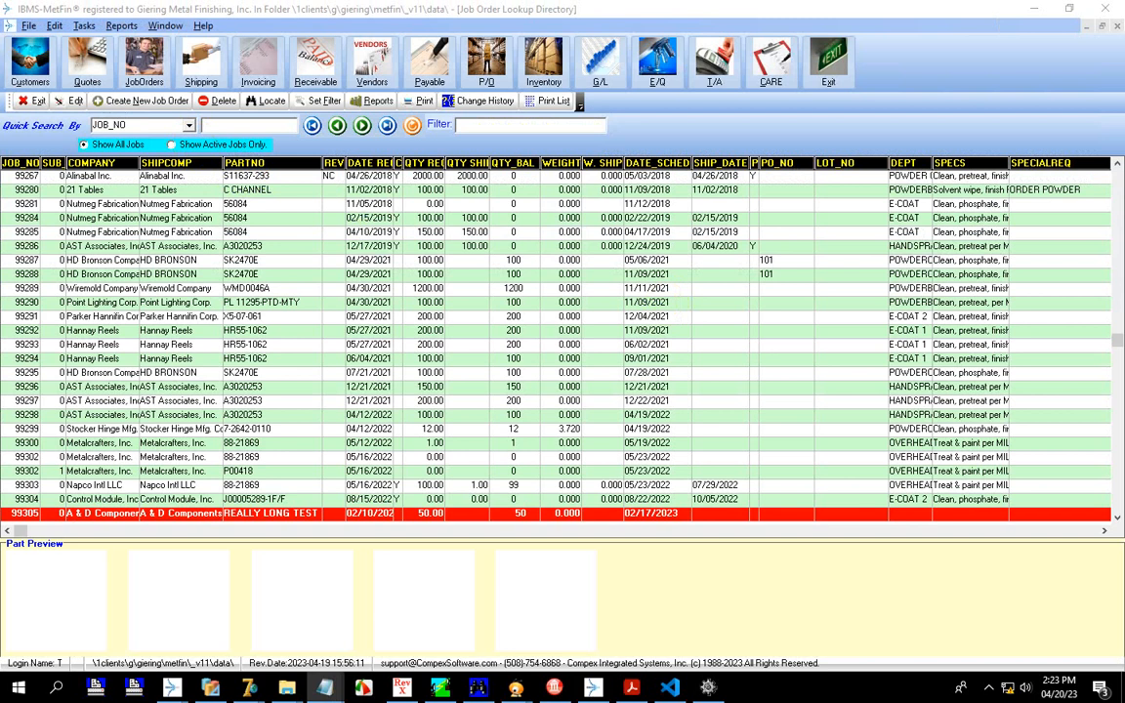
left_click(32, 101)
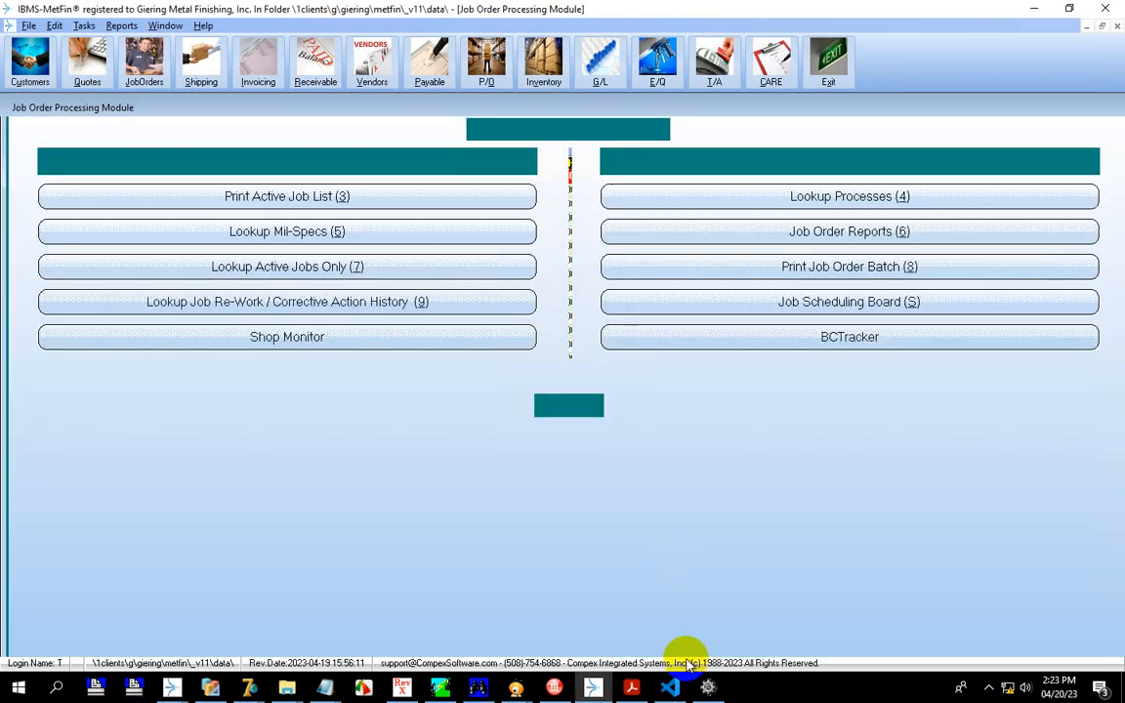
Step: Switch to BCTracker and submit job number 99305 at the job scan prompt
left_click(708, 687)
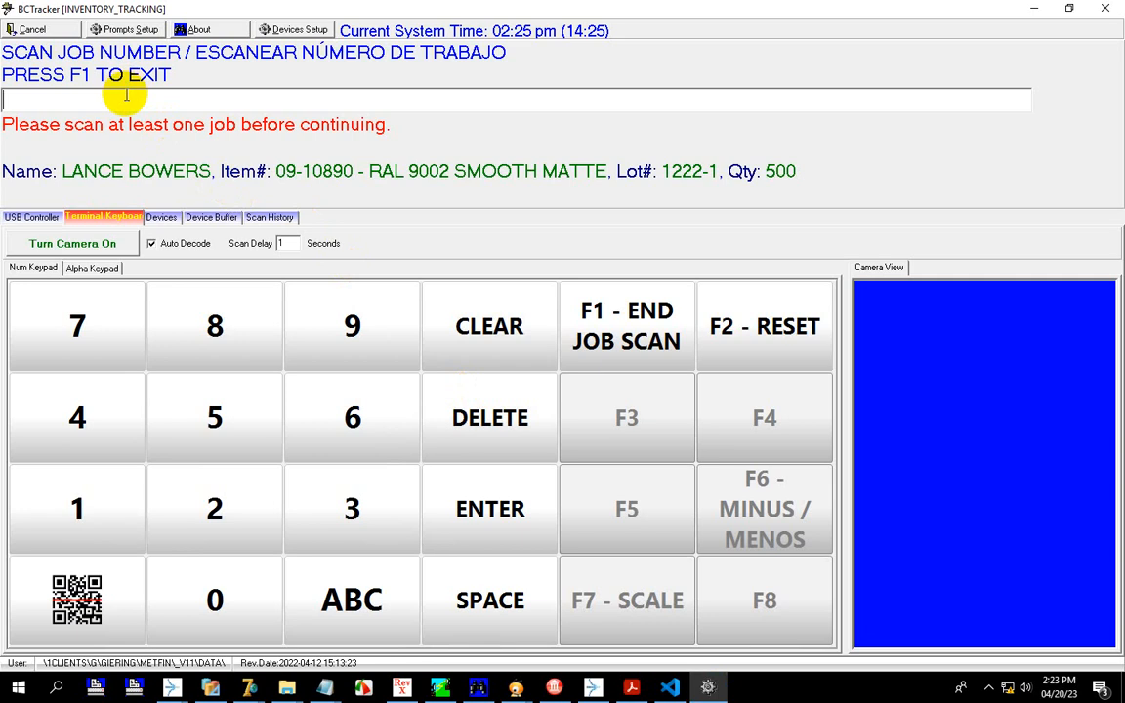
type("99305")
key("Return")
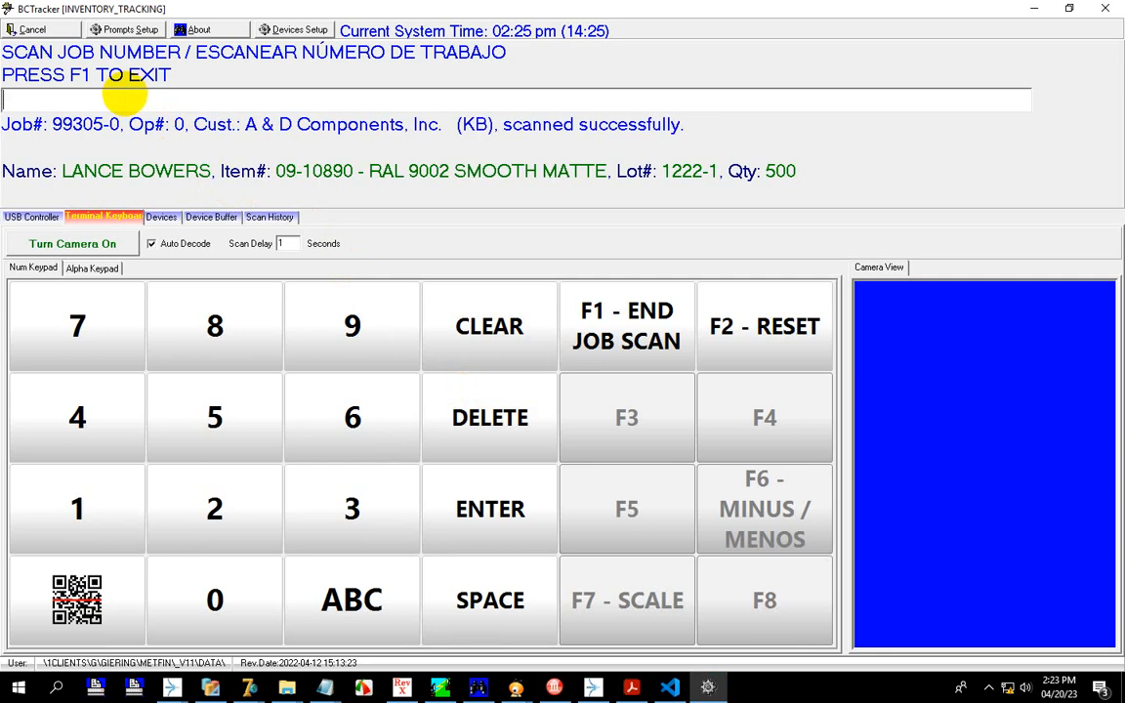
Step: End the job scan and answer N to whether the package is empty
left_click(615, 317)
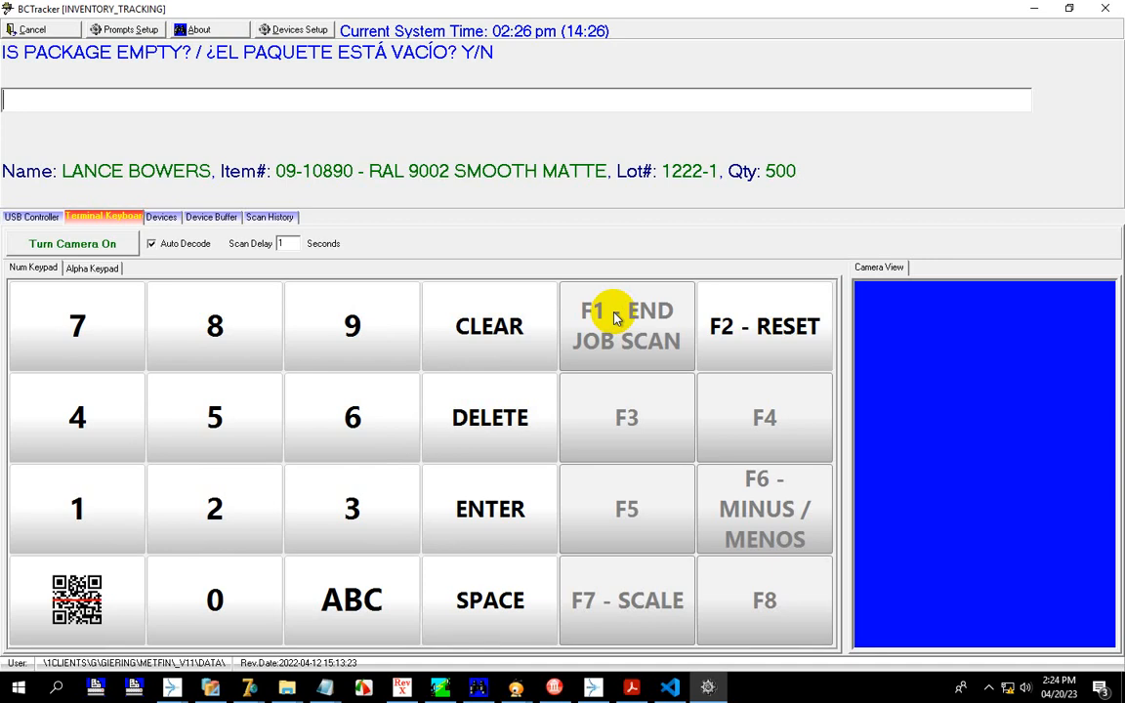
type("N")
key("Return")
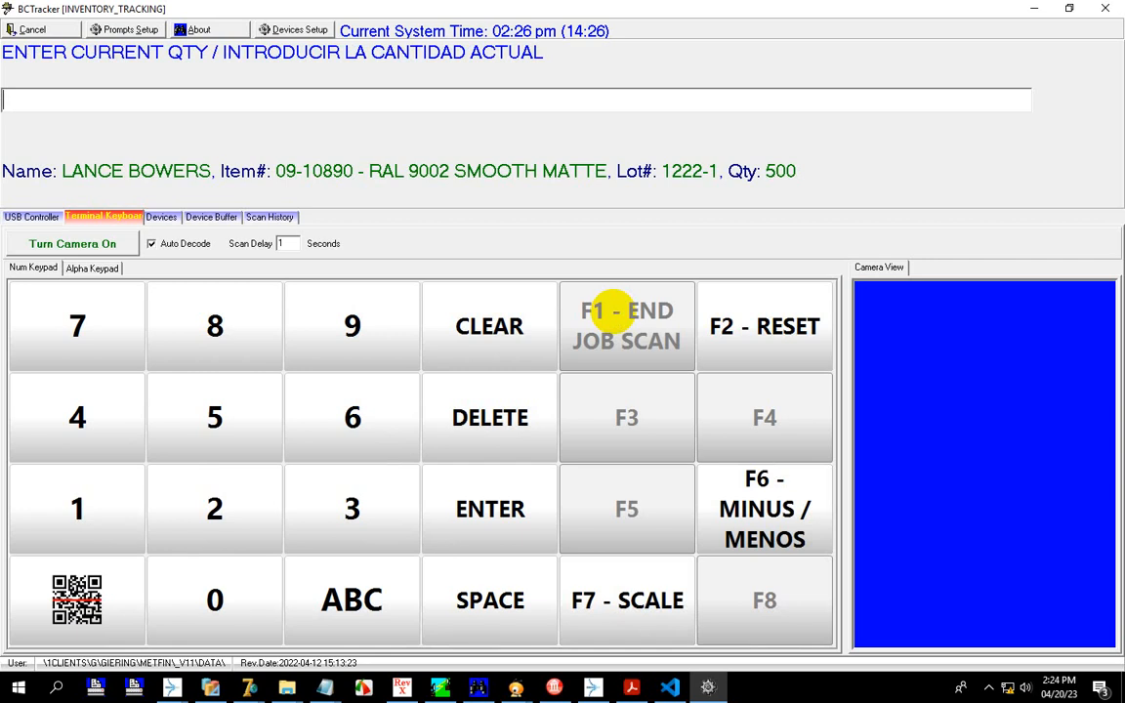
Step: Try the scale and minus functions at the current quantity prompt, clearing the stray inventory code from the entry
left_click(653, 614)
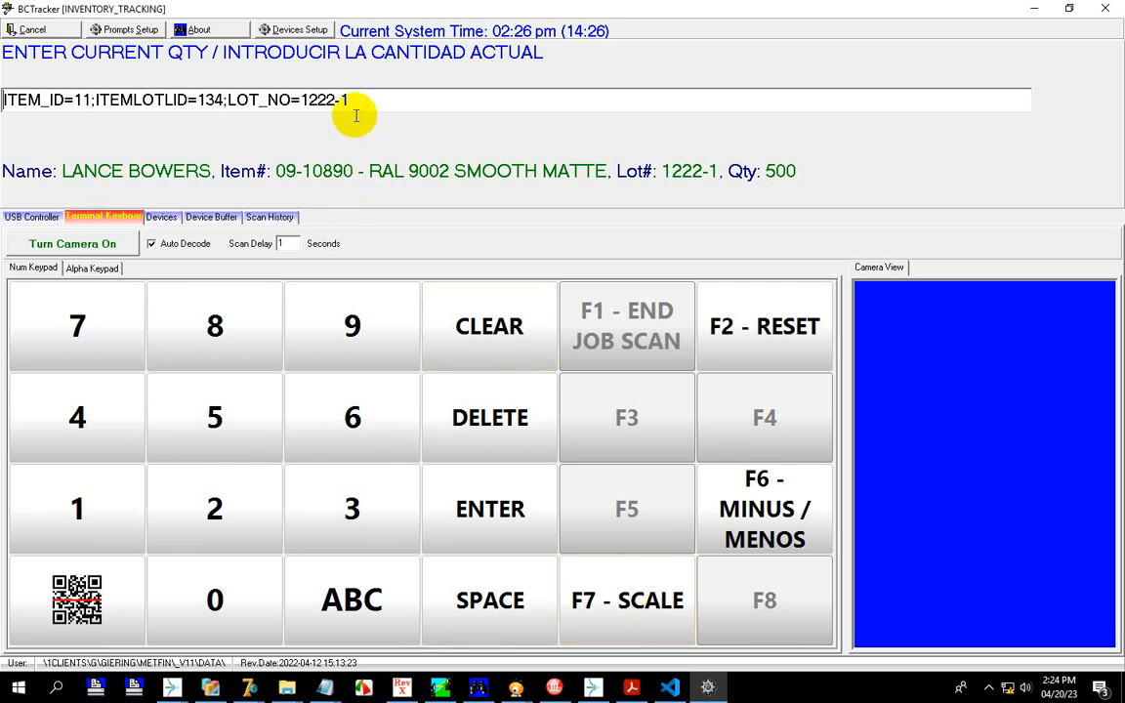
left_click_drag(358, 105, 4, 82)
key("BackSpace")
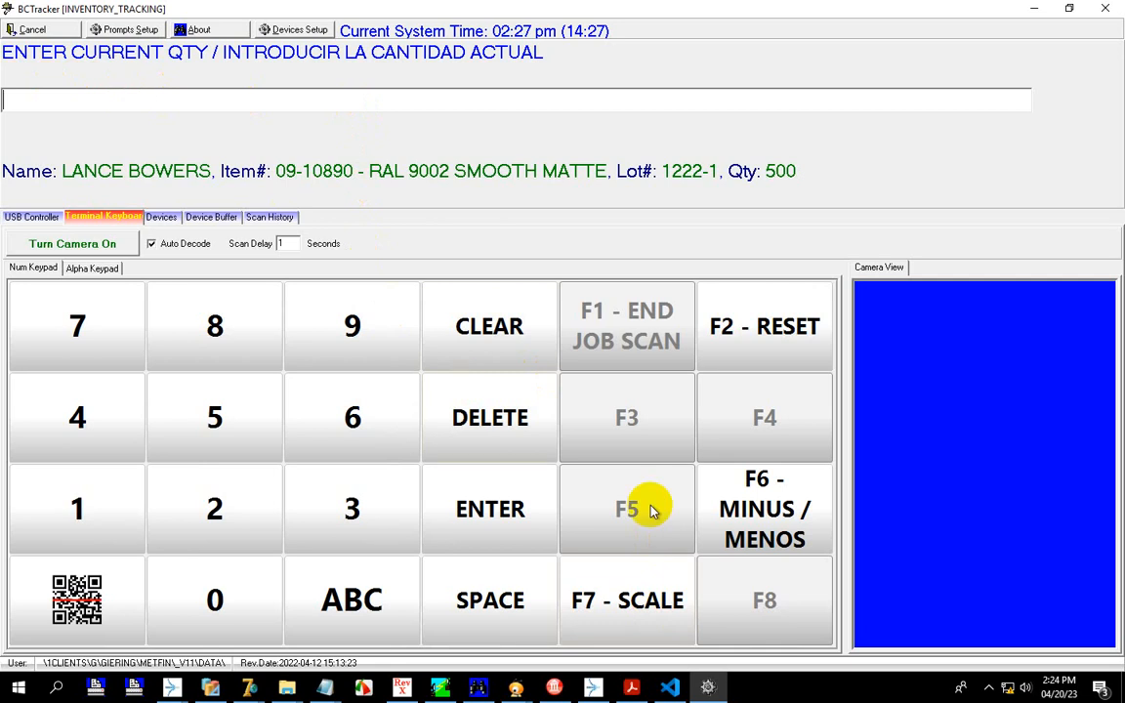
left_click(734, 527)
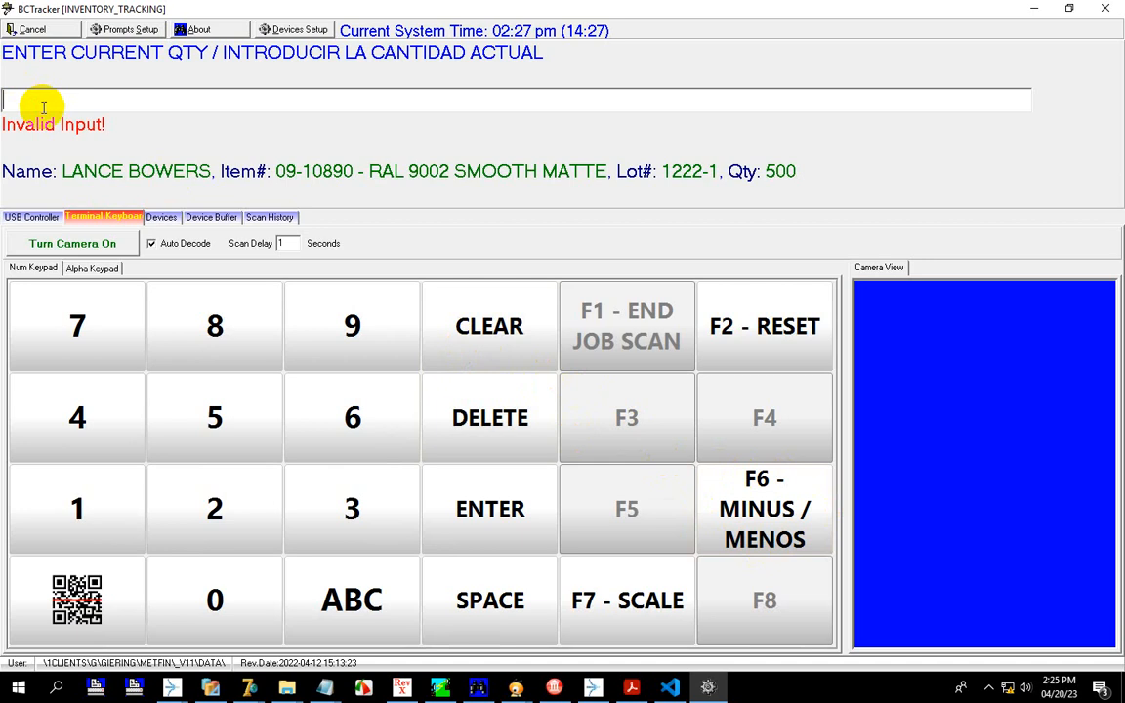
Step: Enter a trial quantity of -100 at the current quantity prompt and replace it with 100
type("-100")
key("BackSpace")
key("BackSpace")
key("BackSpace")
key("BackSpace")
type("100")
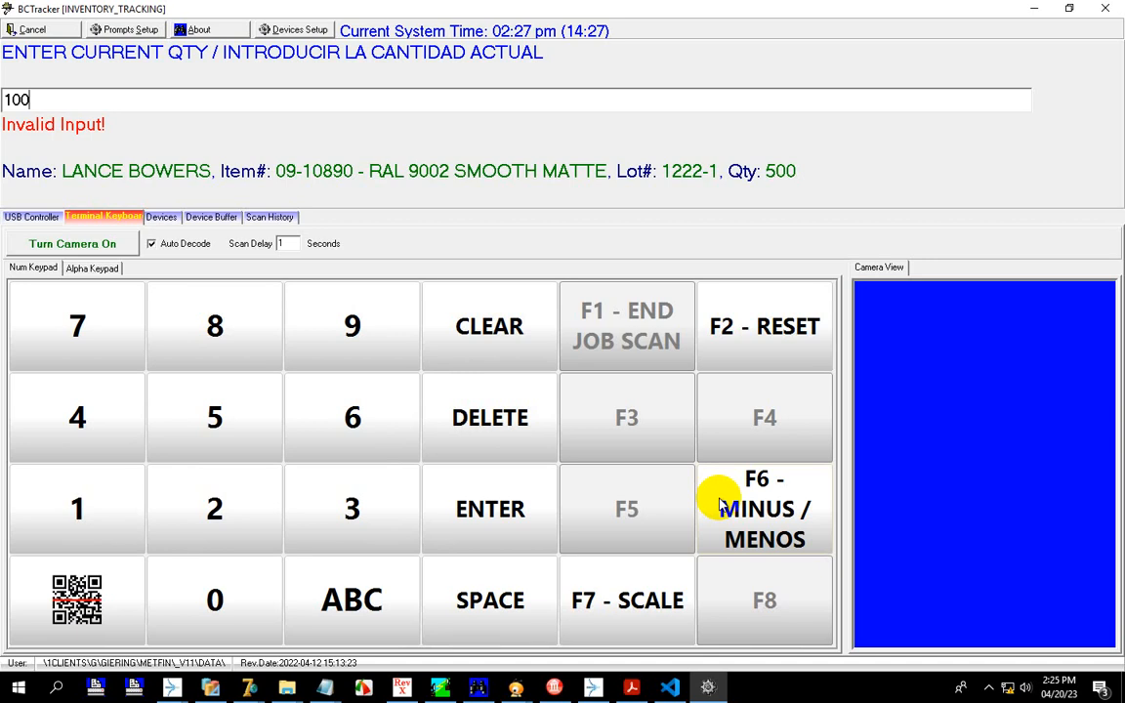
Step: Replace the current quantity entry with 500 and submit it
key("BackSpace")
key("BackSpace")
key("BackSpace")
type("500")
key("Return")
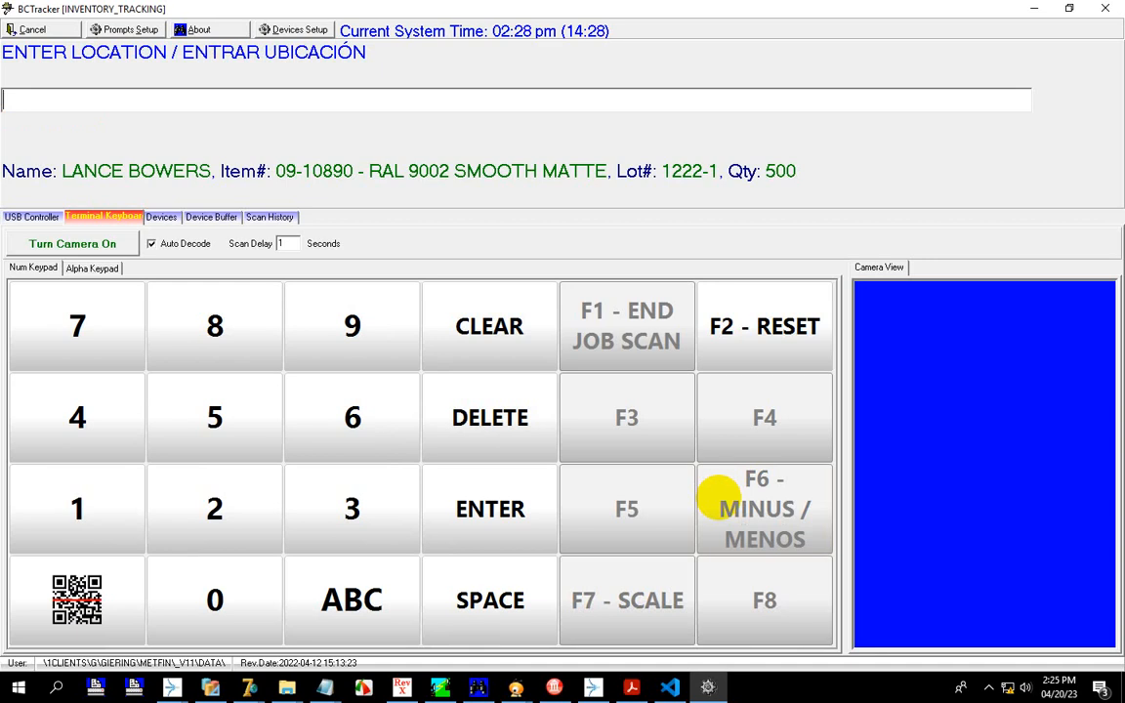
Step: Switch to IBMS-MetFin, leave the open module menus, and look up the location codes in the Inventory module
left_click(593, 687)
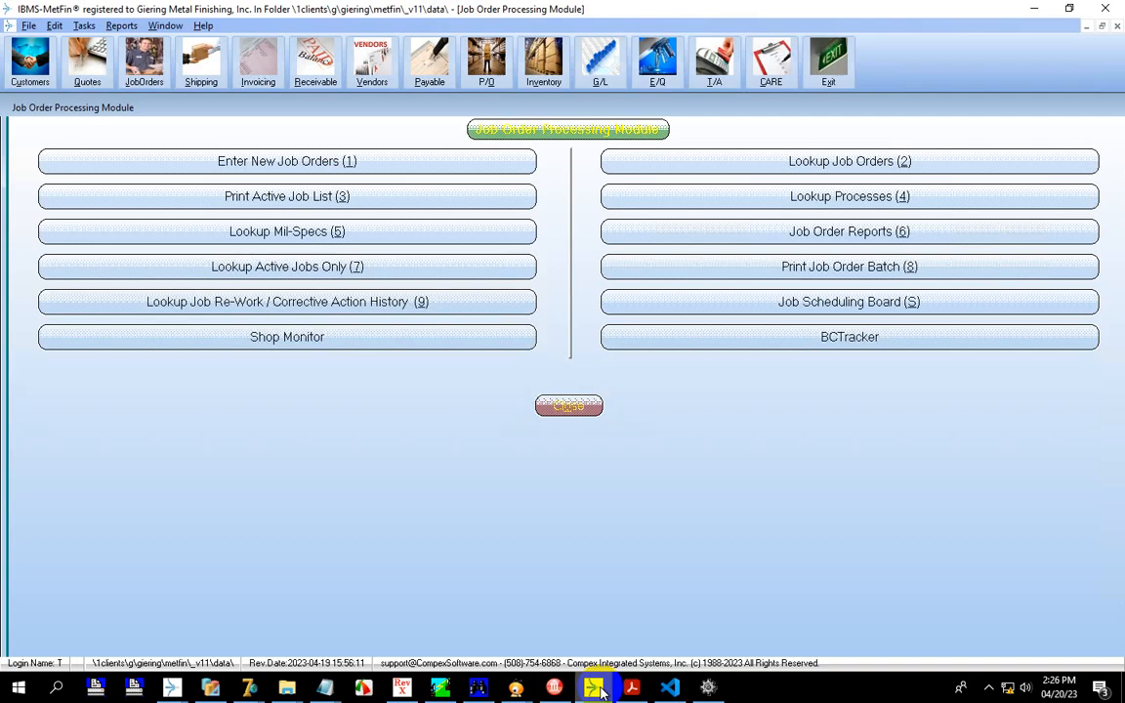
left_click(575, 406)
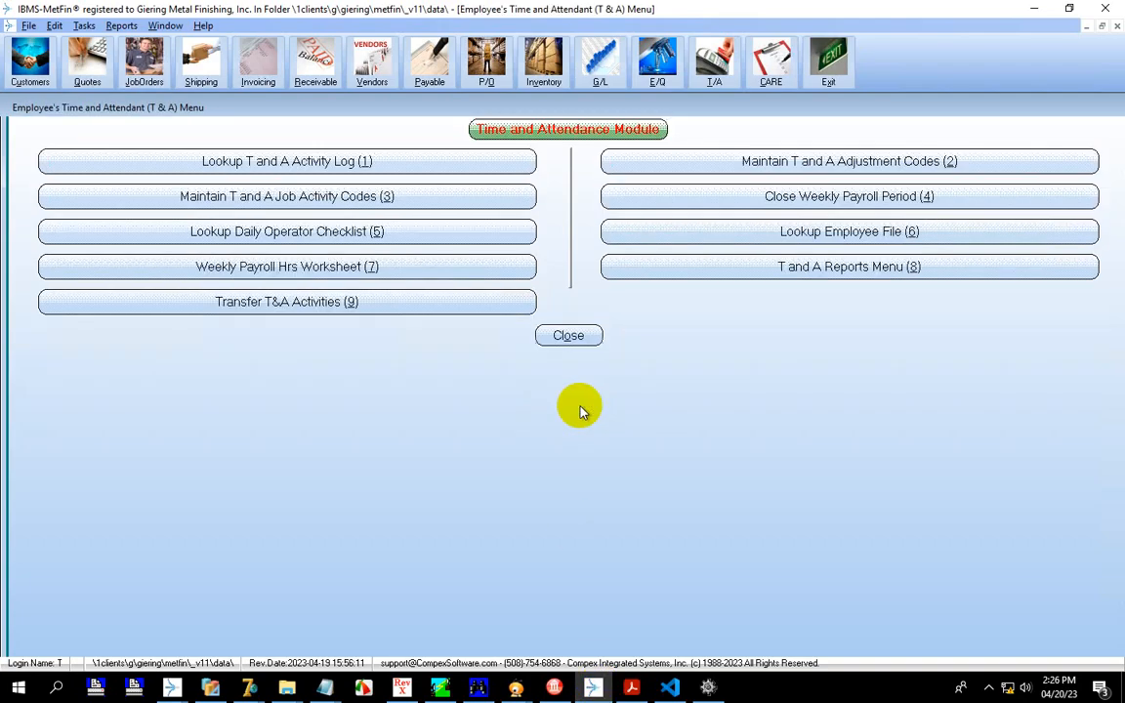
left_click(576, 336)
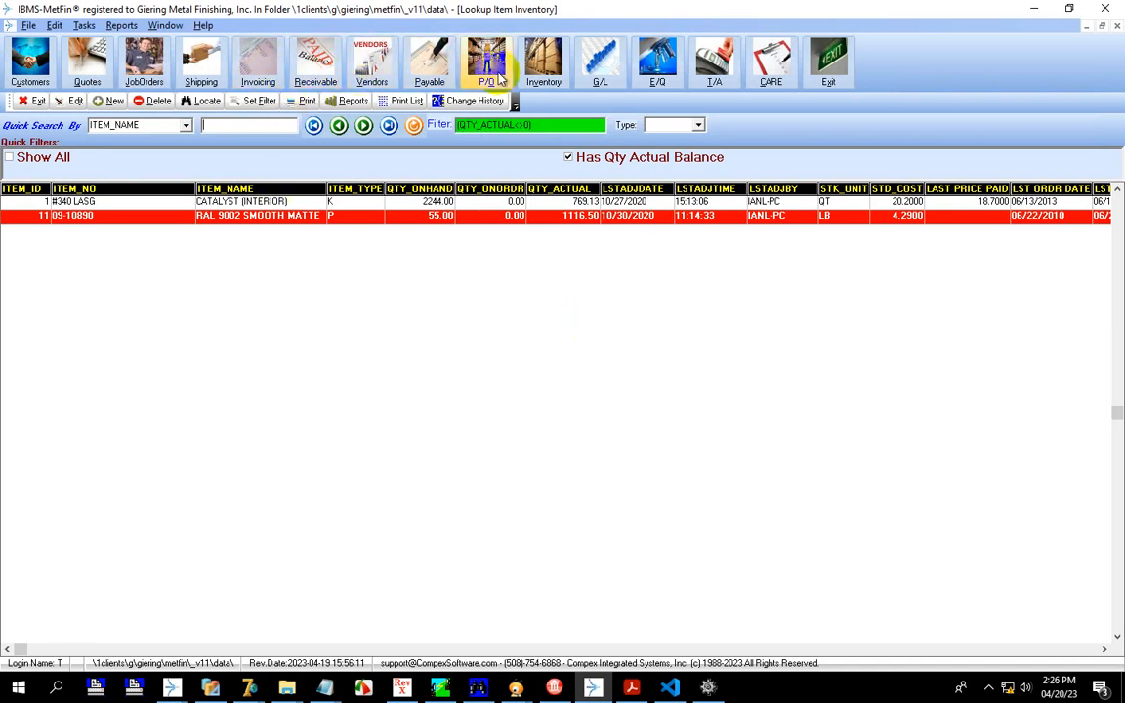
left_click(538, 68)
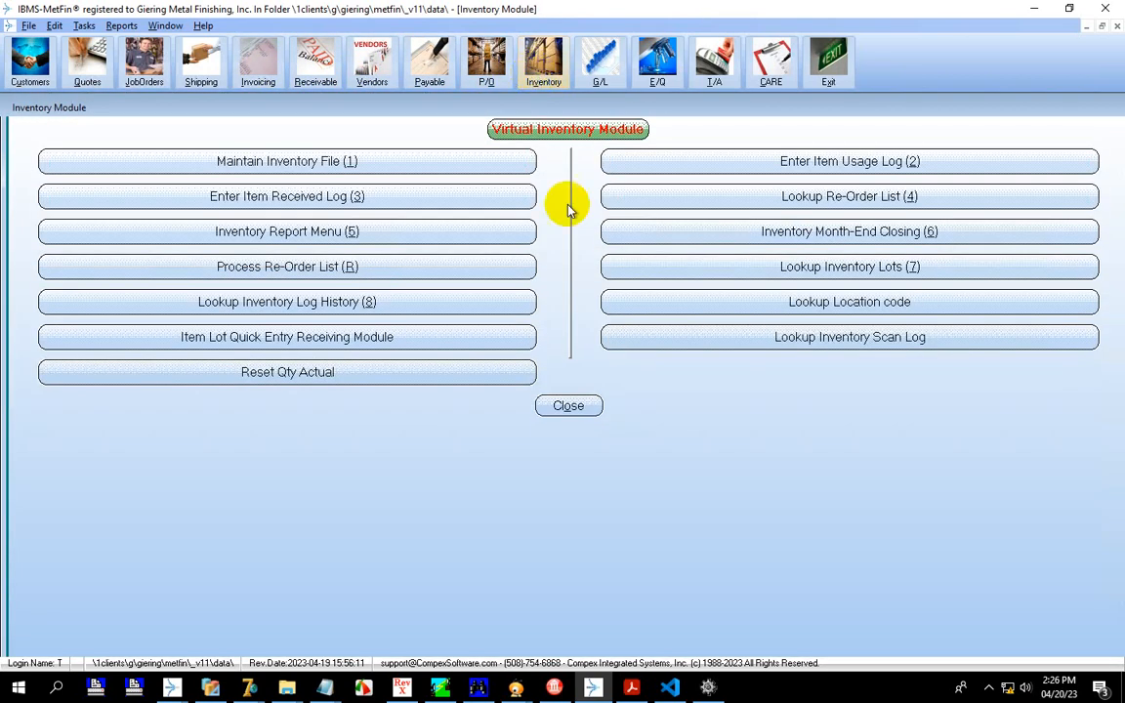
left_click(1047, 309)
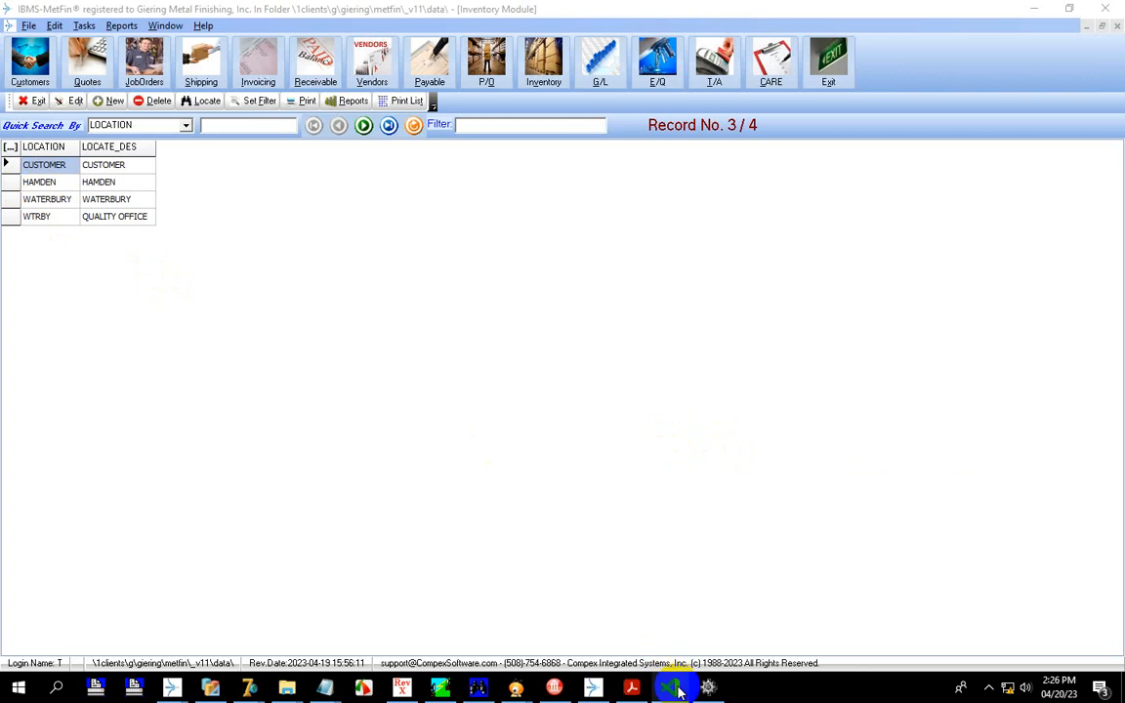
Step: Switch to BCTracker and submit HAMDEN as the location
left_click(707, 689)
type("HAMDEN")
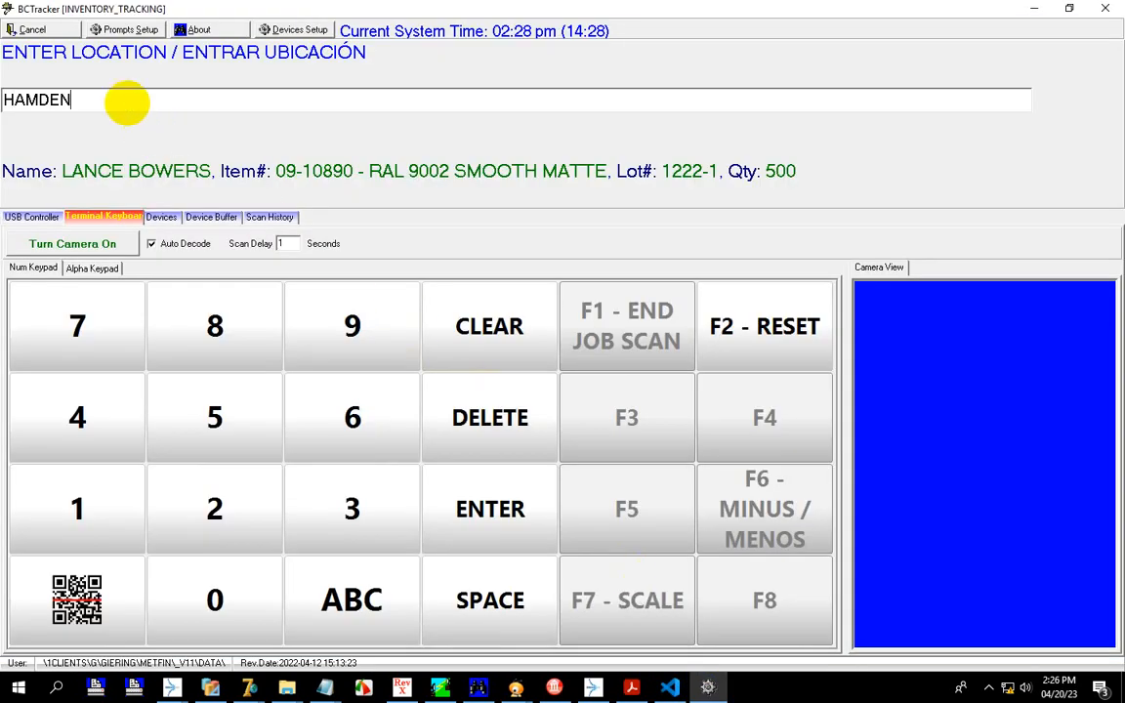
key("Return")
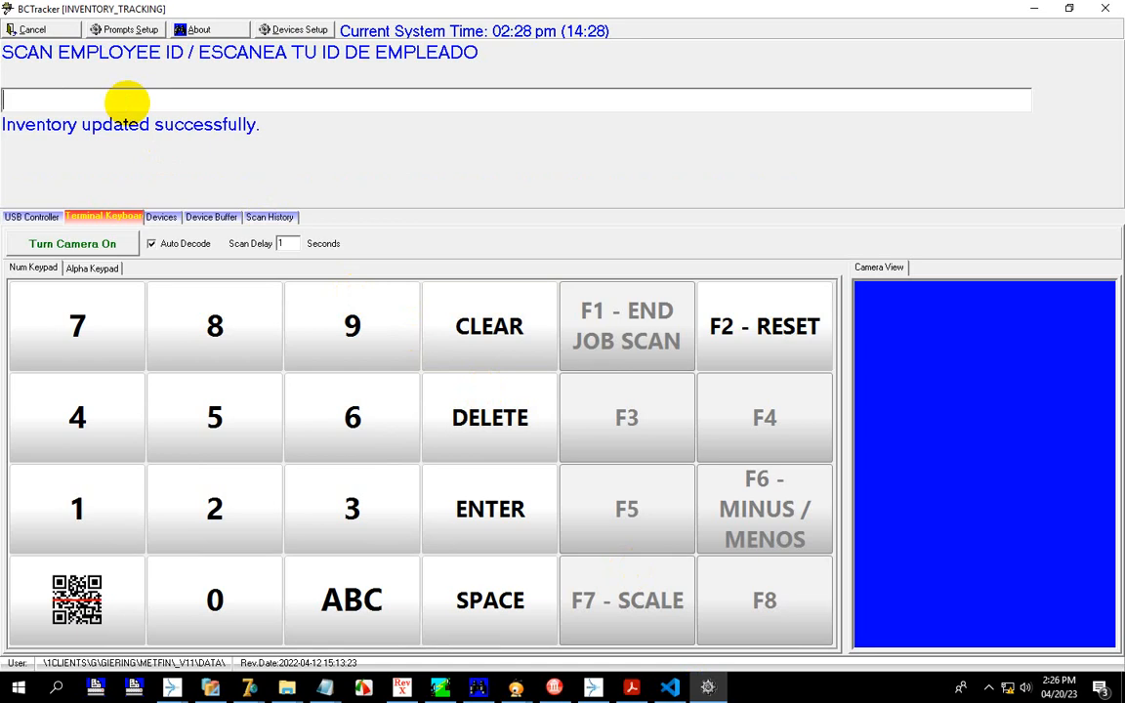
Step: Switch to IBMS-MetFin, close the location codes, and open the Inventory Scan Log at its last record
left_click(587, 688)
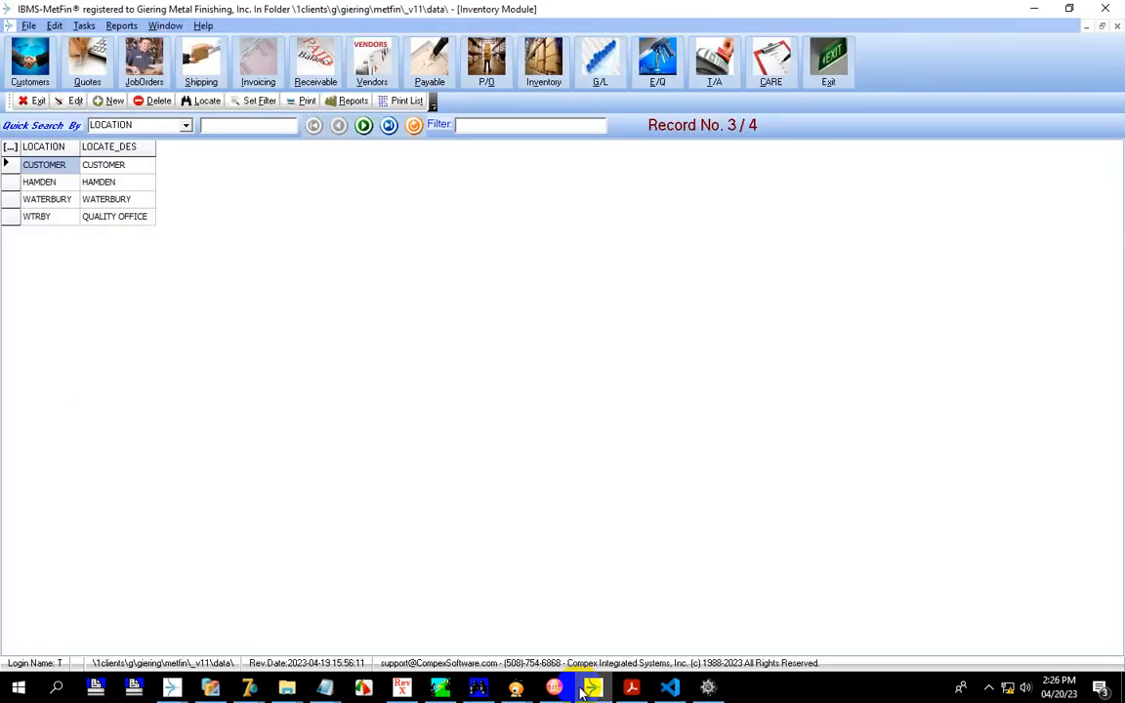
left_click(29, 100)
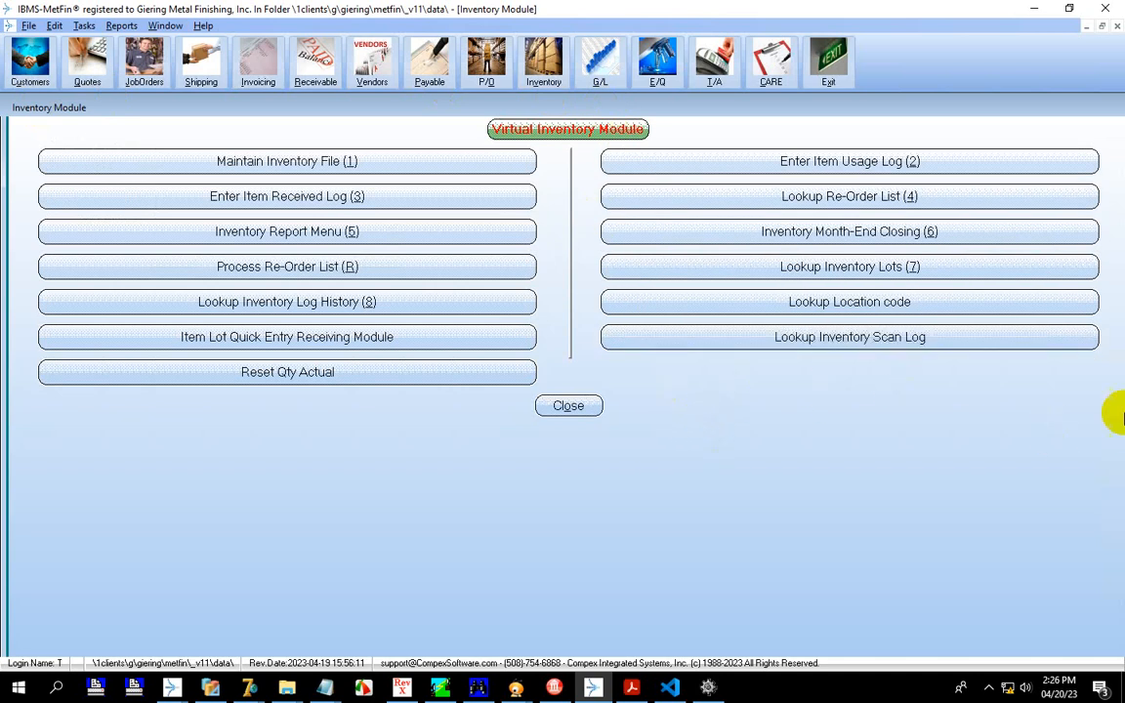
left_click(1066, 344)
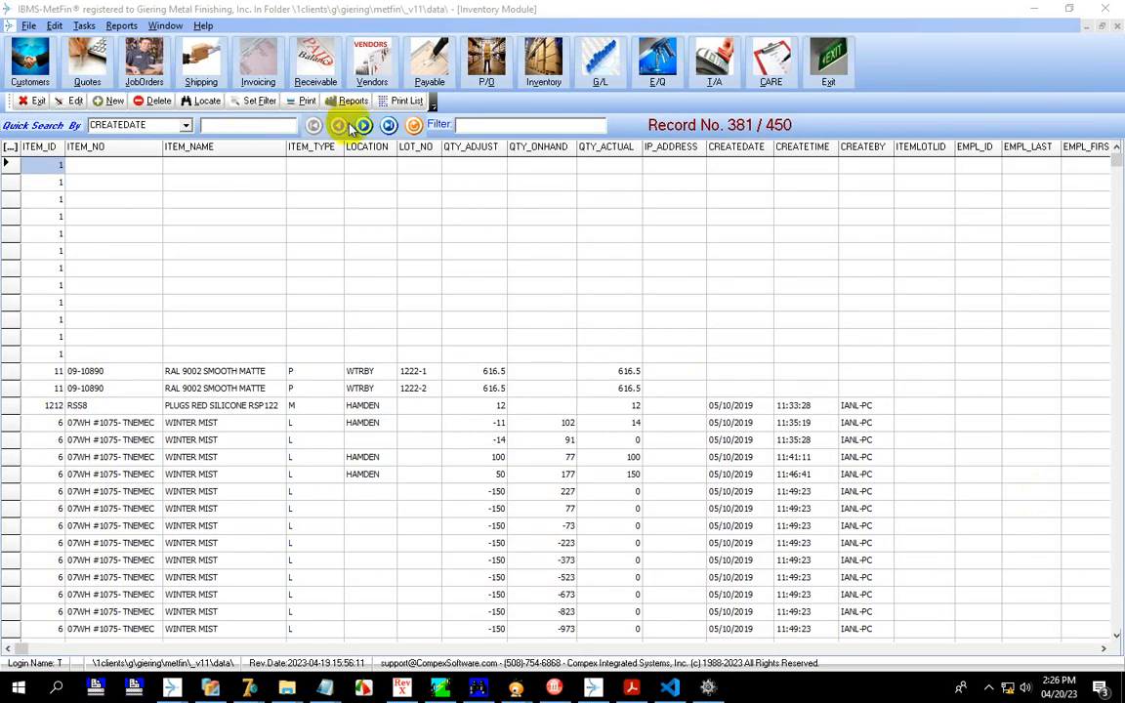
left_click(386, 125)
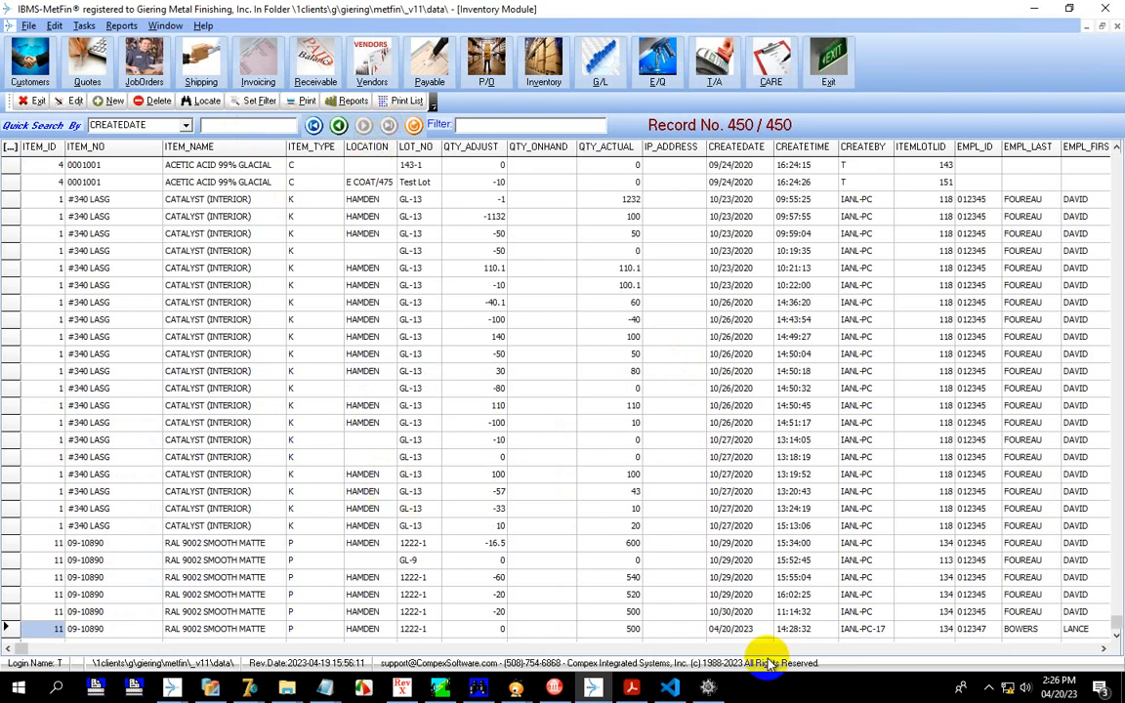
Step: Examine the newest scan log record's item, location, lot, quantity, date, time and employee fields
left_click(596, 632)
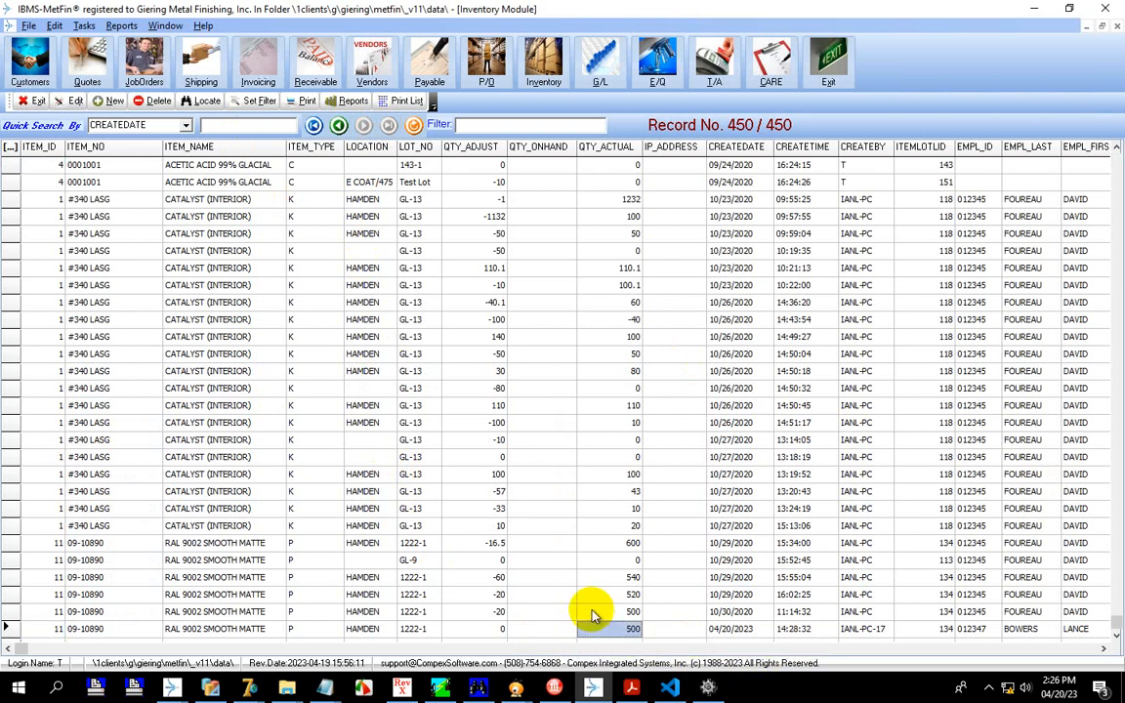
key("Left")
key("Left")
key("Left")
key("Left")
key("Left")
key("Left")
key("Left")
key("Left")
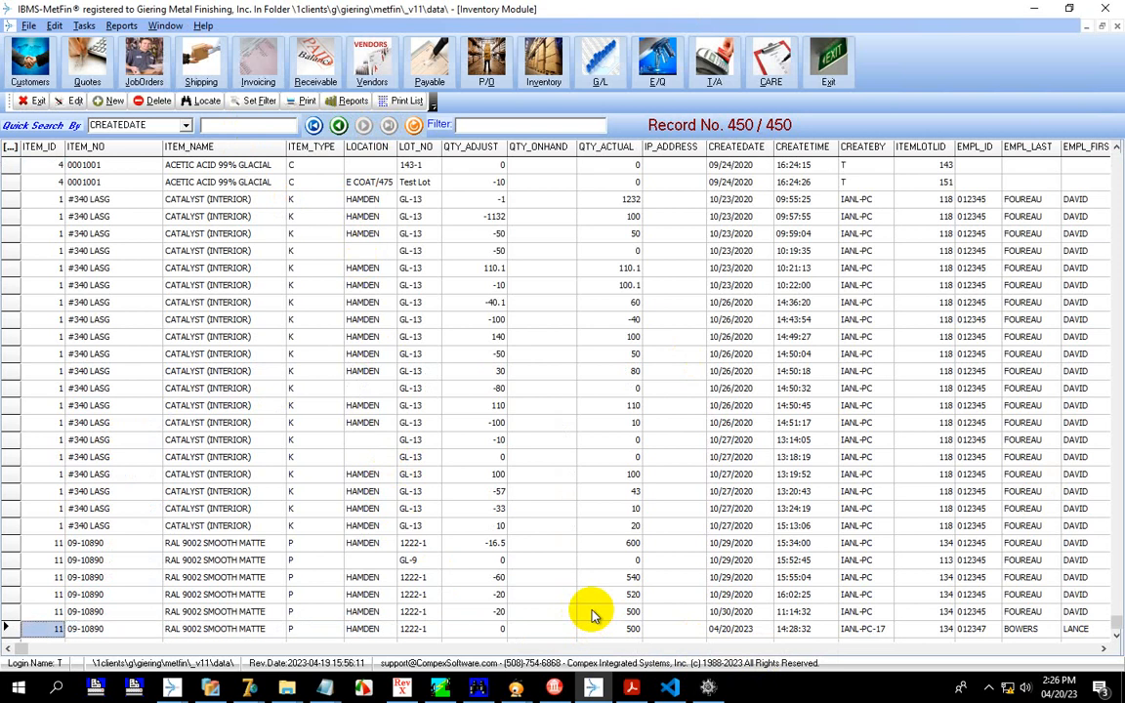
key("Right")
key("Right")
key("Right")
key("Right")
key("Right")
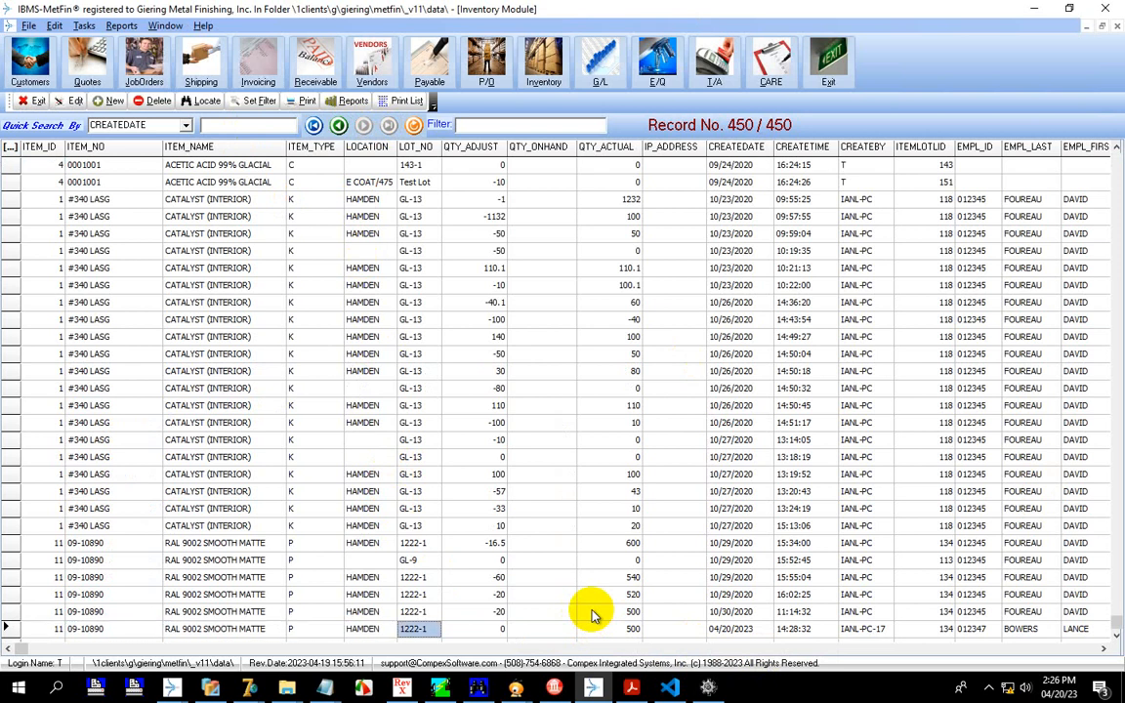
key("Right")
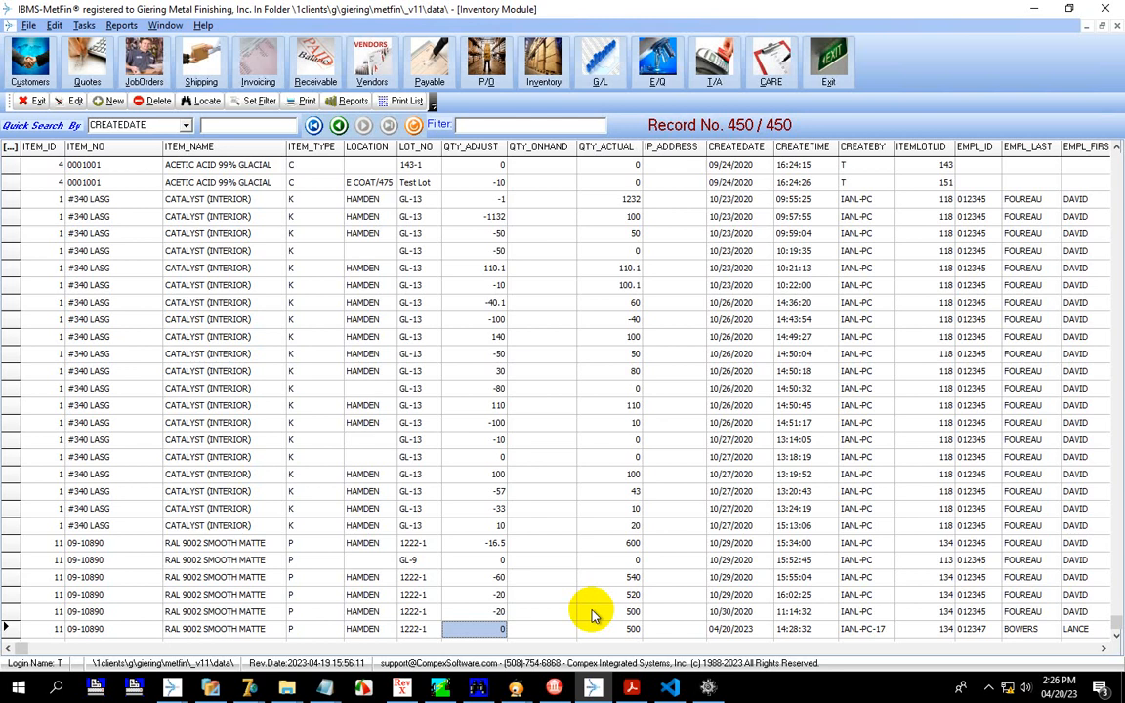
key("Right")
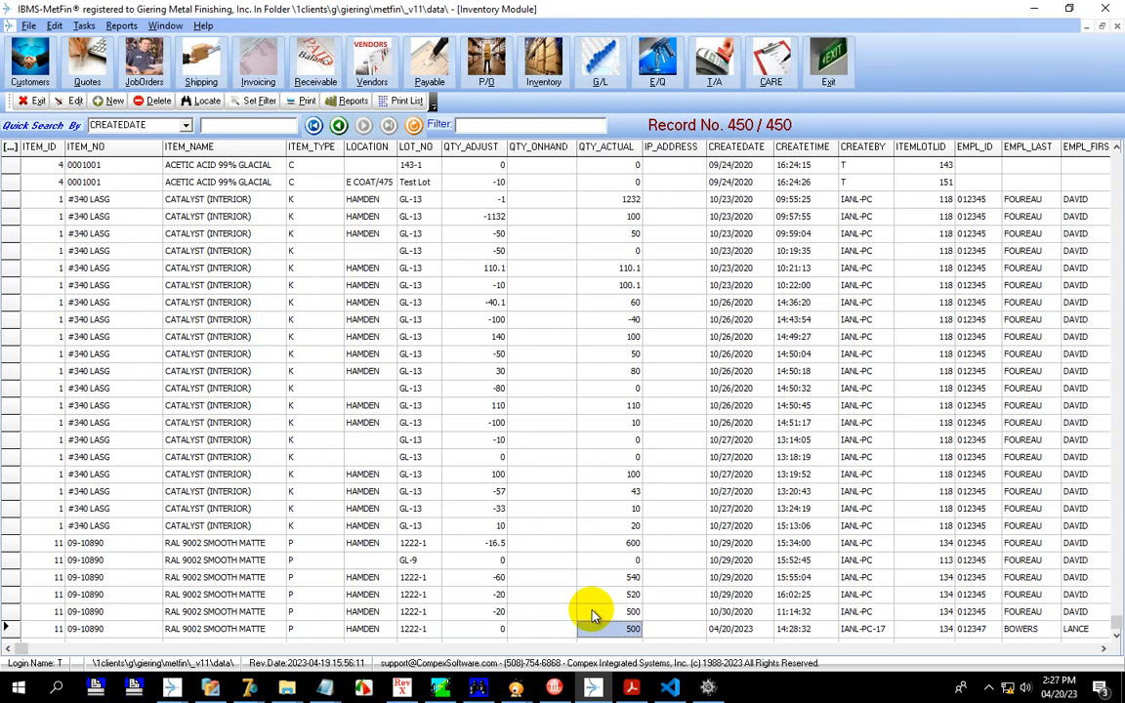
key("Right")
key("Right")
key("Right")
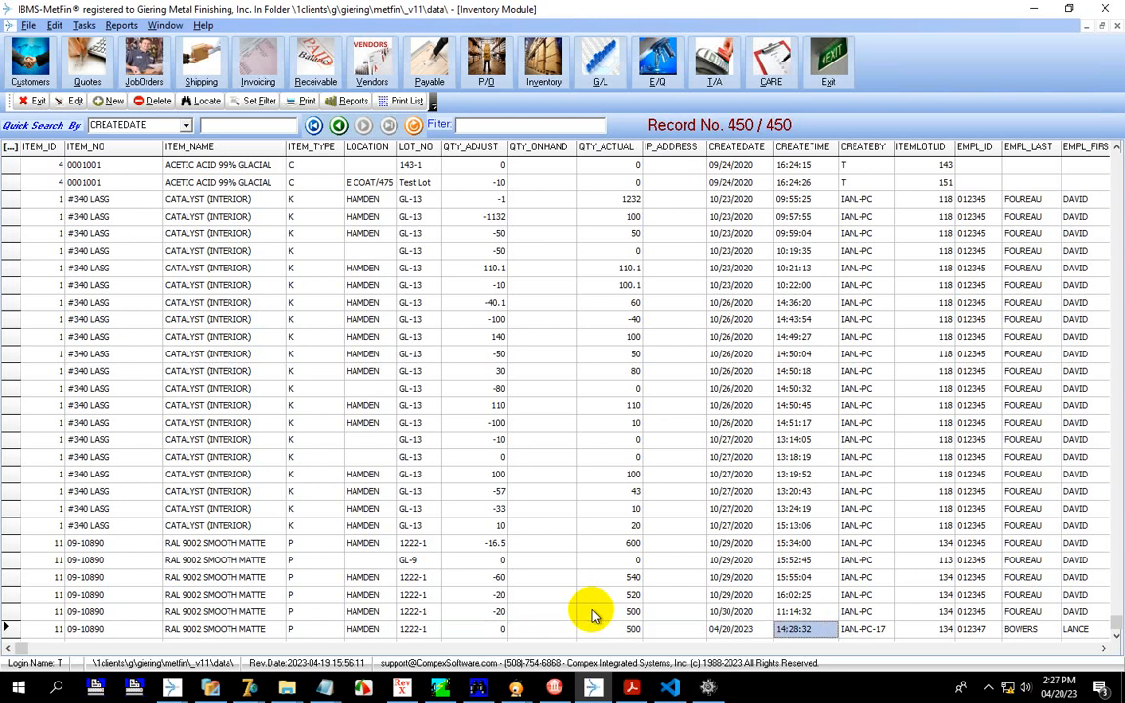
key("Right")
key("Right")
key("Right")
key("Right")
key("Right")
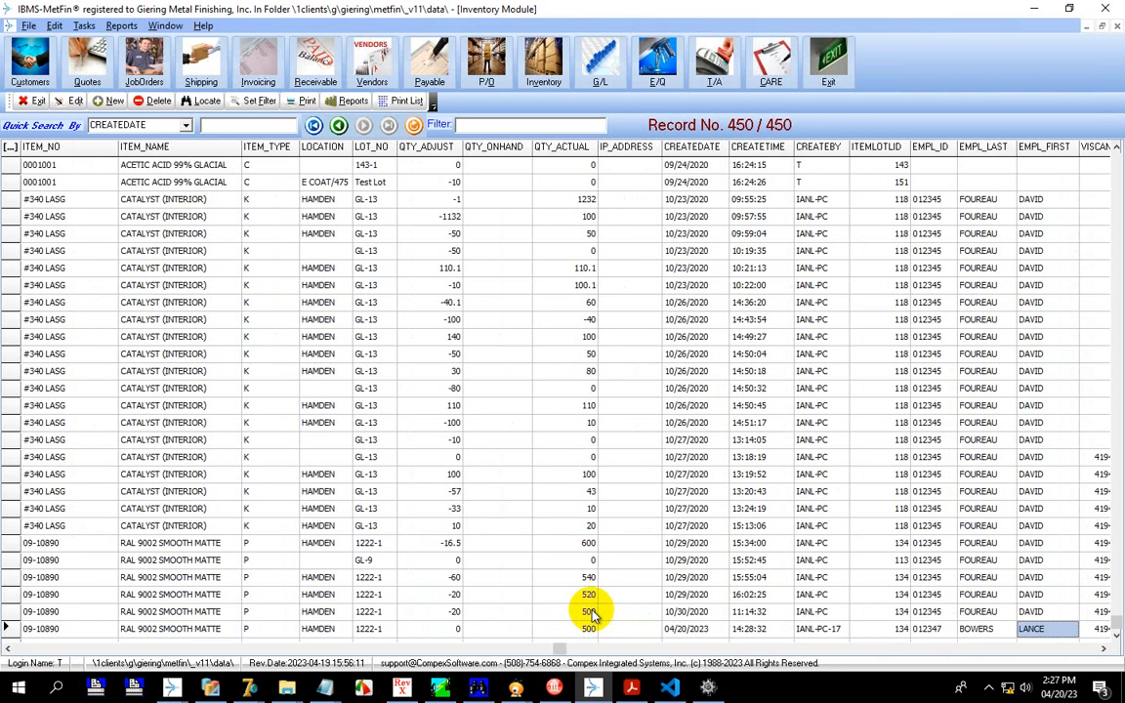
Step: Review the adjusted and actual quantity fields of the newest scan log record
key("Left")
key("Left")
key("Left")
key("Left")
key("Left")
key("Left")
key("Left")
key("Left")
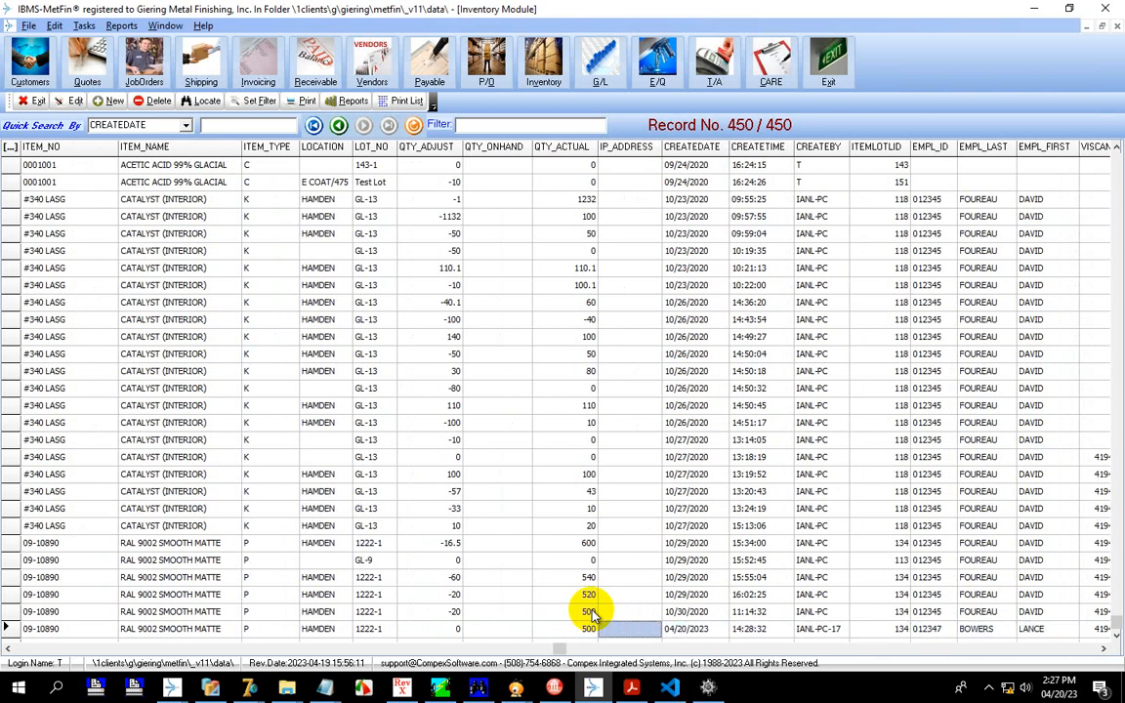
key("Left")
key("Left")
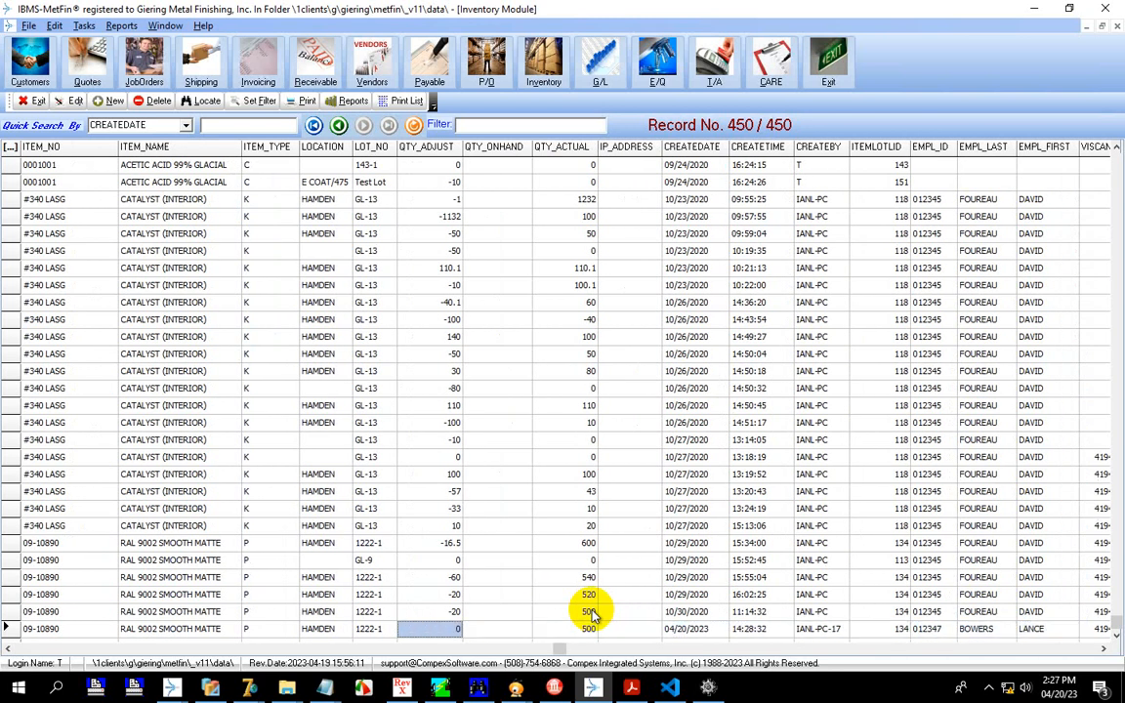
key("Right")
key("Right")
key("Right")
key("Left")
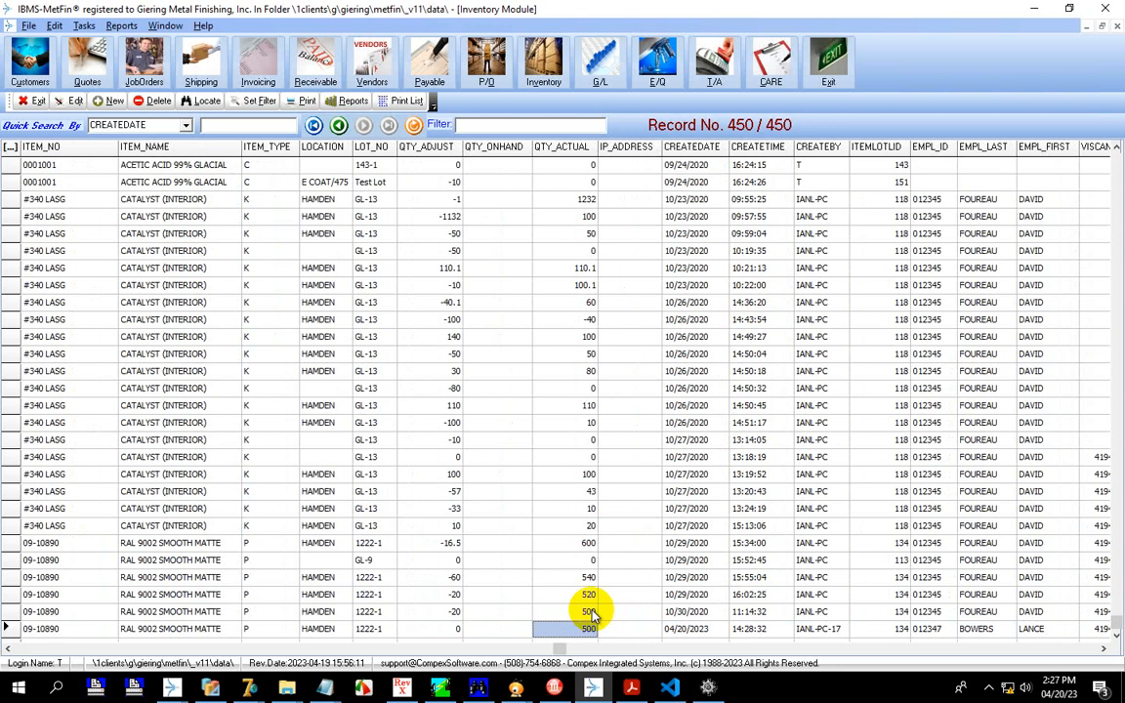
Step: Examine the newest scan log record from its adjusted quantity across to its scan ID field
key("Left")
key("Left")
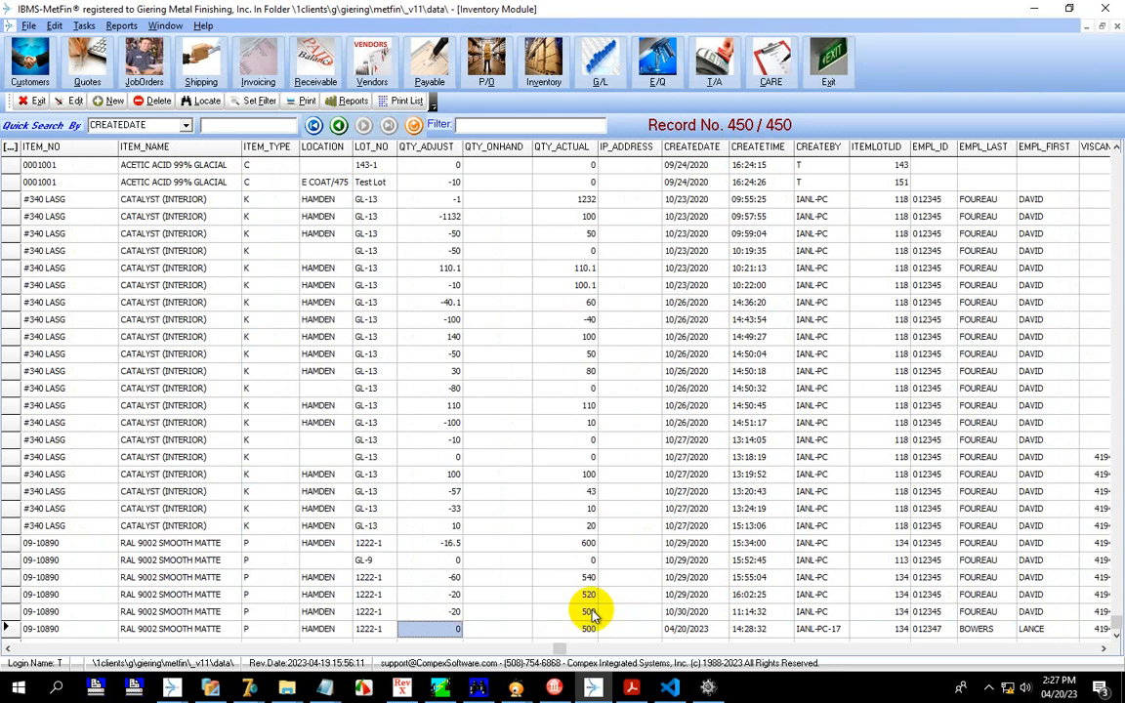
key("Right")
key("Right")
key("Right")
key("Right")
key("Right")
key("Right")
key("Right")
key("Right")
key("Right")
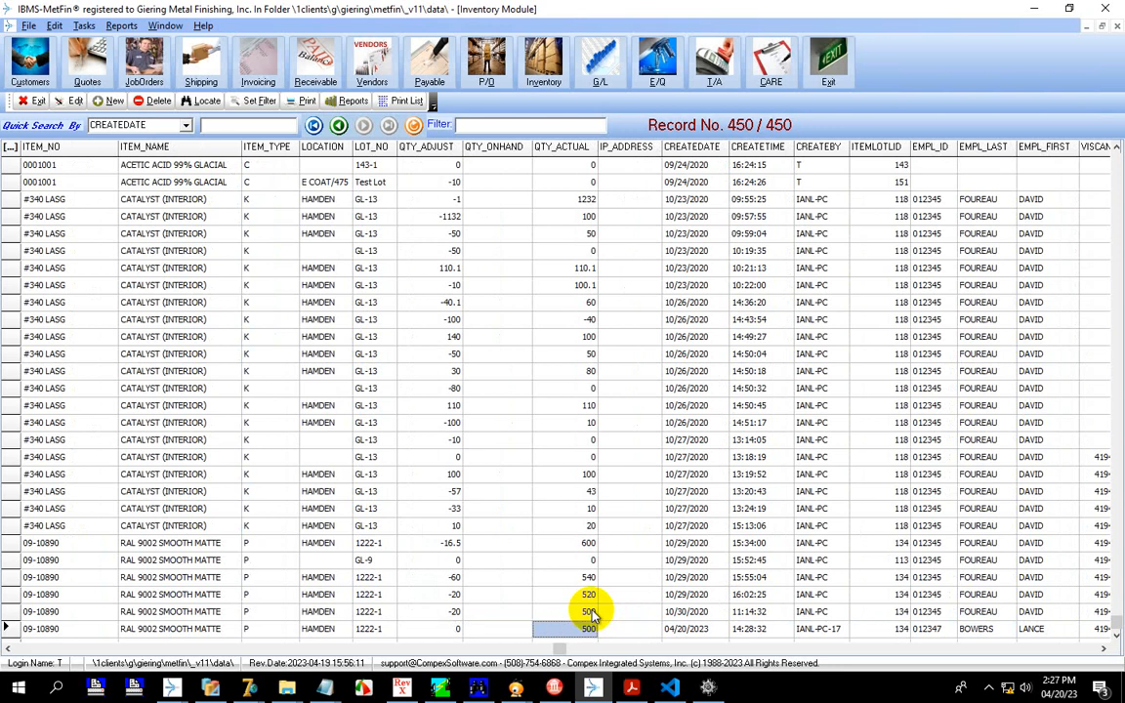
key("Right")
key("Right")
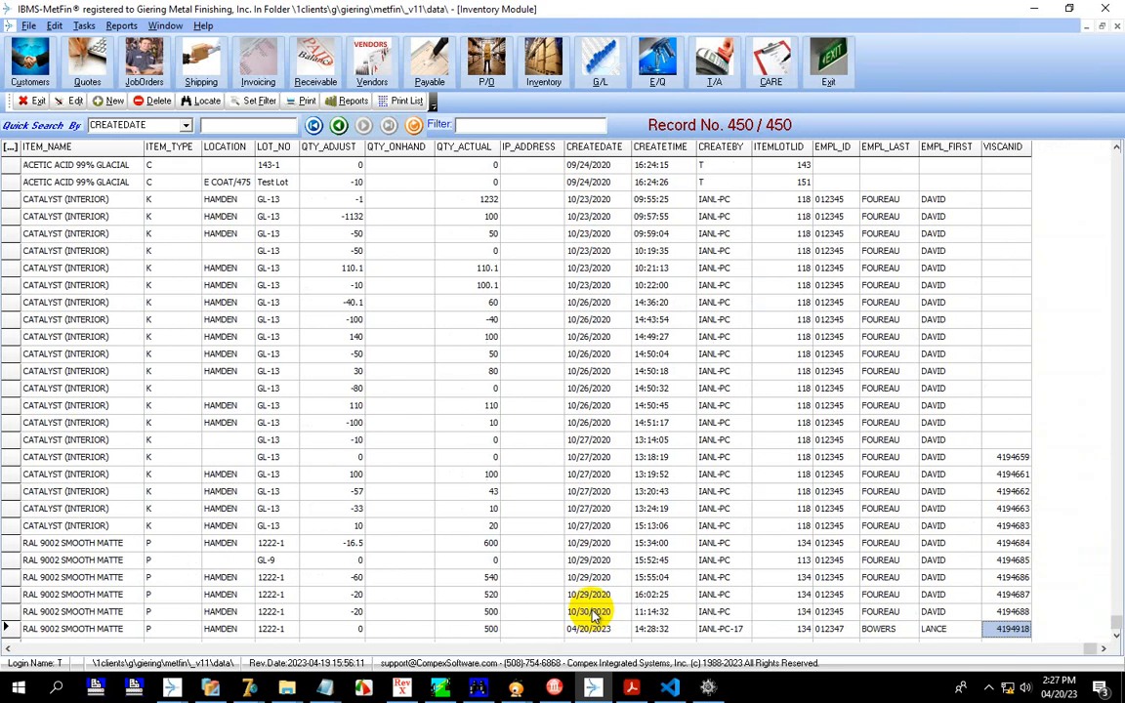
Step: Review the newest scan log record's fields from the scan ID back to the item ID
key("Left")
key("Left")
key("Left")
key("Left")
key("Left")
key("Left")
key("Left")
key("Left")
key("Left")
key("Left")
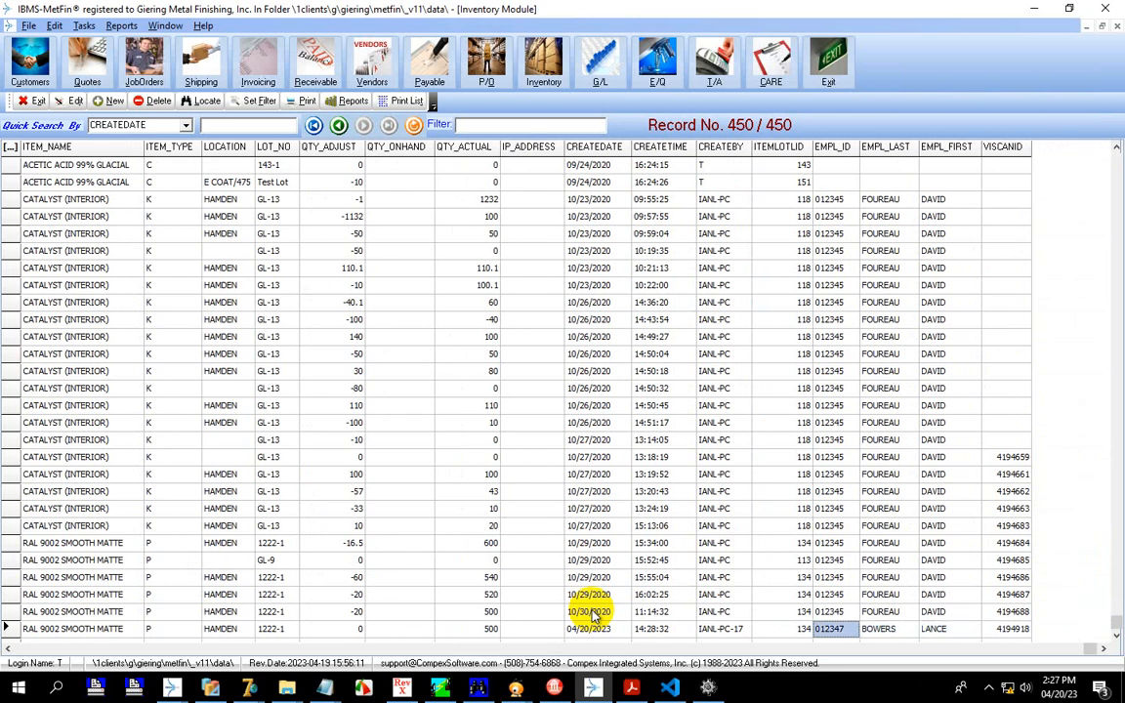
key("Left")
key("Left")
key("Left")
key("Left")
key("Left")
key("Left")
key("Left")
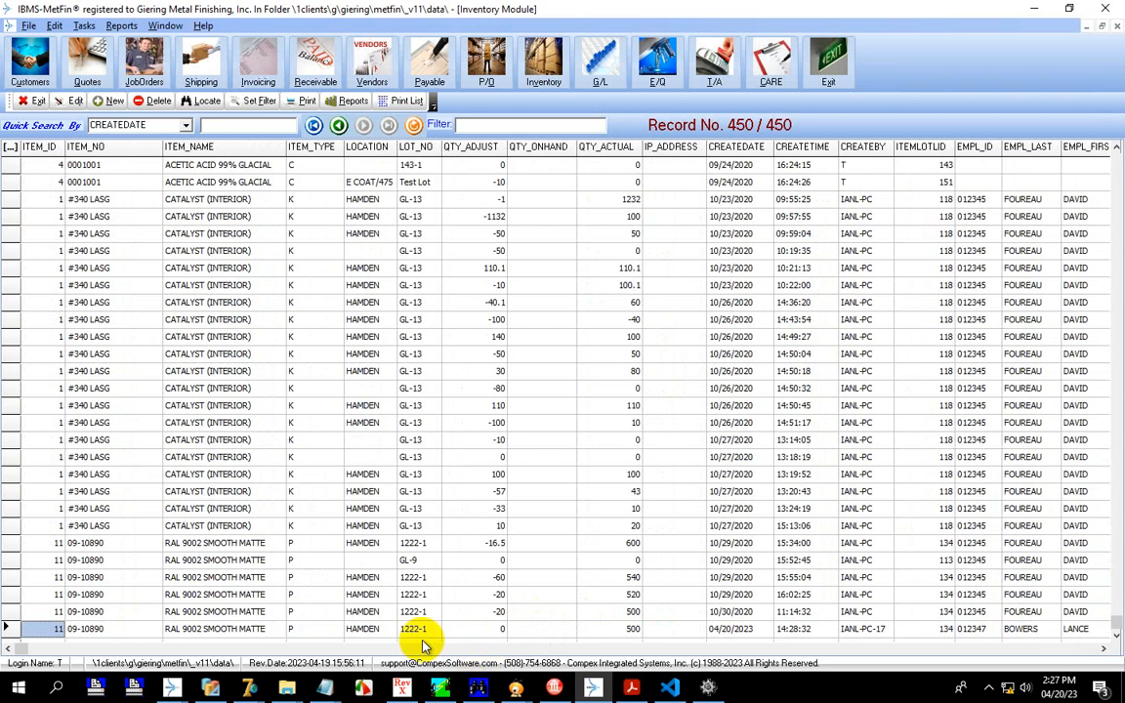
Step: Open item 09-10890 from the inventory file, check lot 1222-1's actual quantity in its lot records, and close the item
left_click(543, 66)
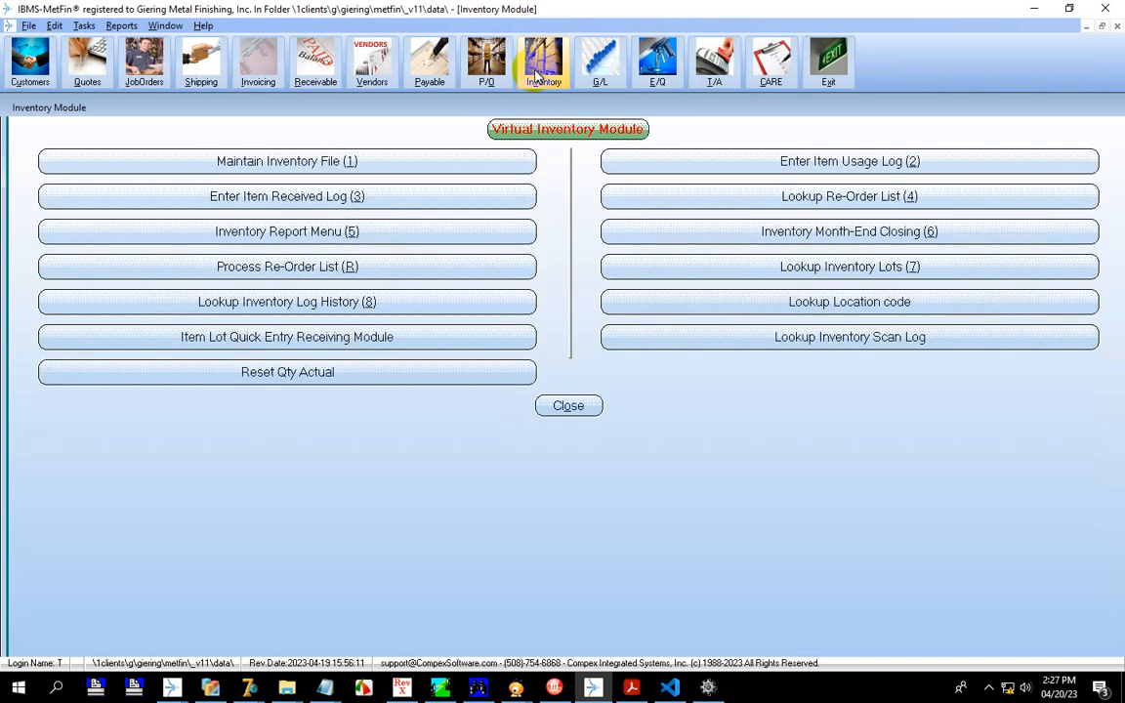
left_click(393, 161)
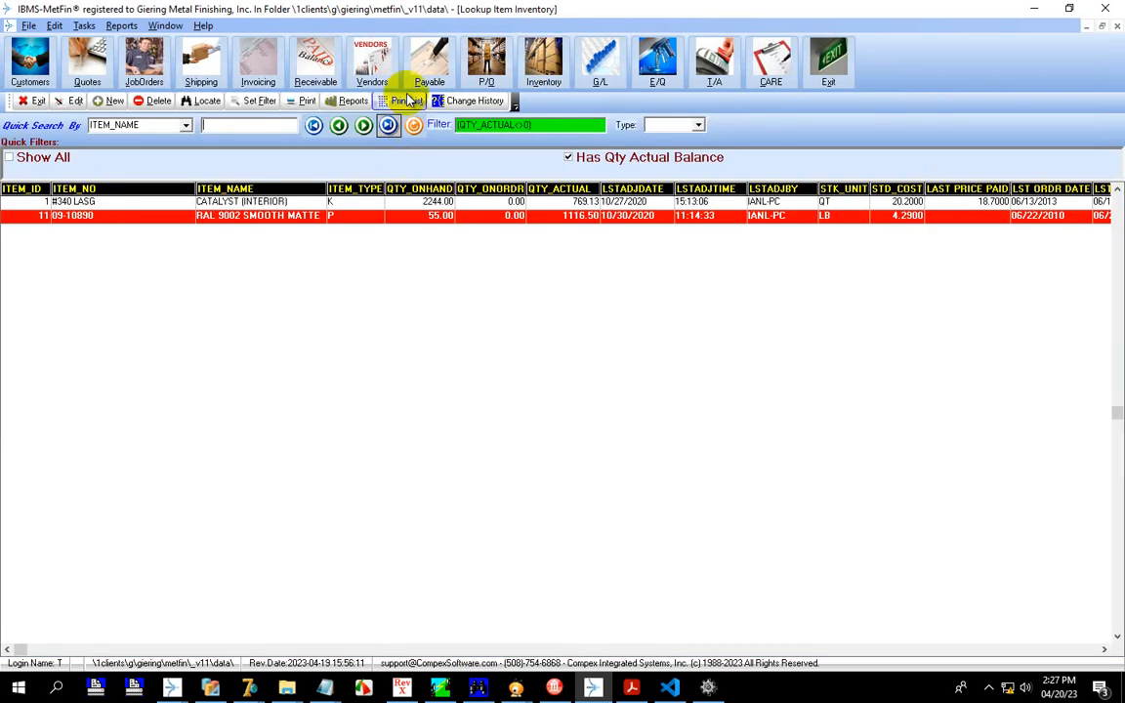
double_click(528, 217)
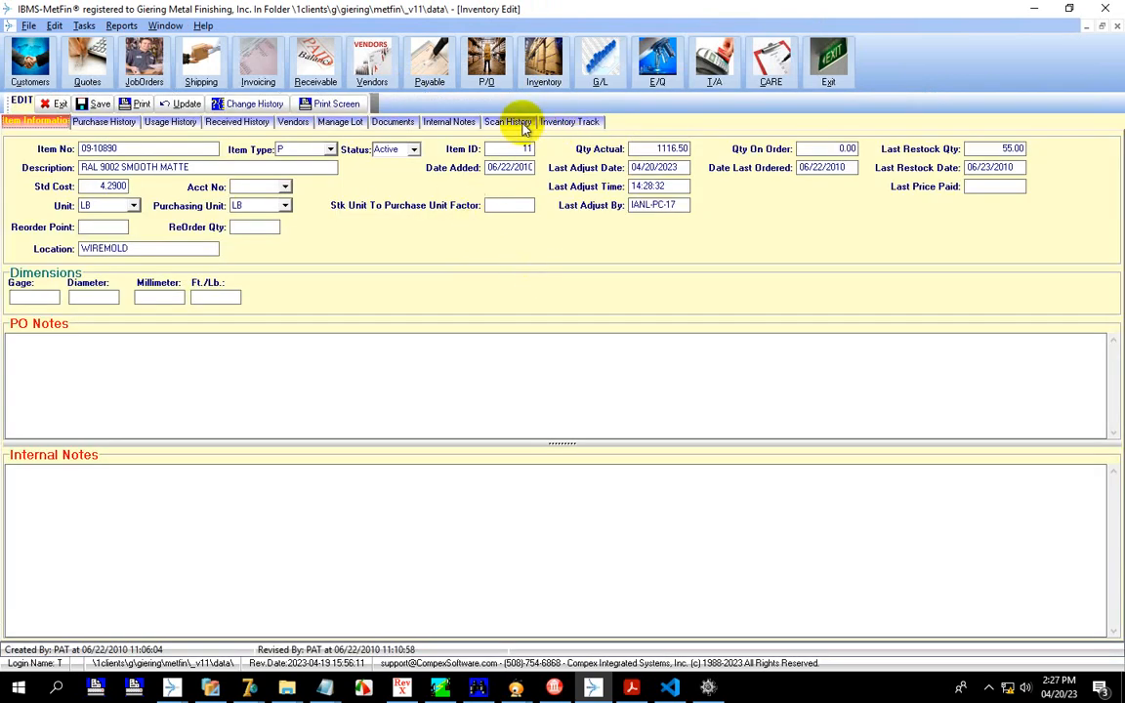
left_click(362, 124)
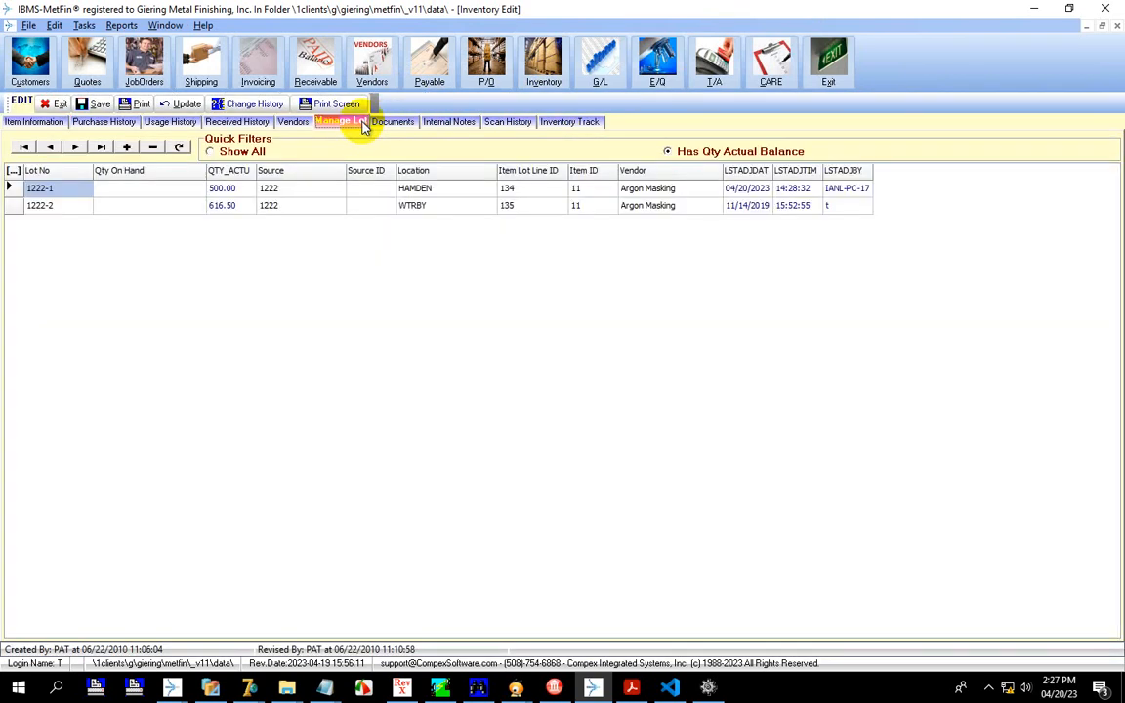
left_click(274, 190)
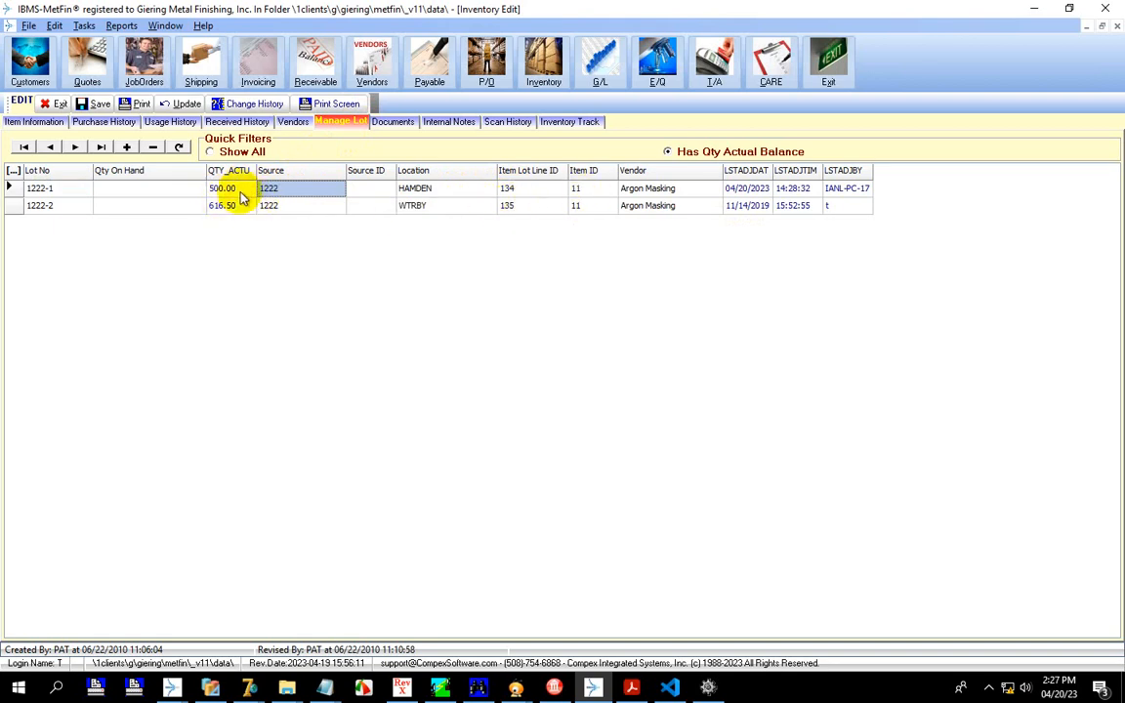
left_click(227, 188)
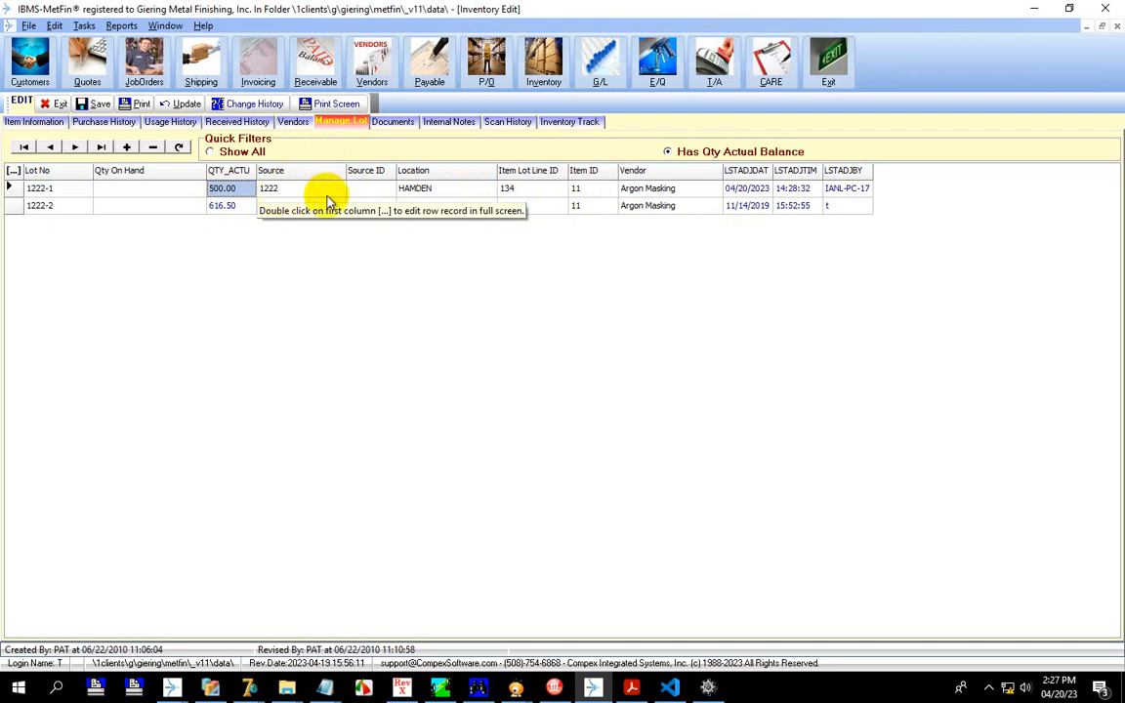
left_click(54, 104)
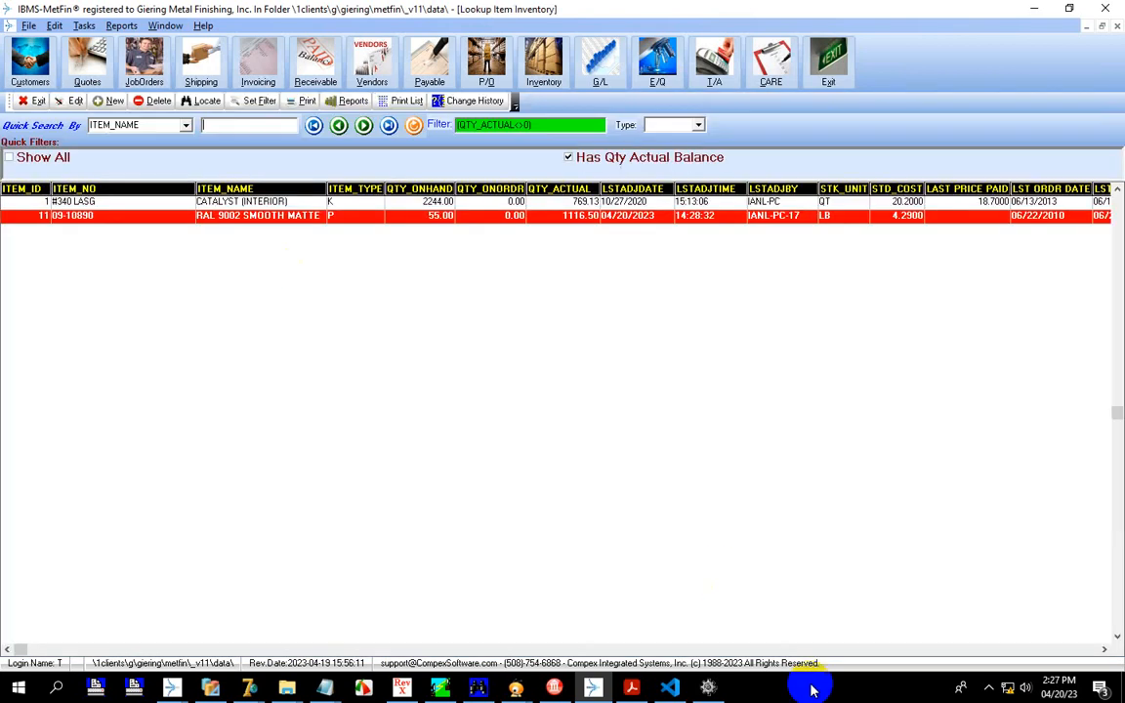
Step: Switch to BCTracker and submit the employee ID and the inventory code ITEM_ID=11;ITEMLOTLID=134;LOT_NO=1222-1
left_click(709, 687)
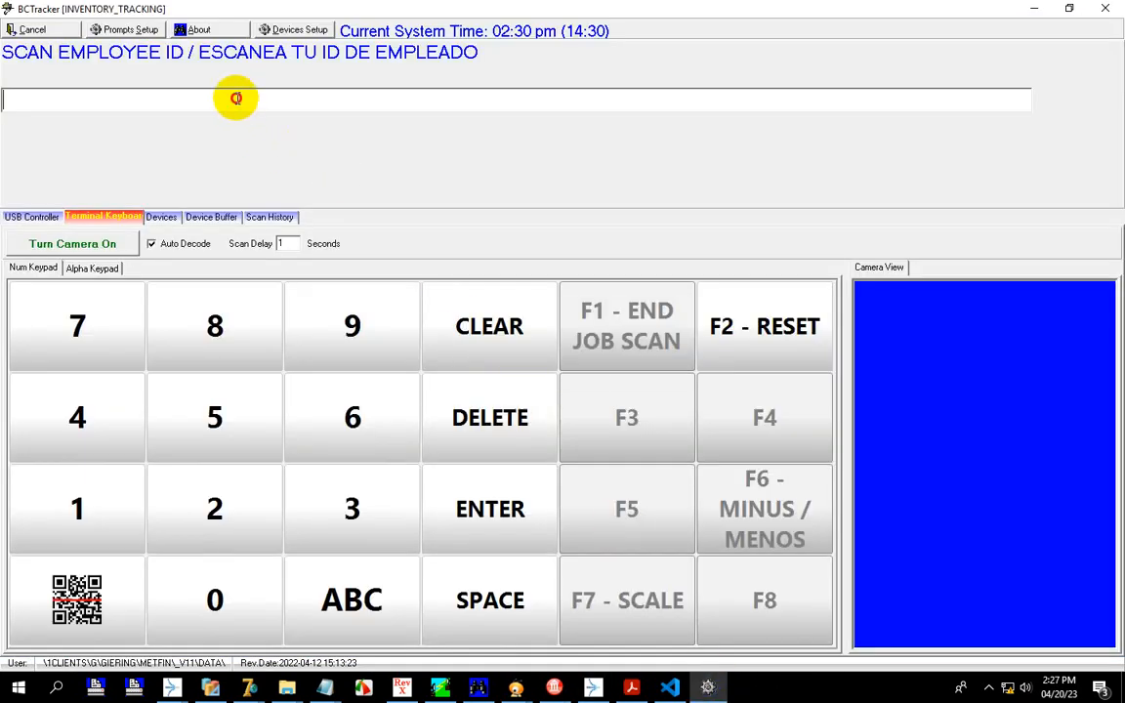
type("012347")
key("Return")
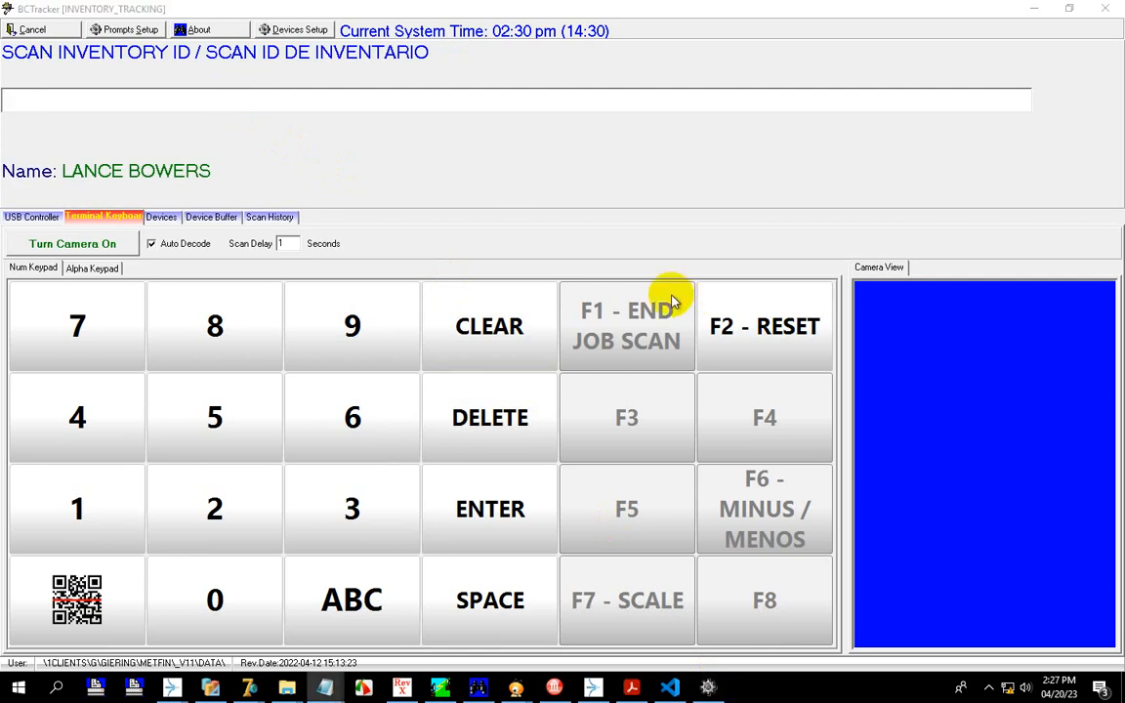
type("ITEM_ID=11;ITEMLOTLID=134;LOT_NO=1222-1")
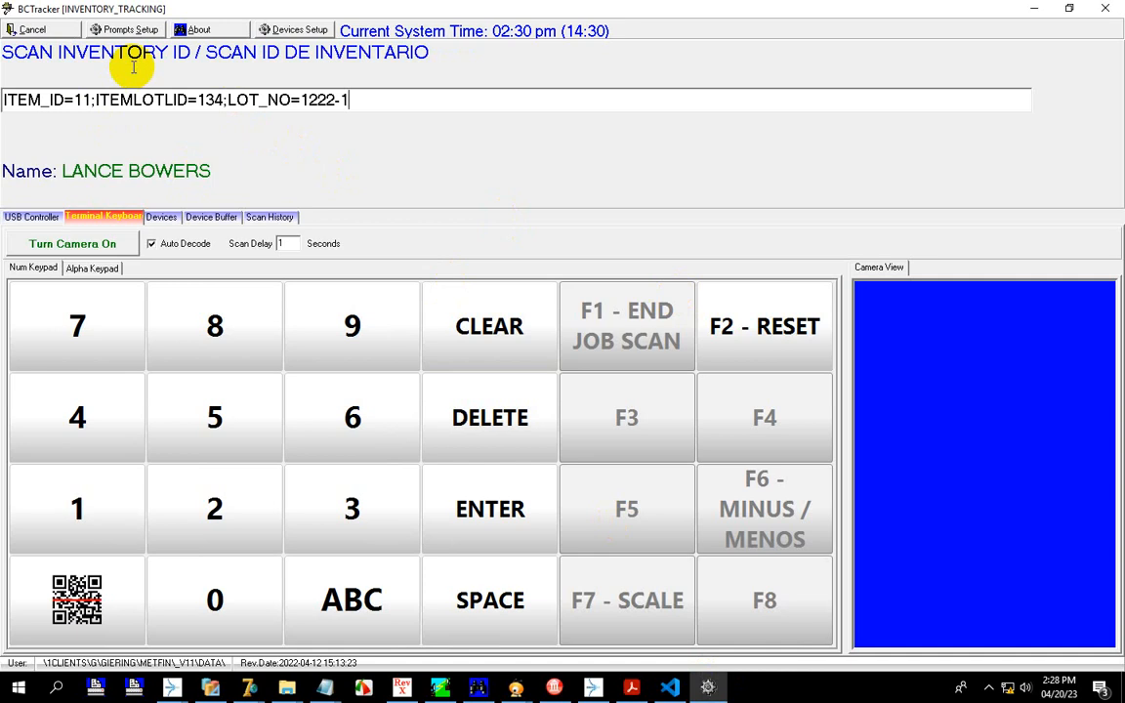
key("Return")
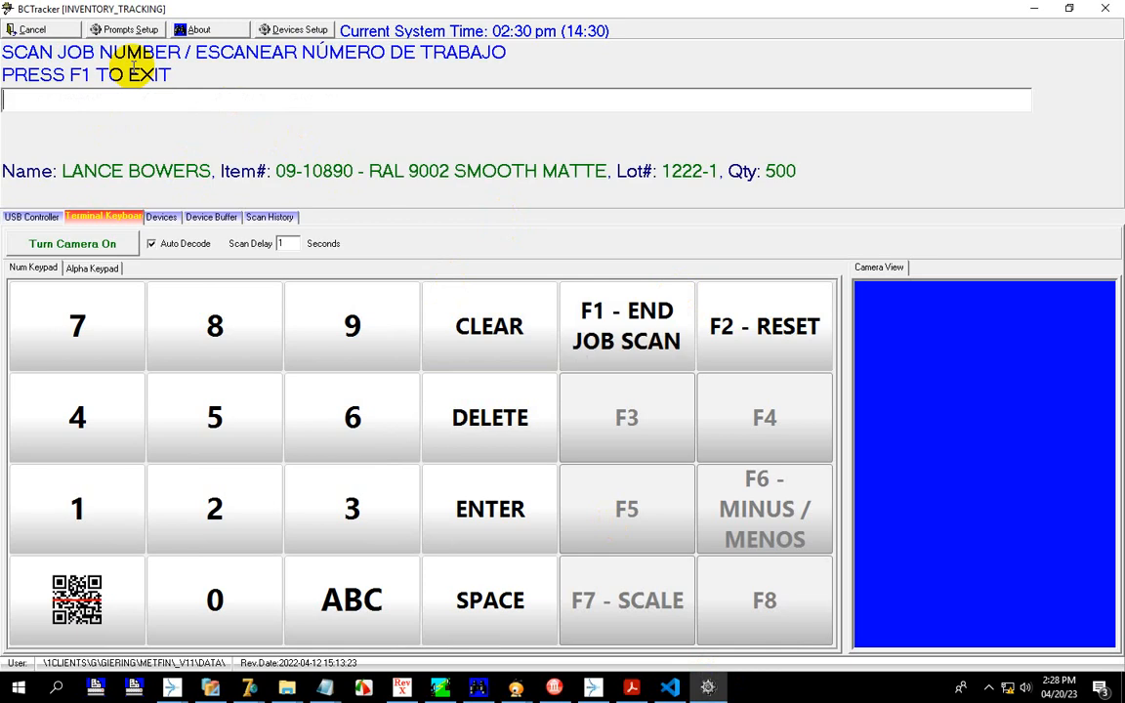
Step: Submit job number 99305 for the scanned lot and end the job scan
type("99305")
key("Return")
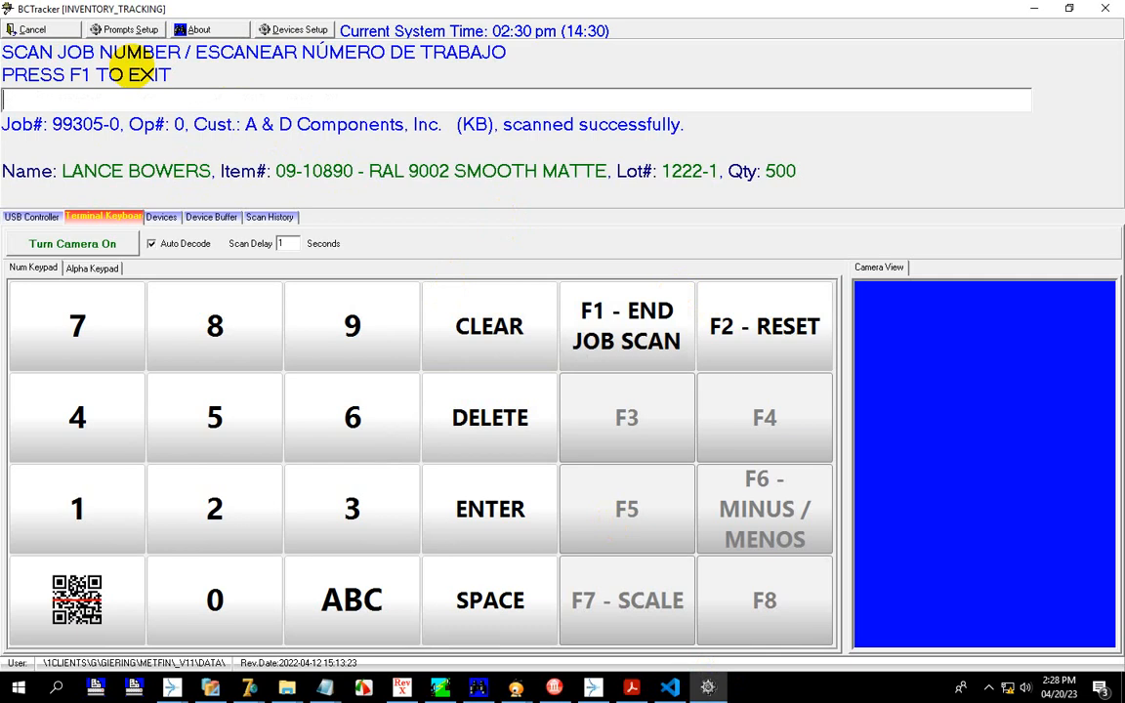
key("F1")
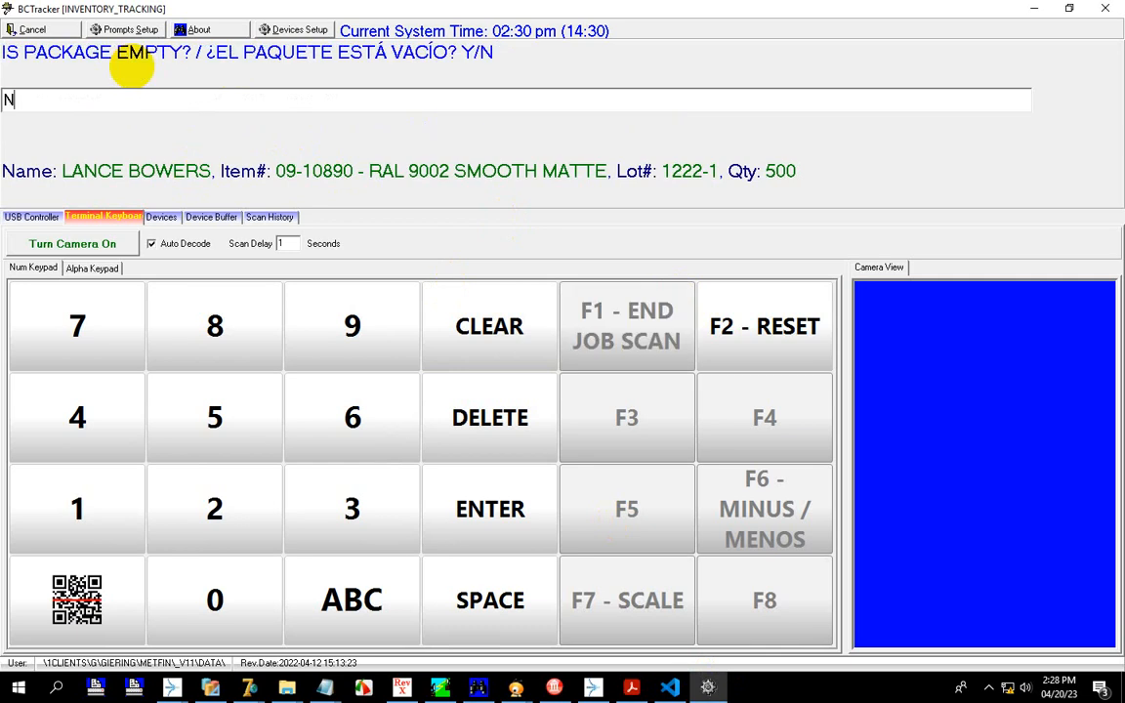
Step: Answer N to the empty-package question and submit a current quantity of 430 at location HAMDEN
type("N")
key("Return")
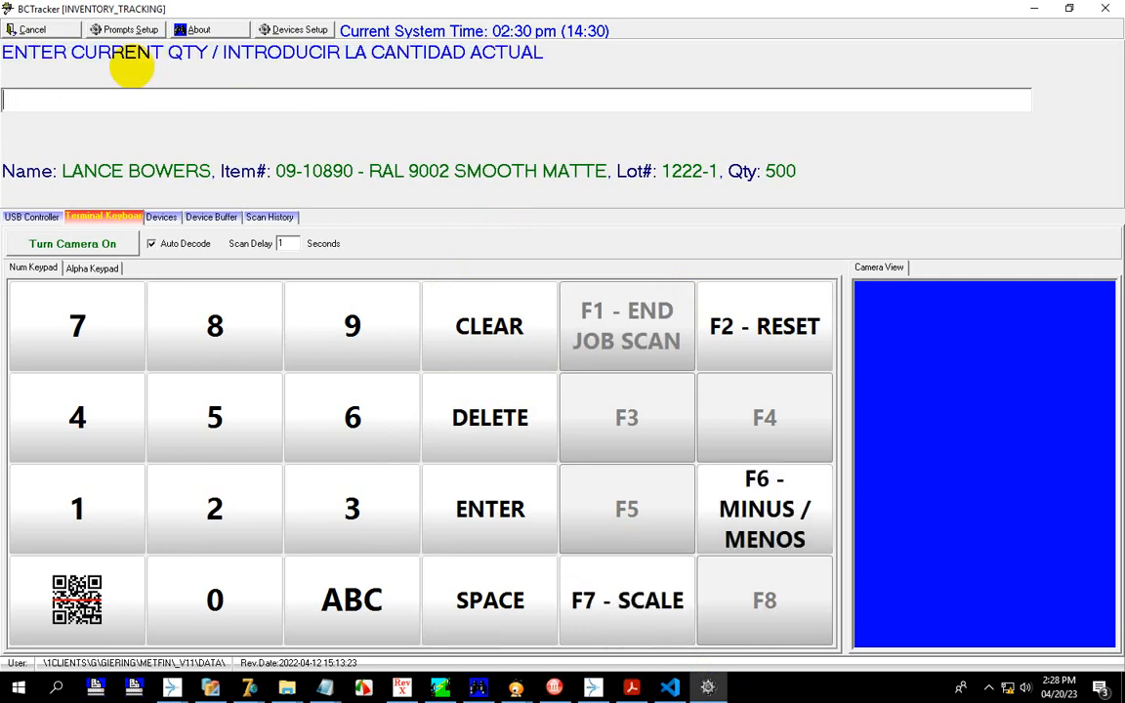
type("430")
key("Return")
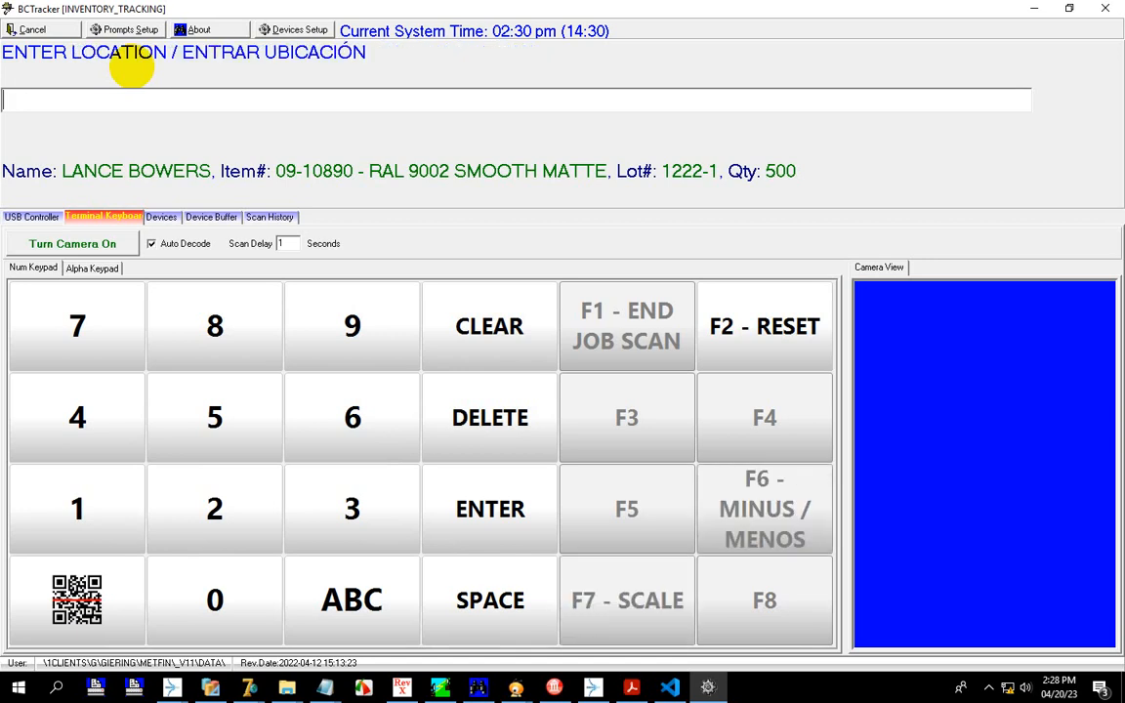
type("HAMDEN")
key("Return")
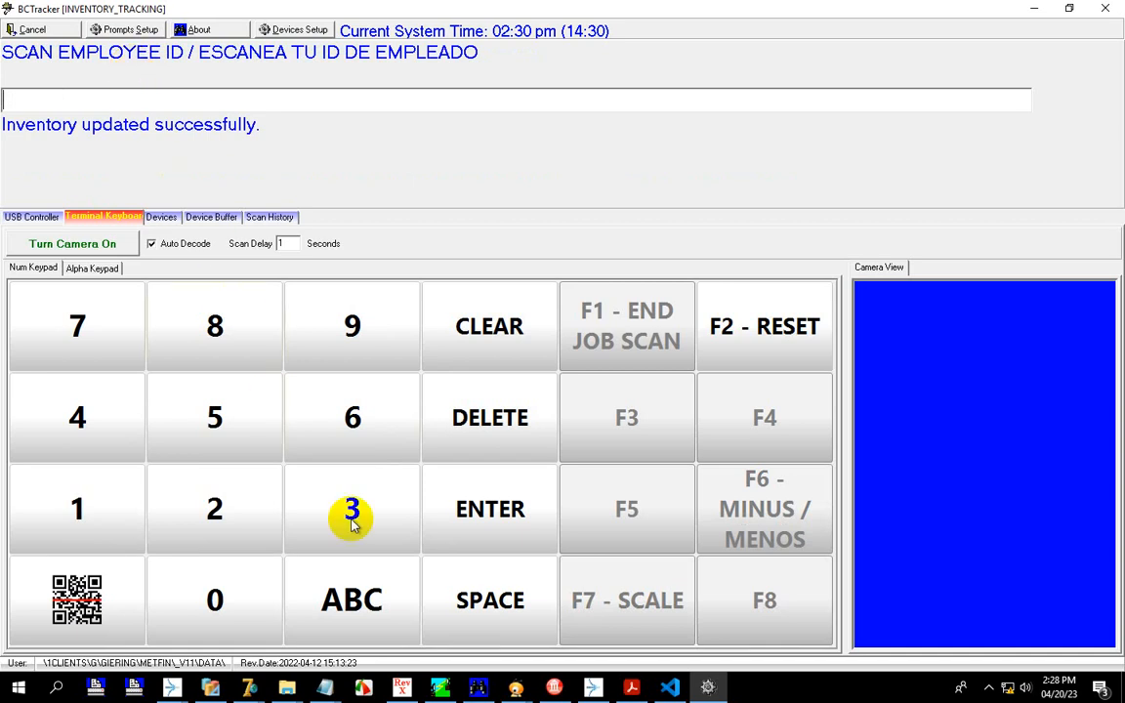
Step: Switch to IBMS-MetFin, return to the Inventory Scan Log, and refresh it to its last record
left_click(592, 688)
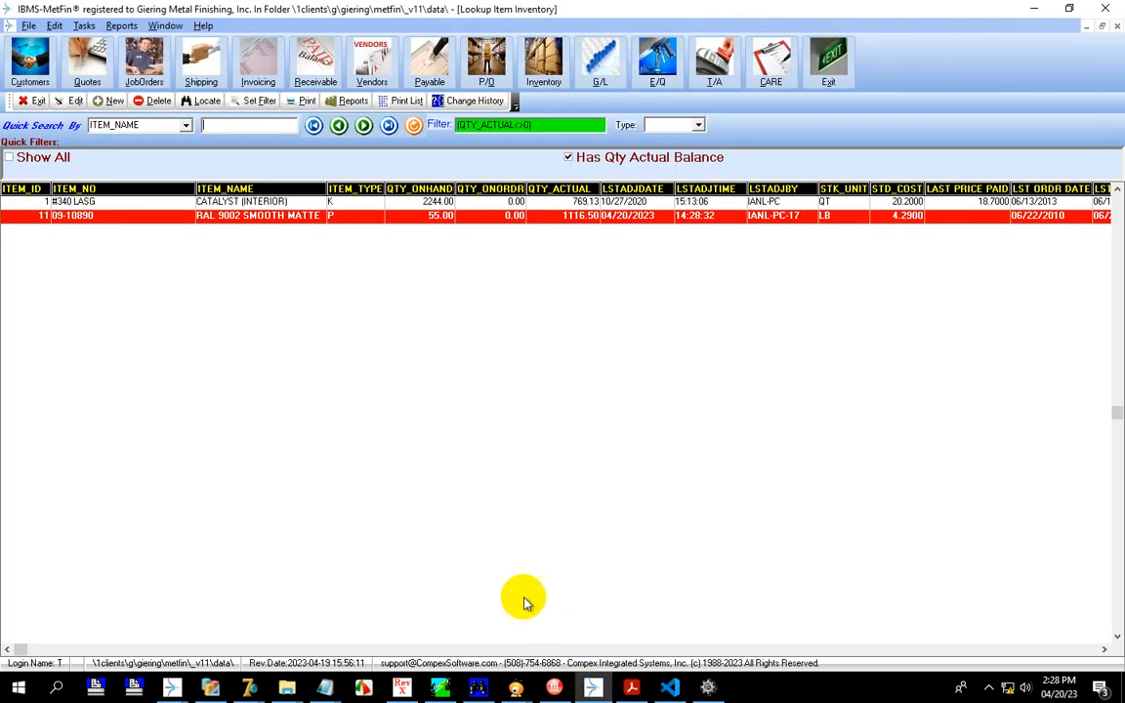
left_click(537, 69)
left_click(765, 337)
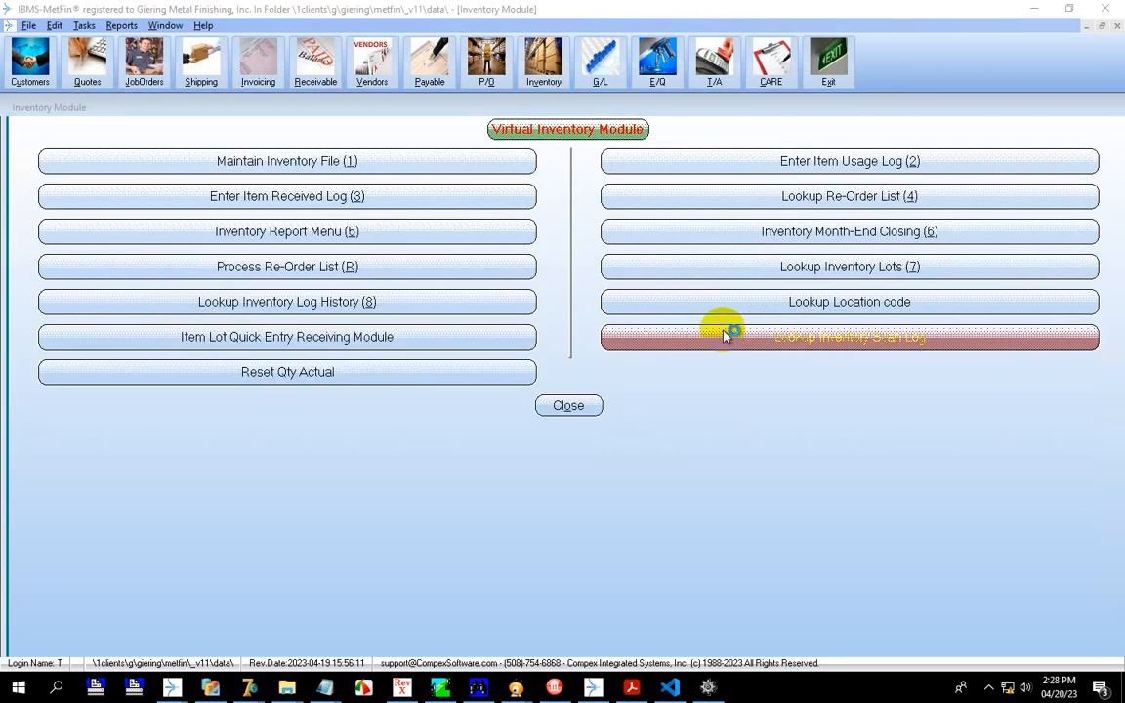
left_click(572, 410)
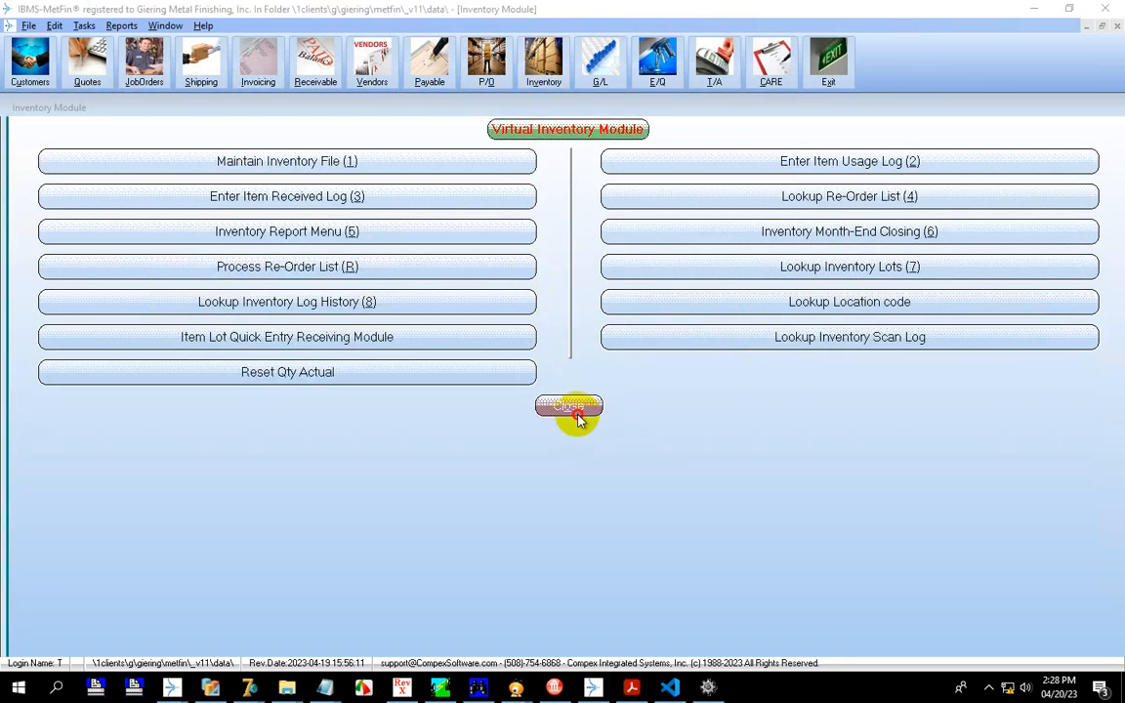
left_click(26, 100)
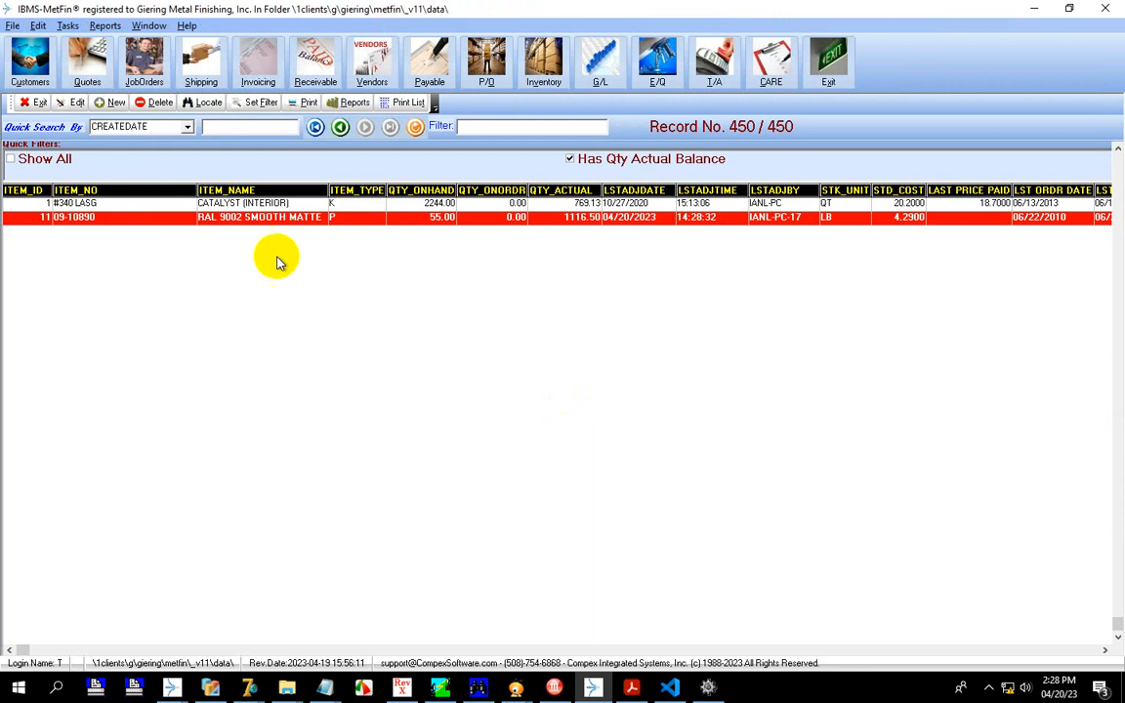
left_click(415, 128)
left_click(393, 129)
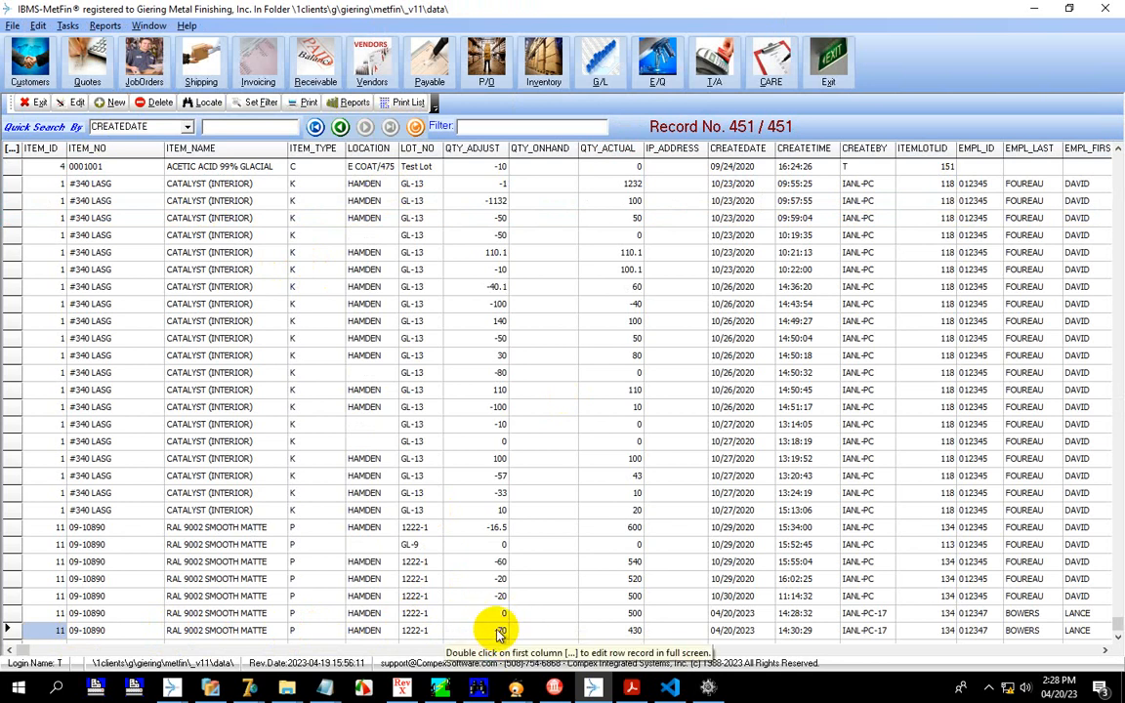
Step: Examine the newest scan log record's actual quantity, employee and scan ID fields
left_click(635, 630)
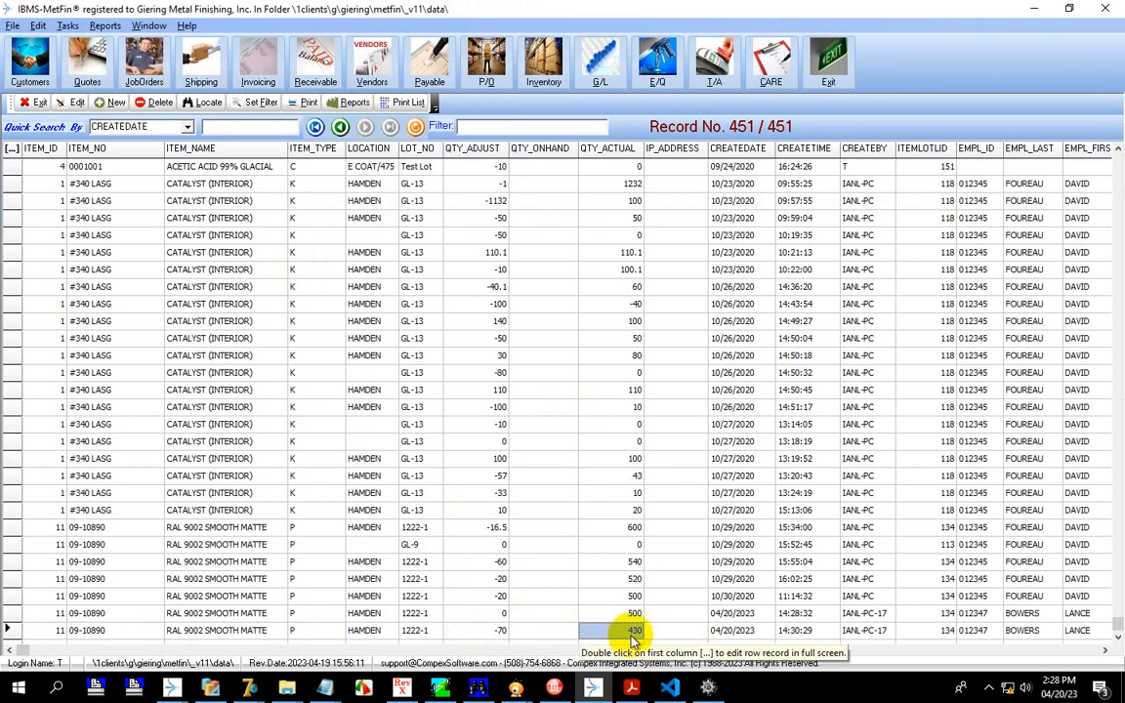
left_click(1055, 649)
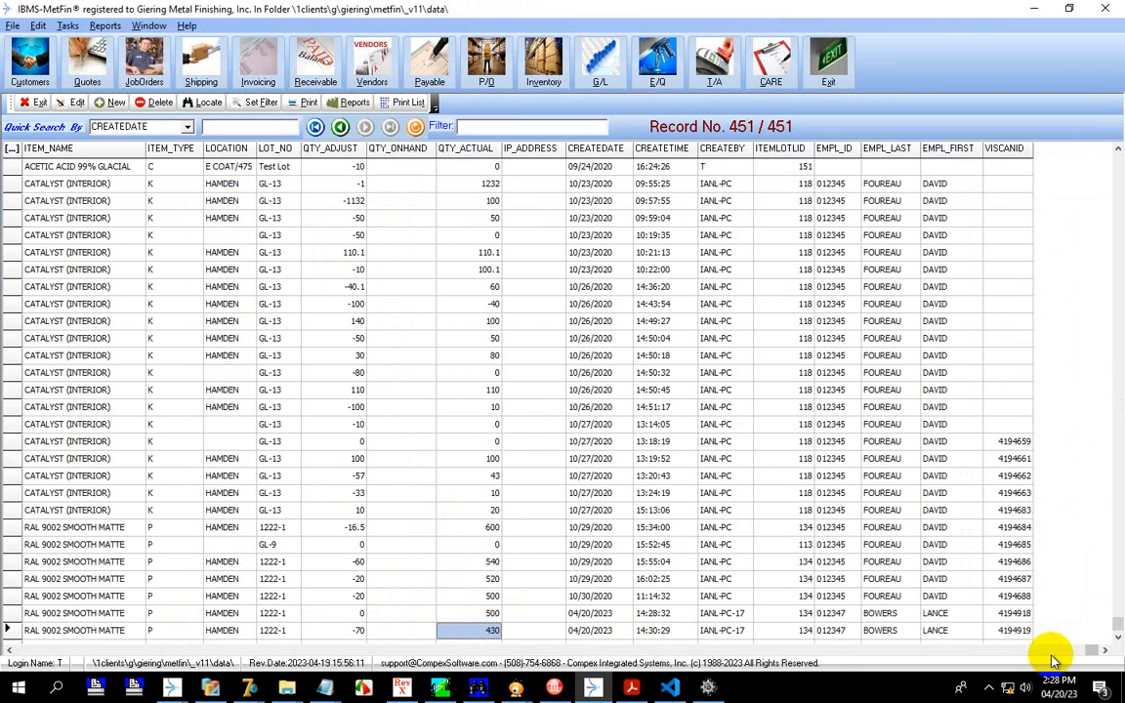
left_click(44, 648)
left_click(39, 648)
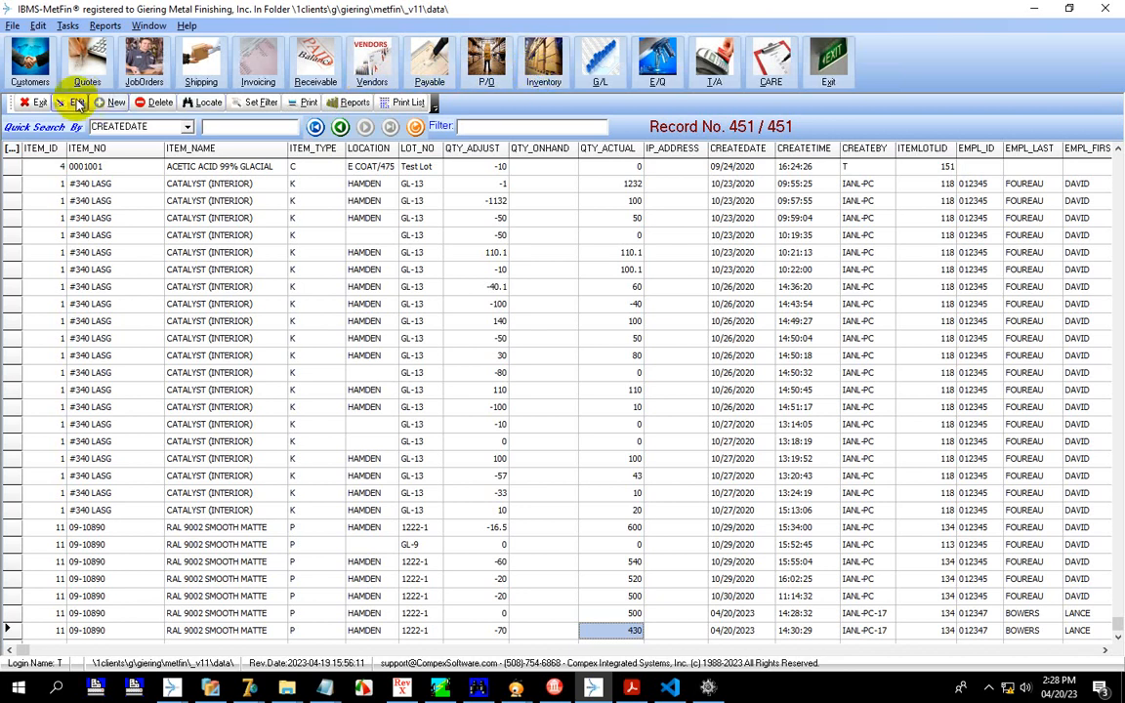
Step: Check item 09-10890's actual quantity in the inventory file, then open the item's lot records to check lot 1222-1
left_click(532, 67)
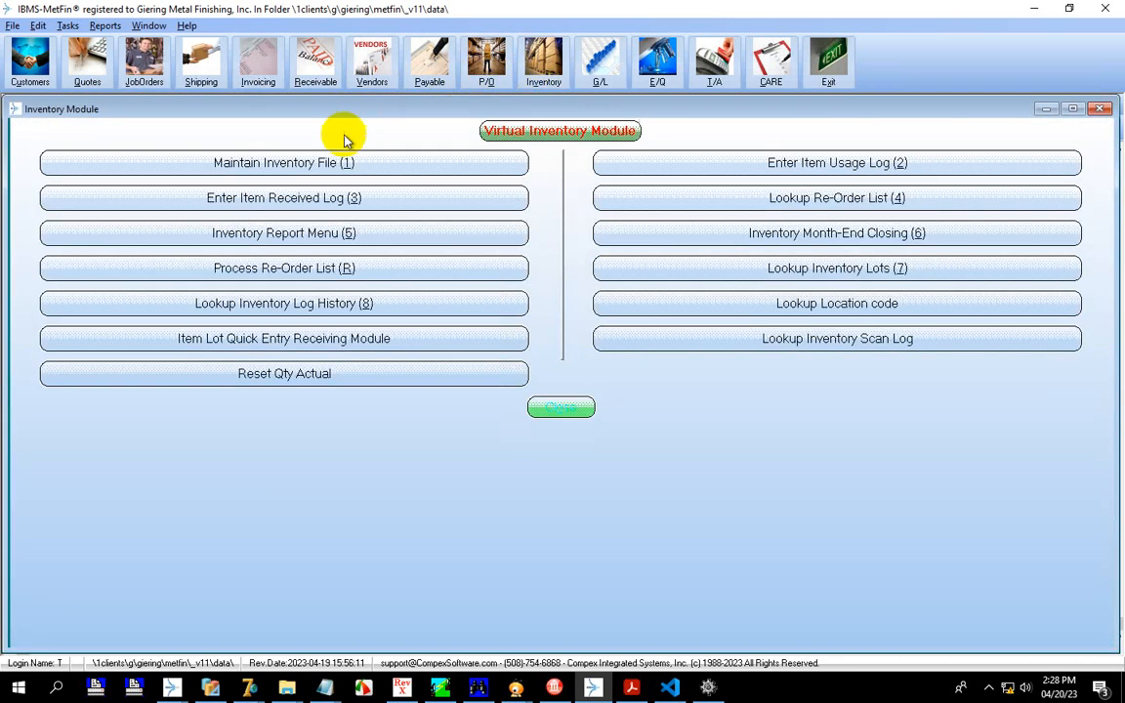
left_click(342, 157)
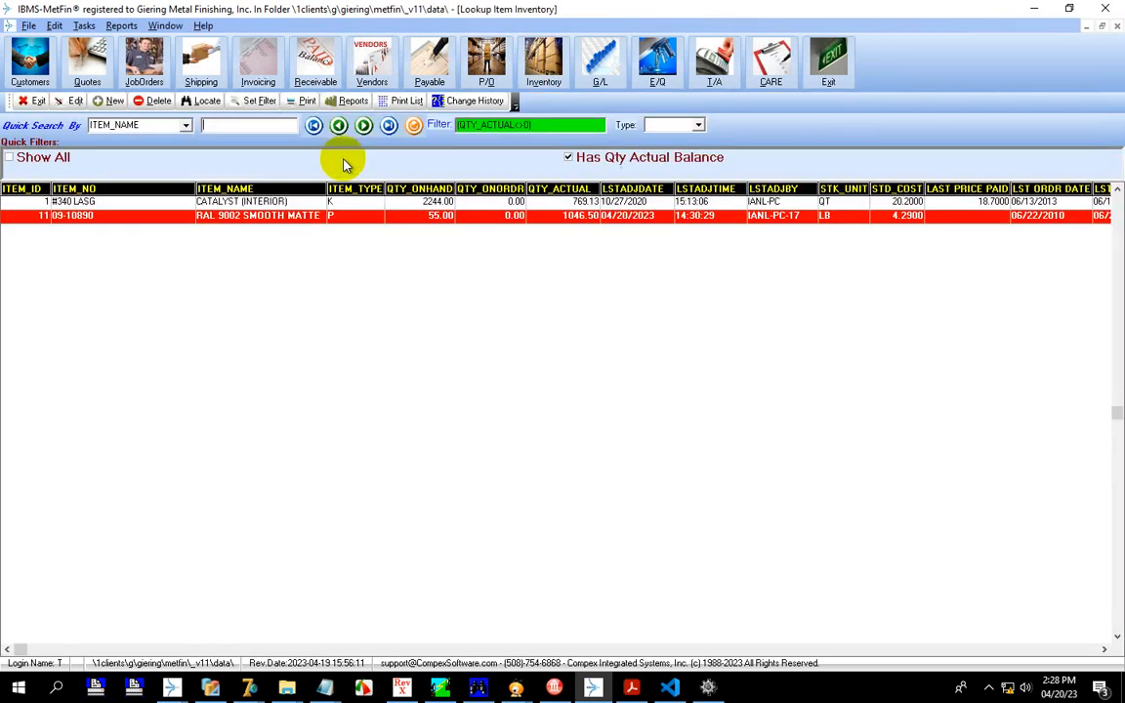
left_click(577, 217)
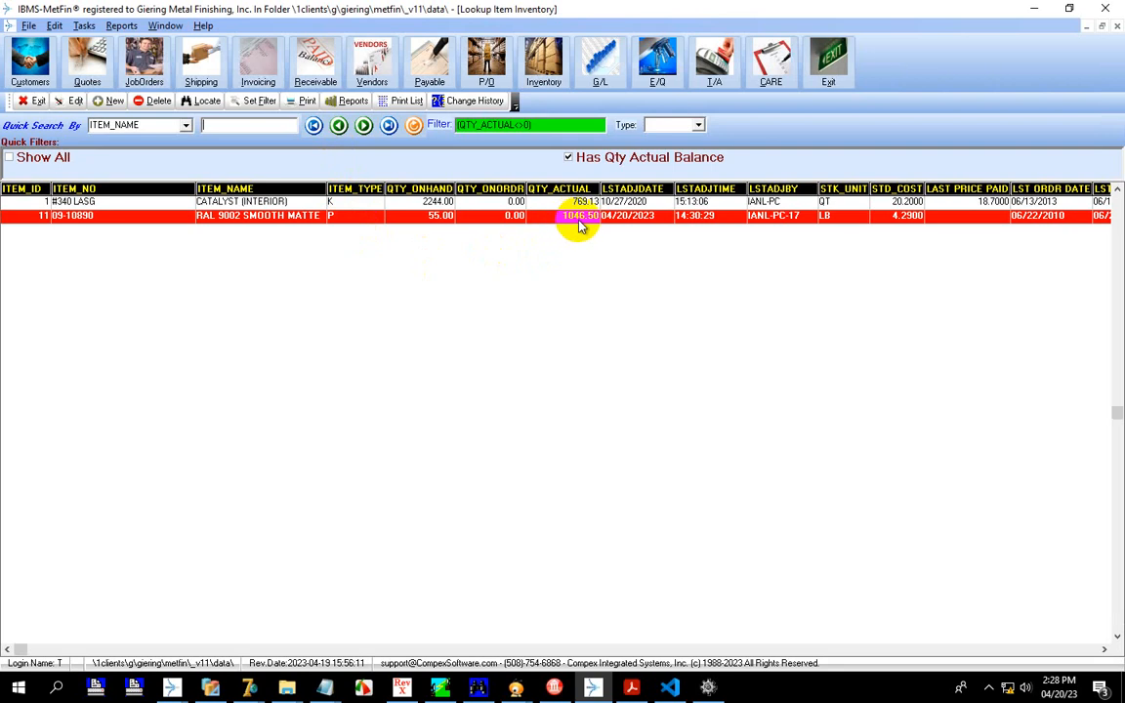
left_click(230, 216)
left_click(146, 216)
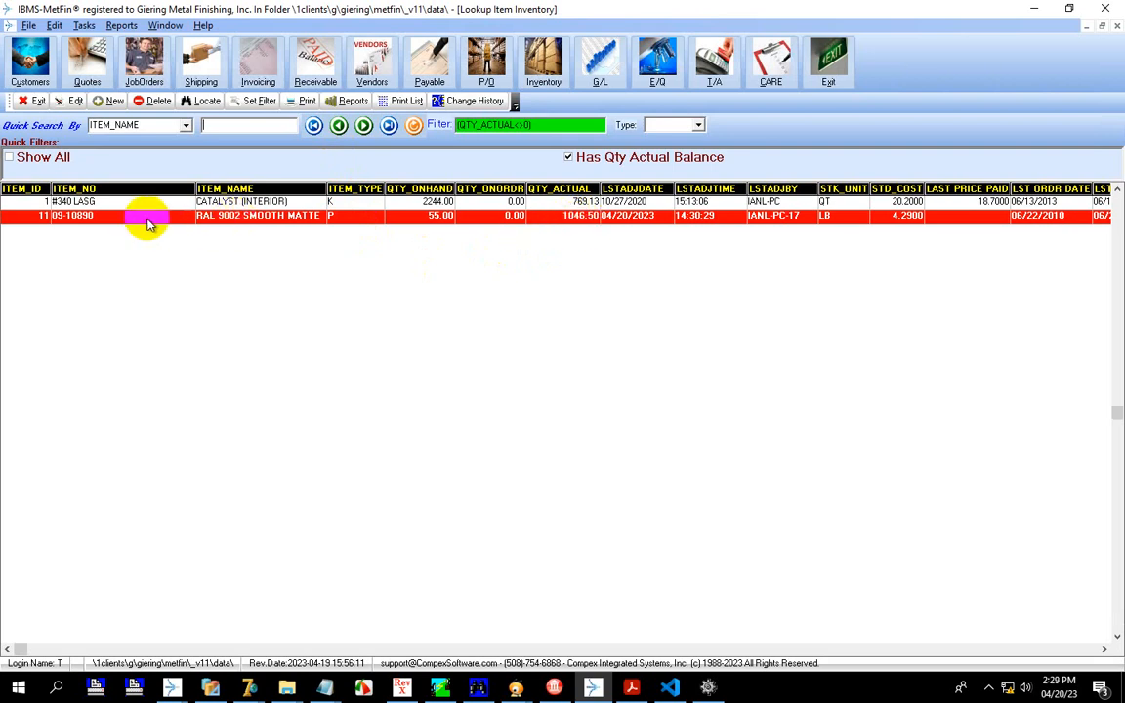
double_click(178, 216)
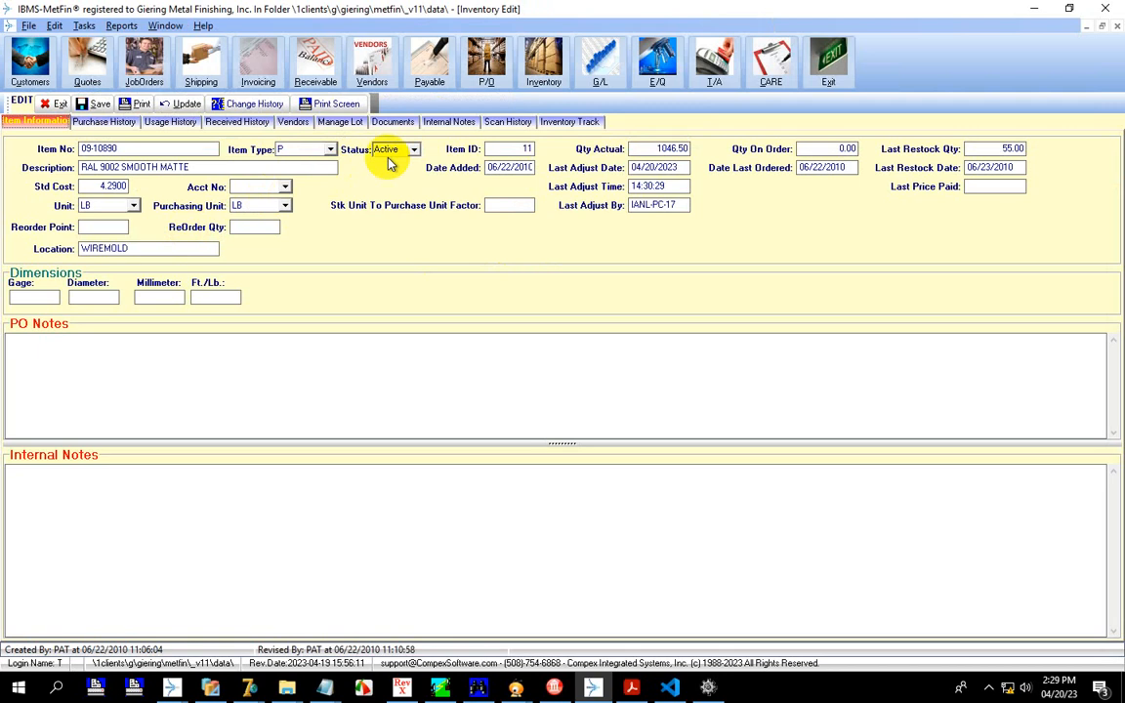
left_click(340, 122)
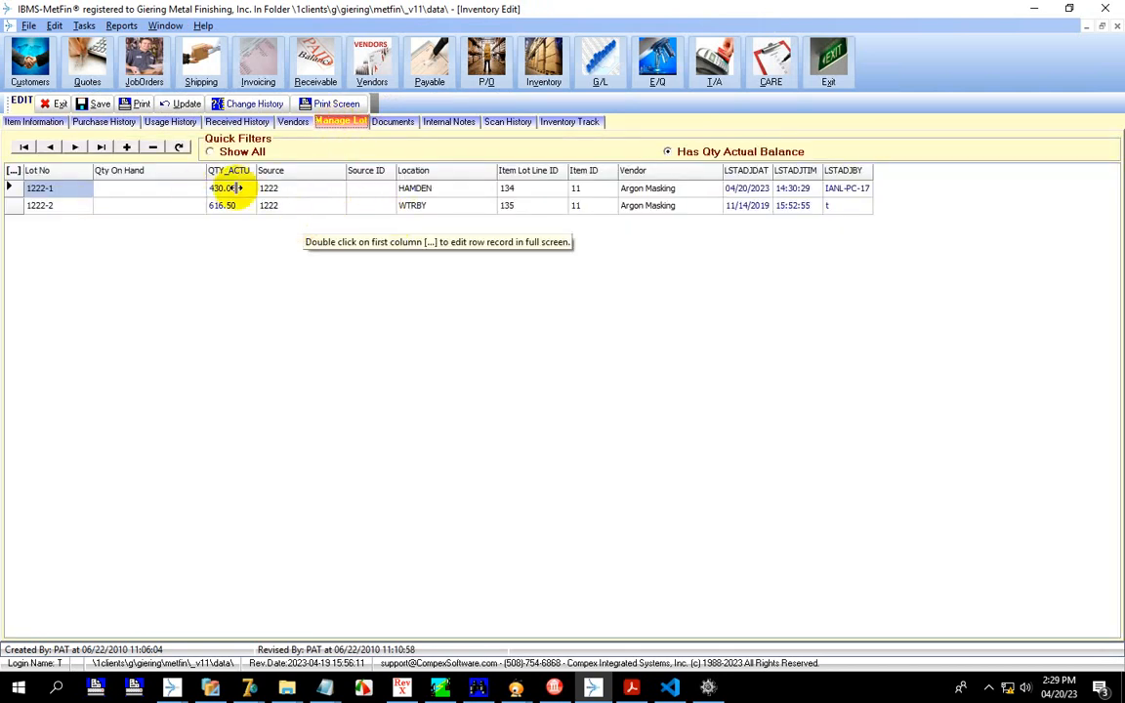
Step: Review item 09-10890's inventory tracking records by job, employee and lot, then close the item
left_click(561, 127)
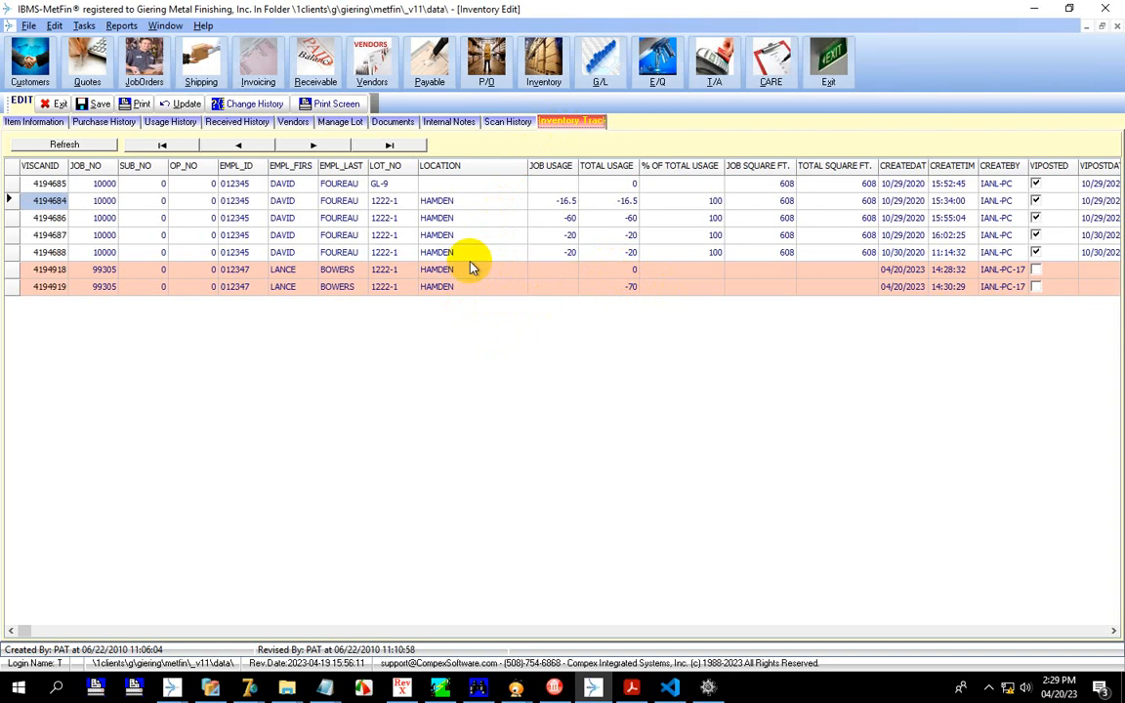
left_click(51, 103)
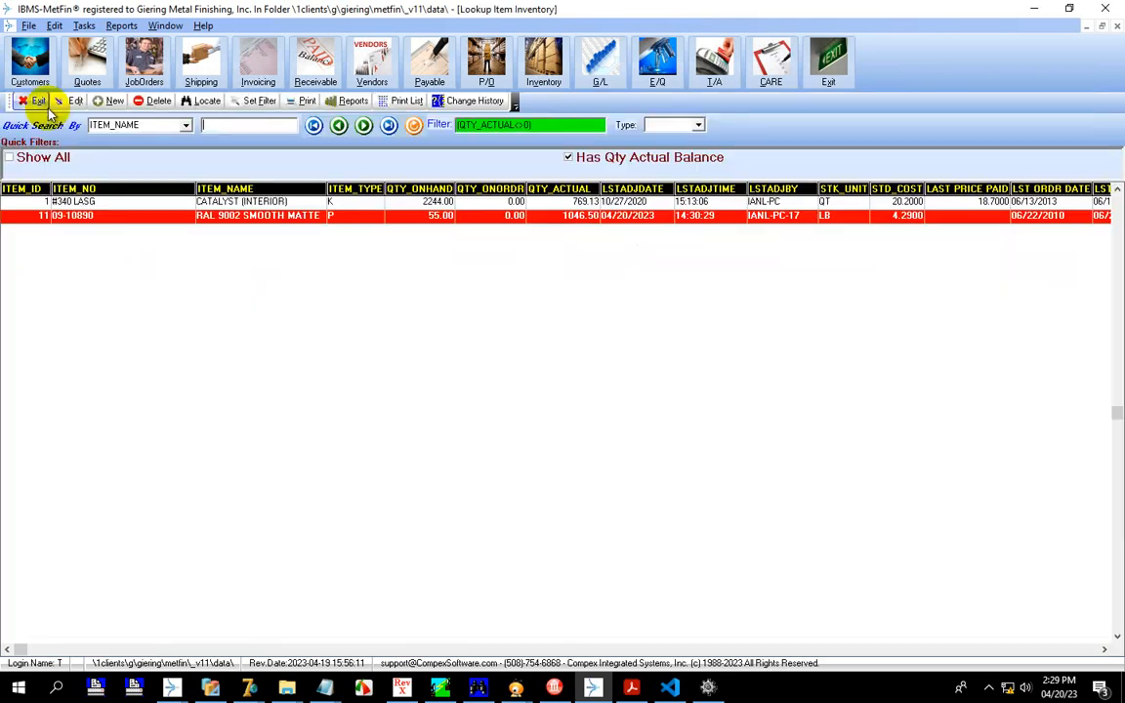
Step: Switch to BCTracker and submit the employee ID, inventory code ITEM_ID=11;ITEMLOTLID=134;LOT_NO=1222-1 and job number 99305, ending the job scan
left_click(705, 689)
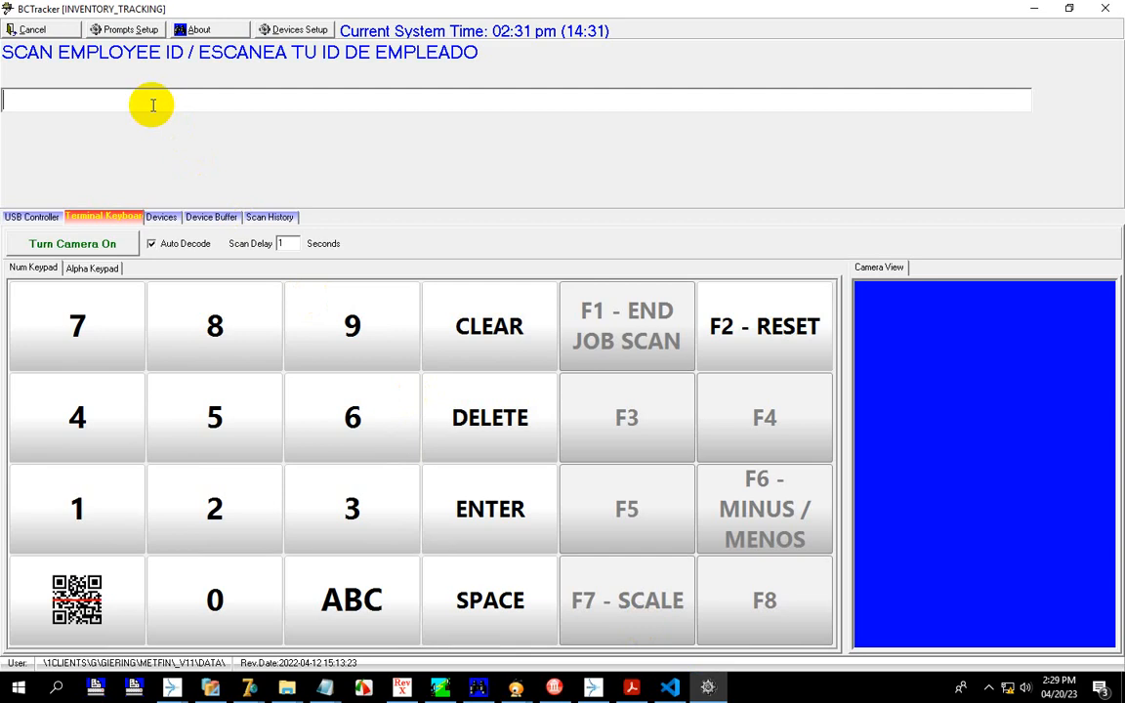
type("012347")
key("Return")
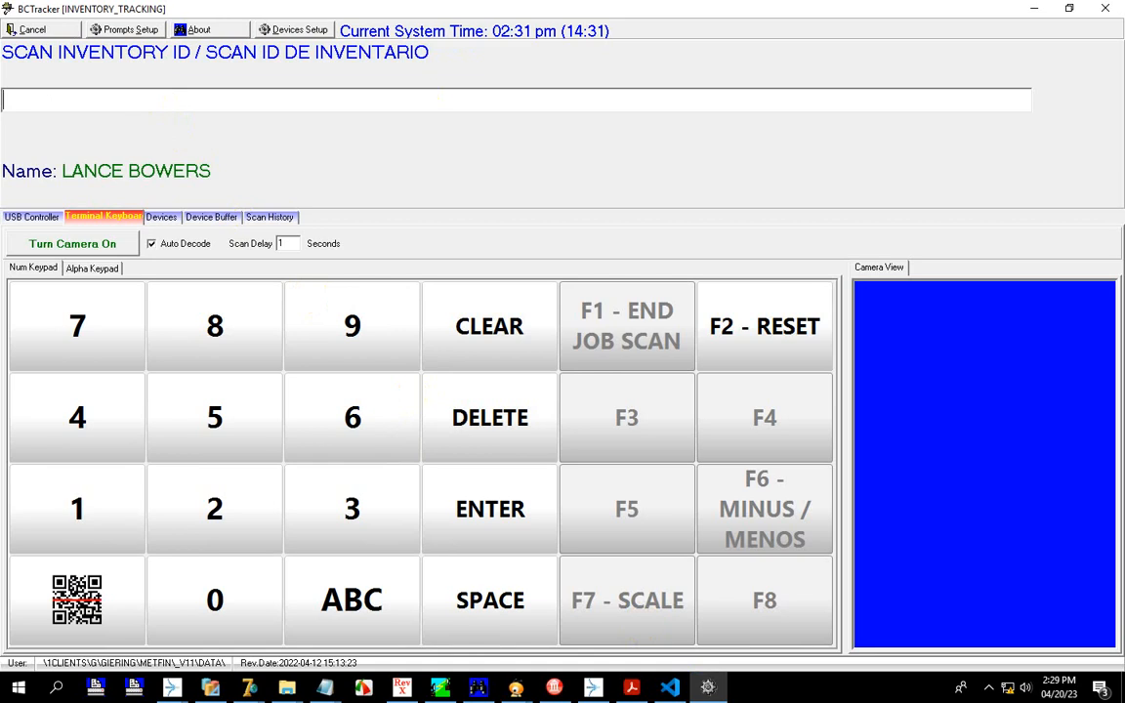
key("alt+Tab")
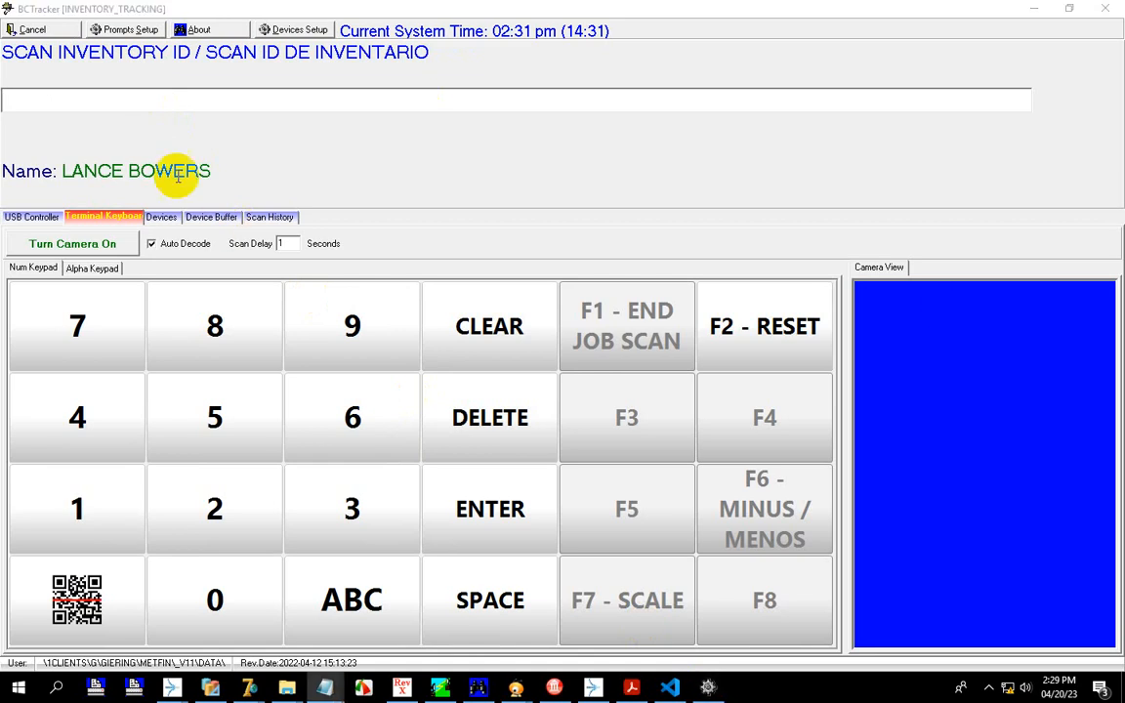
left_click(91, 102)
type("ITEM_ID=11;ITEMLOTID=134;LOT_NO=1222-1")
key("Return")
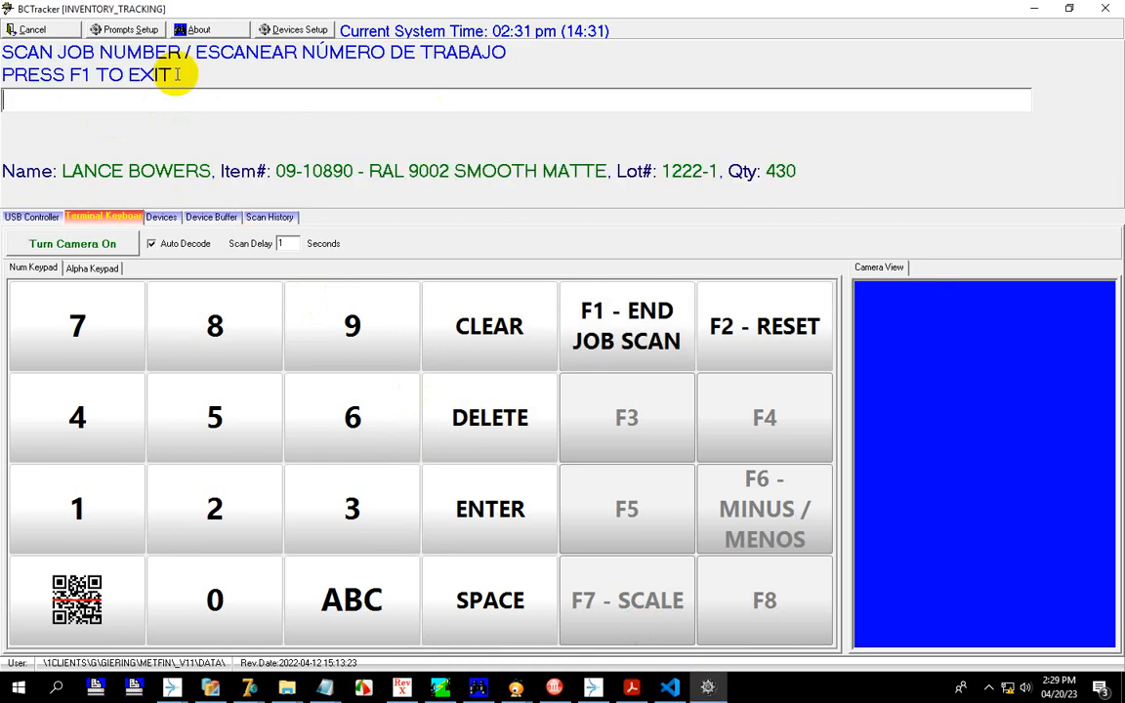
type("99305")
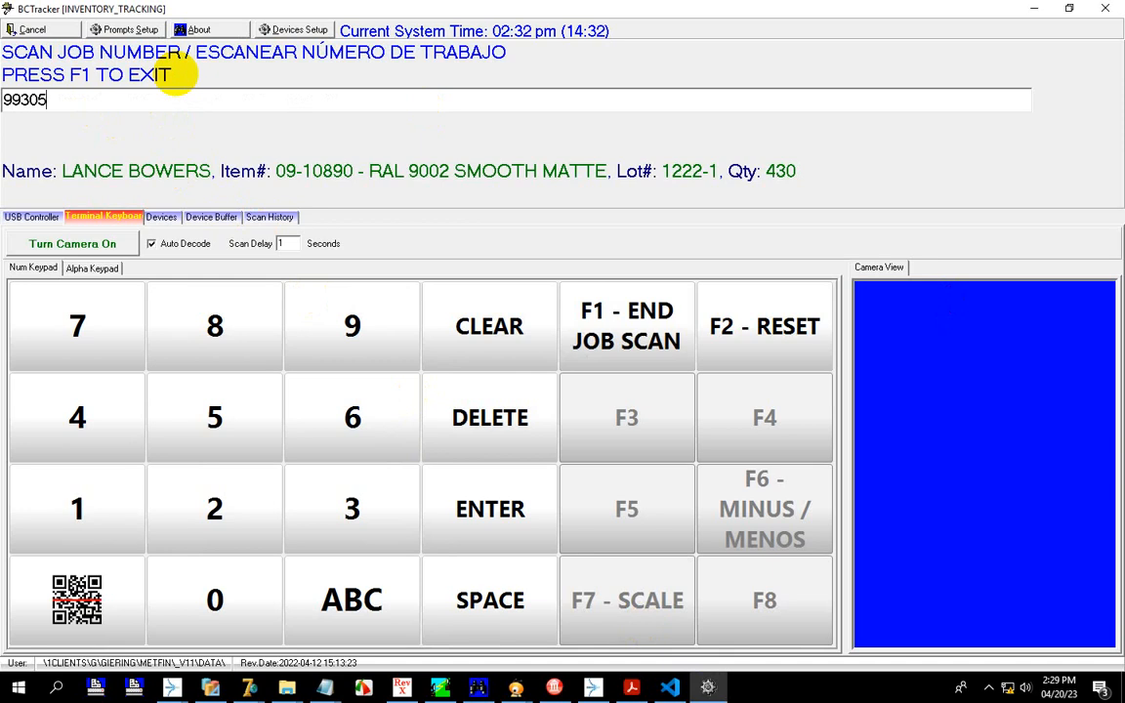
key("Return")
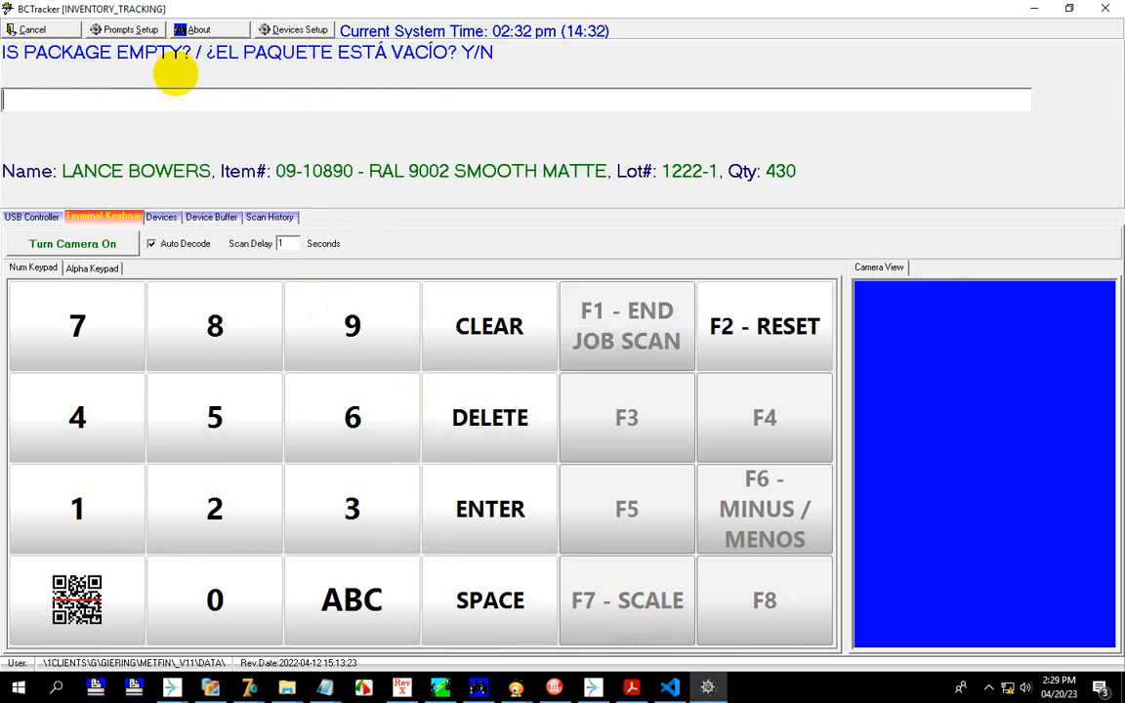
Step: Answer N to the empty-package question and subtract 30 from the lot's quantity at location HAMDEN
key("Return")
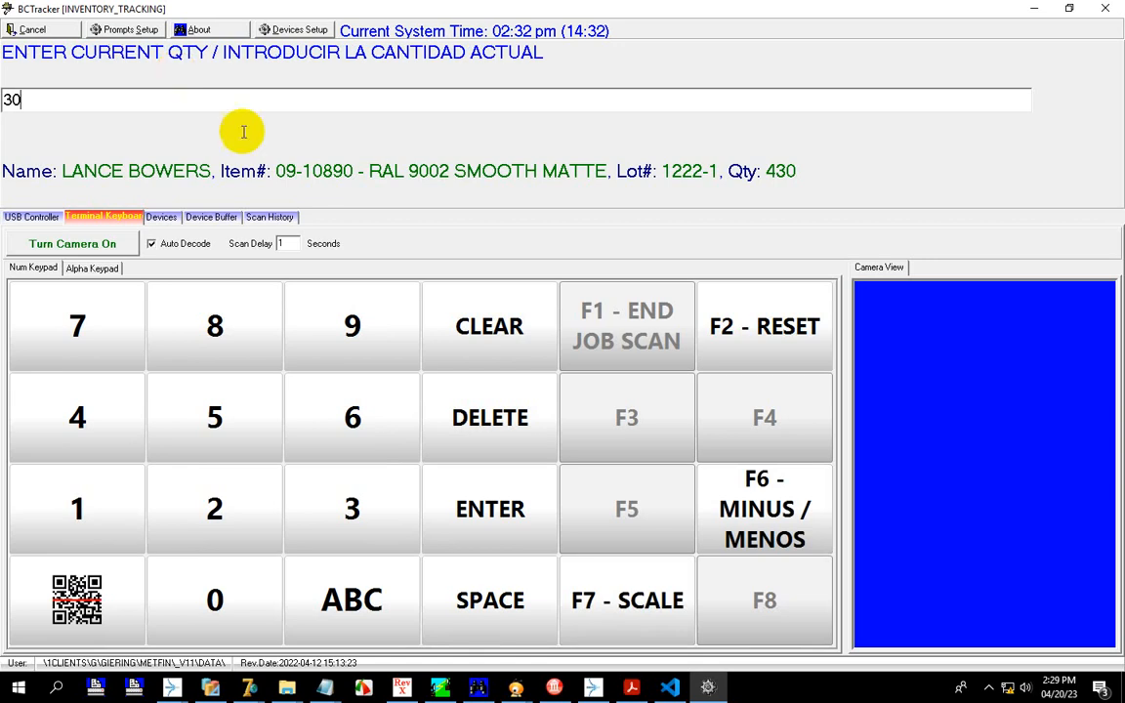
left_click(760, 502)
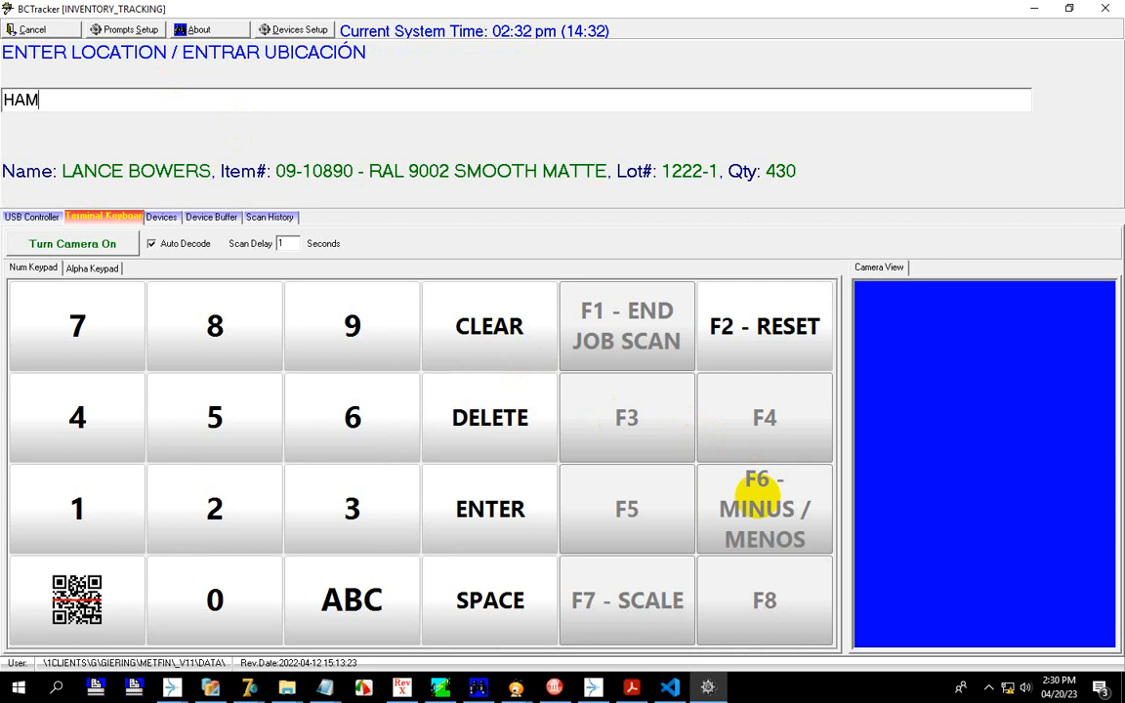
key("Return")
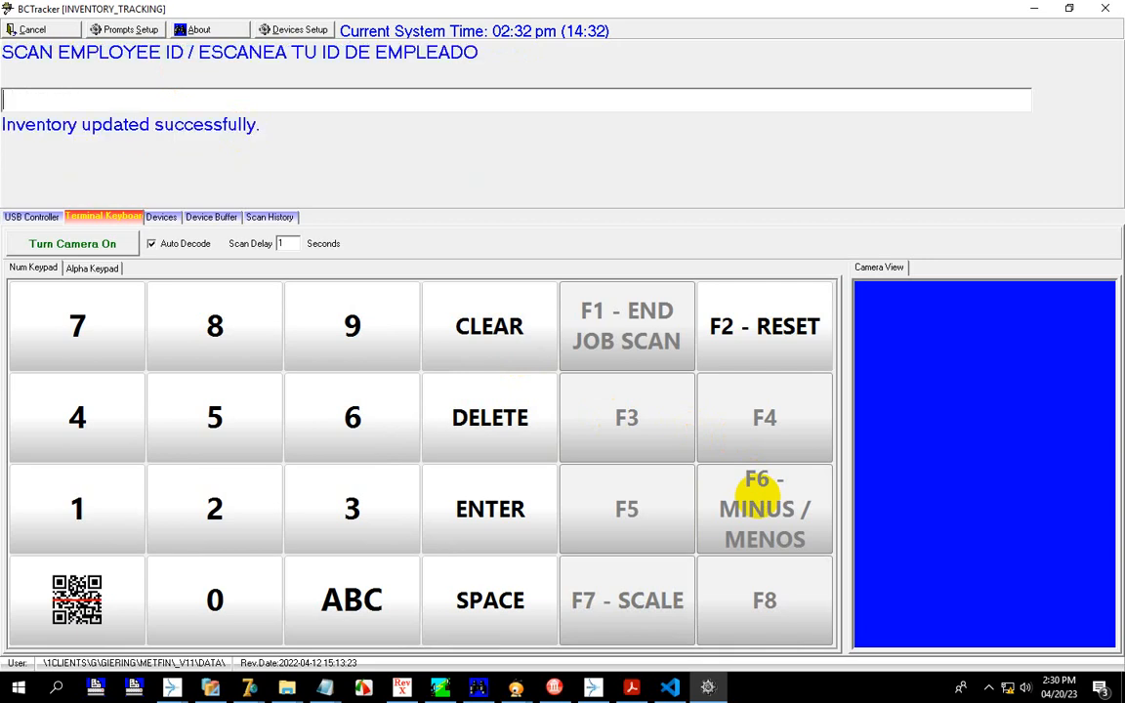
Step: Switch to IBMS-MetFin, return to the Inventory Scan Log, and go to its newest record to check the quantity adjustment
left_click(597, 689)
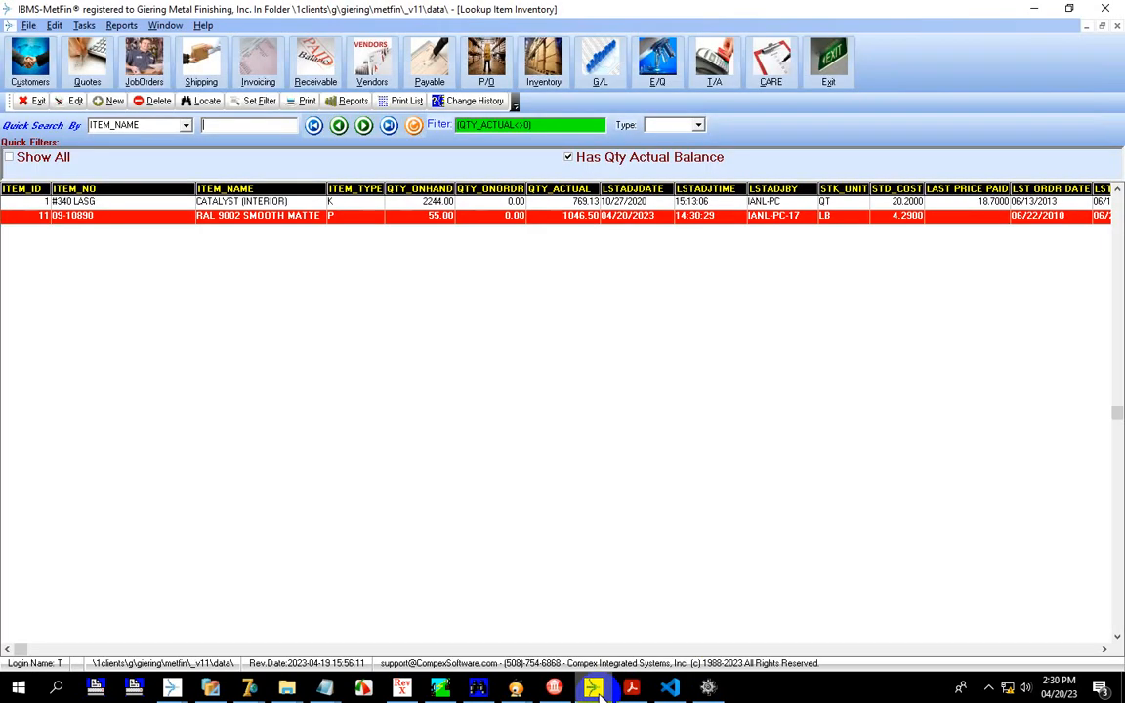
left_click(37, 101)
left_click(571, 412)
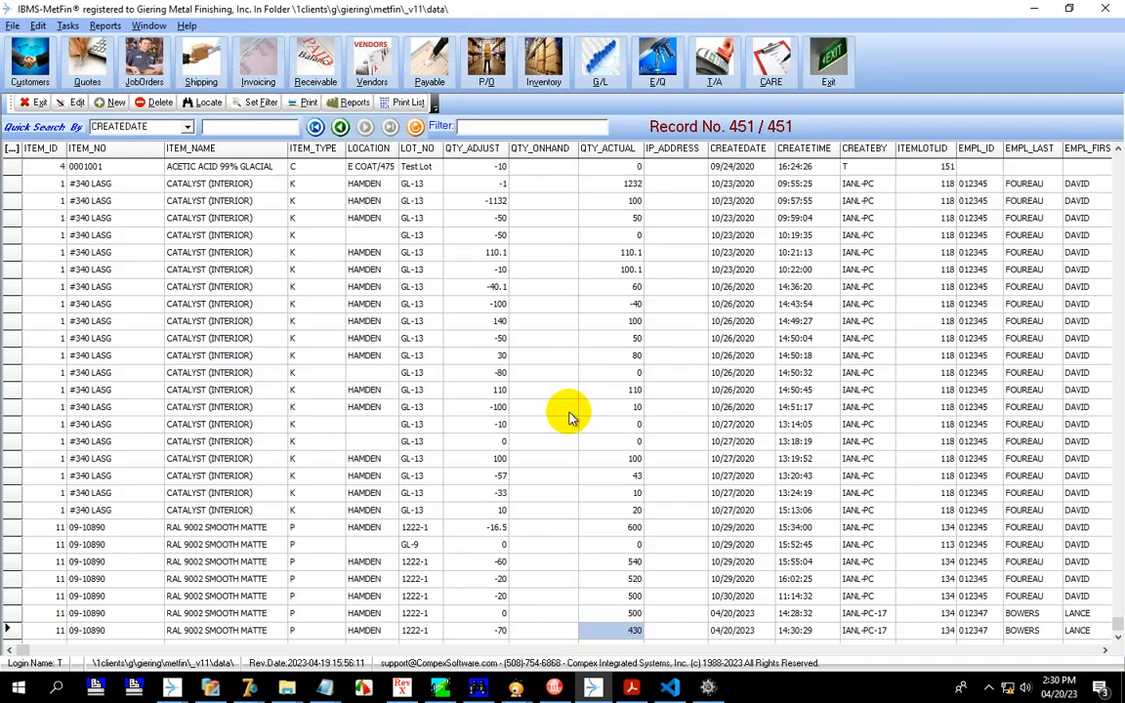
left_click(389, 127)
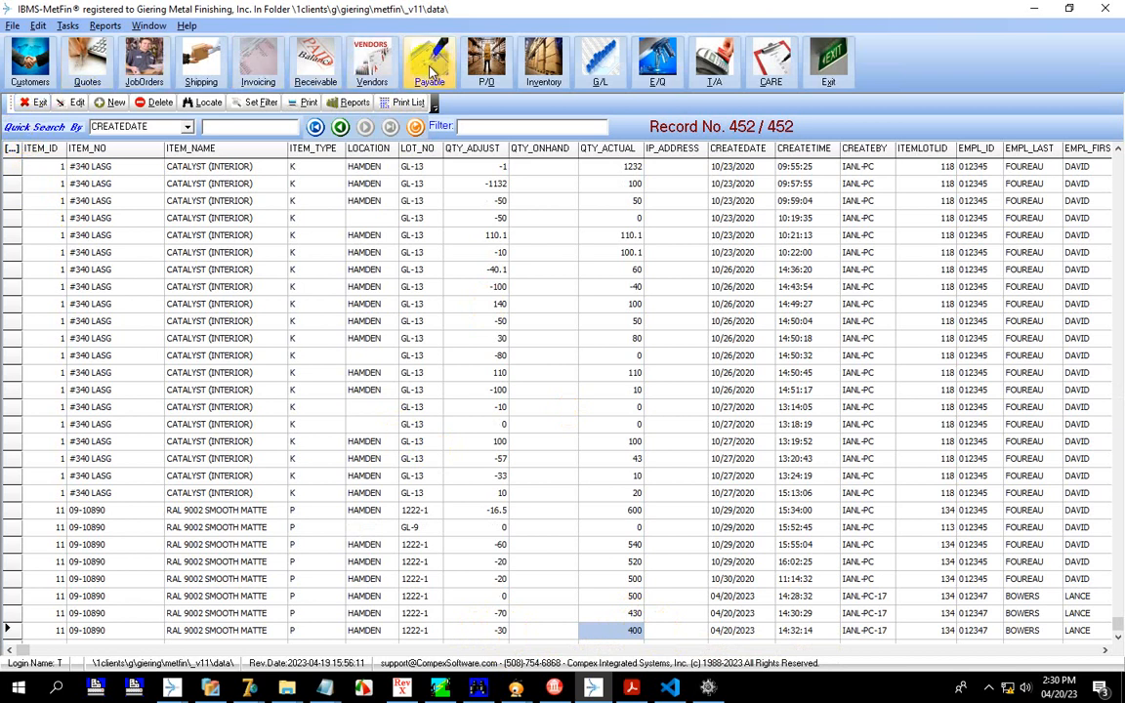
Step: Check item 09-10890's actual quantity in the inventory file and lot 1222-1's quantity in its lot records, then close the item
left_click(538, 75)
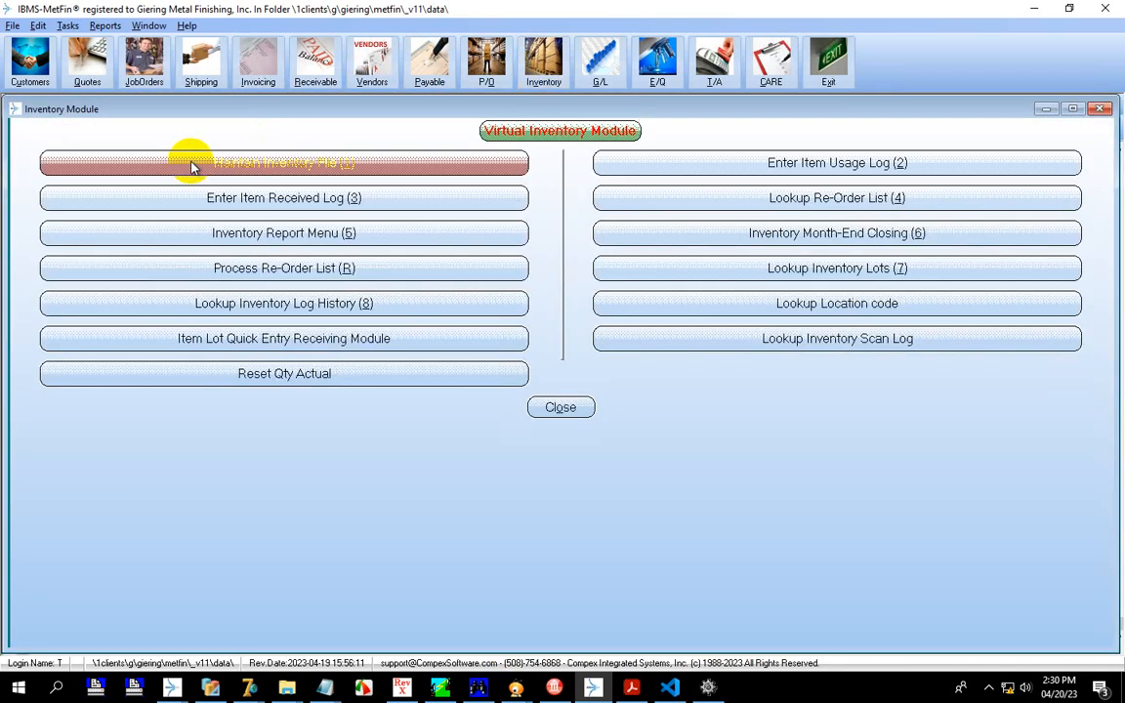
left_click(190, 164)
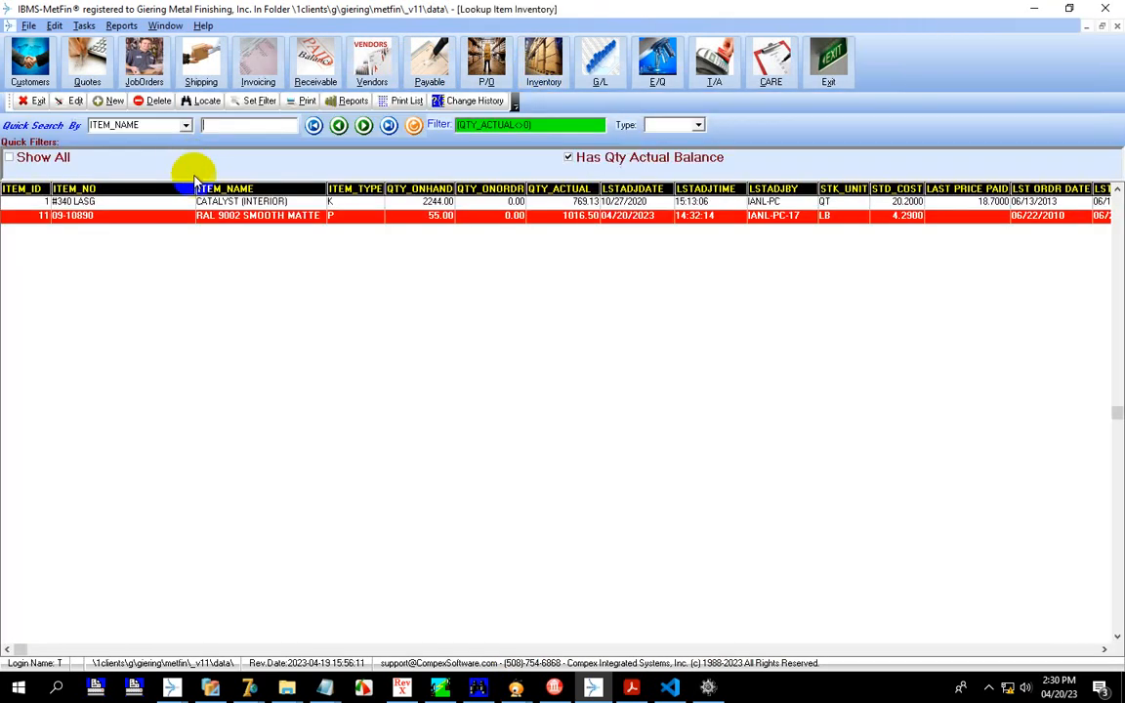
left_click(576, 218)
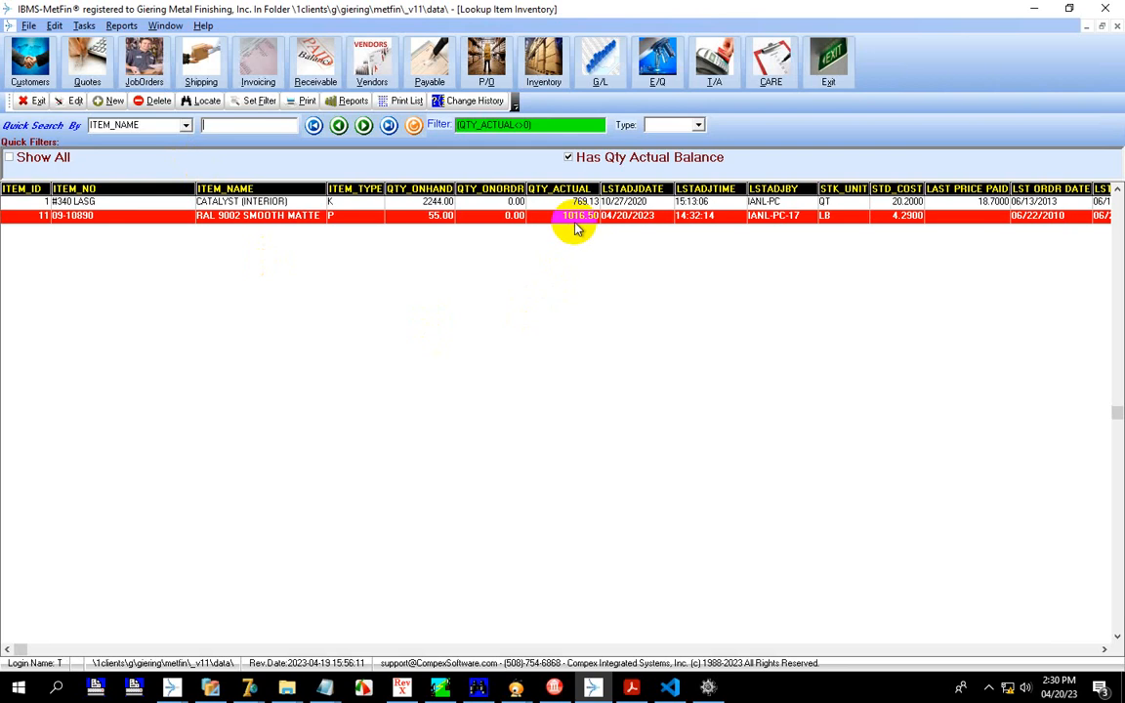
double_click(314, 216)
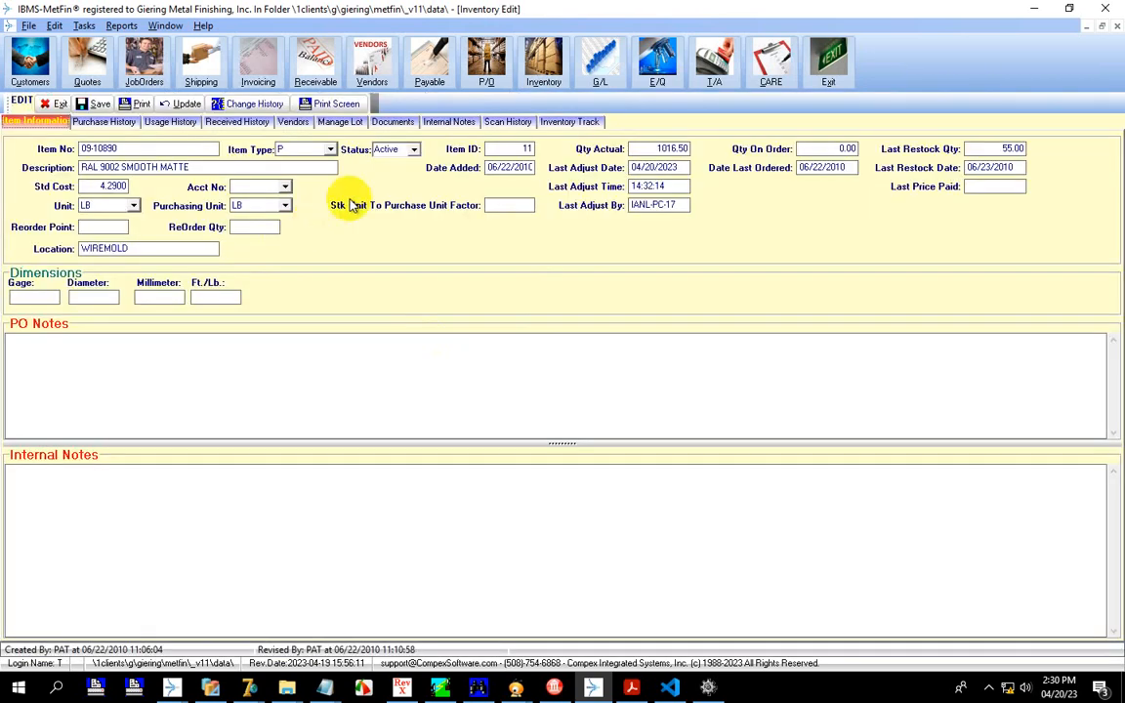
left_click(361, 125)
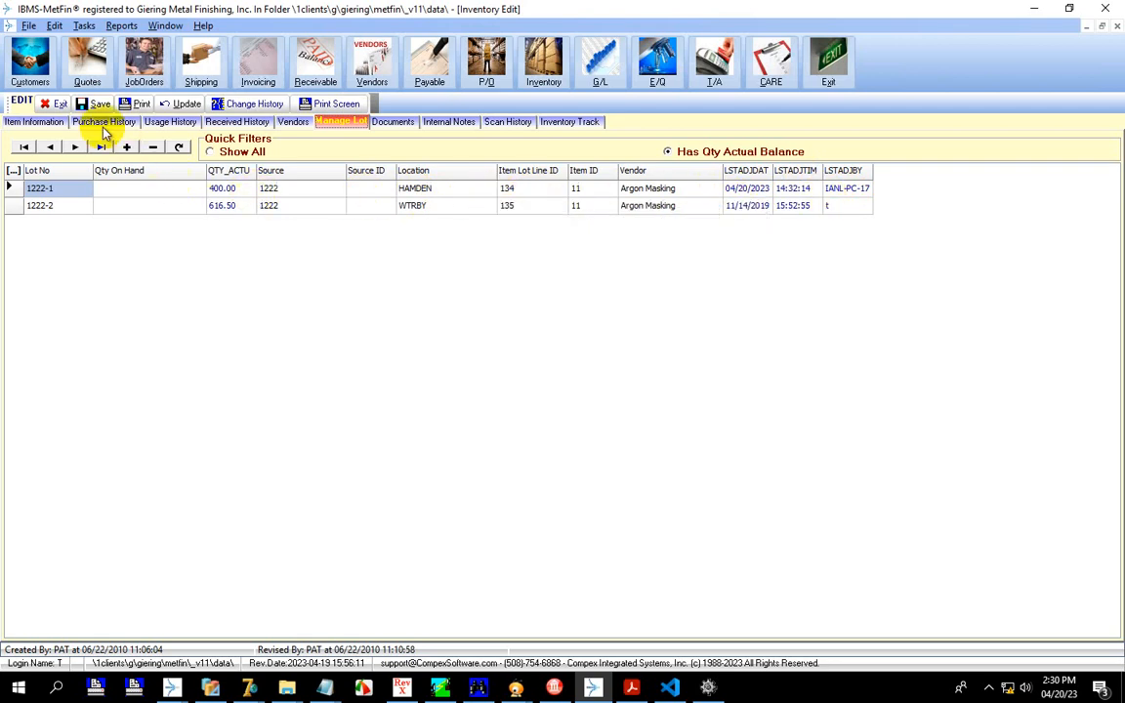
left_click(54, 103)
Step: Switch to BCTracker and submit the employee ID, inventory code ITEM_ID=11;ITEMLOTLID=134;LOT_NO=1222-1 and job number 99305
left_click(710, 686)
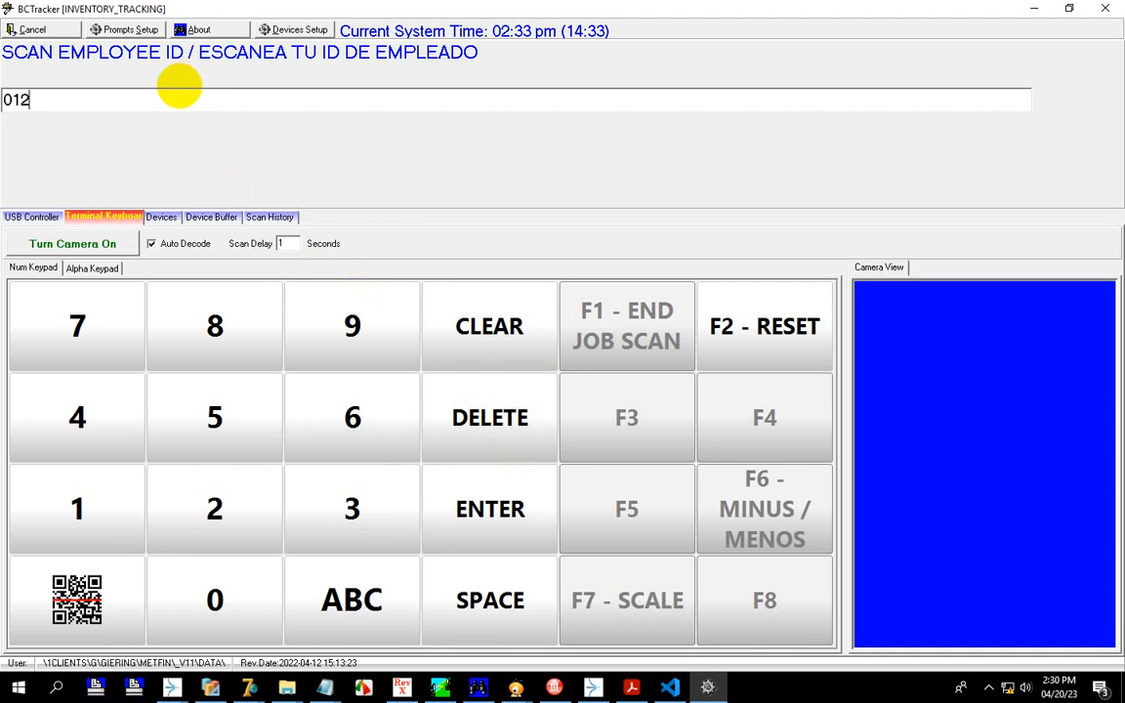
type("012347")
key("Return")
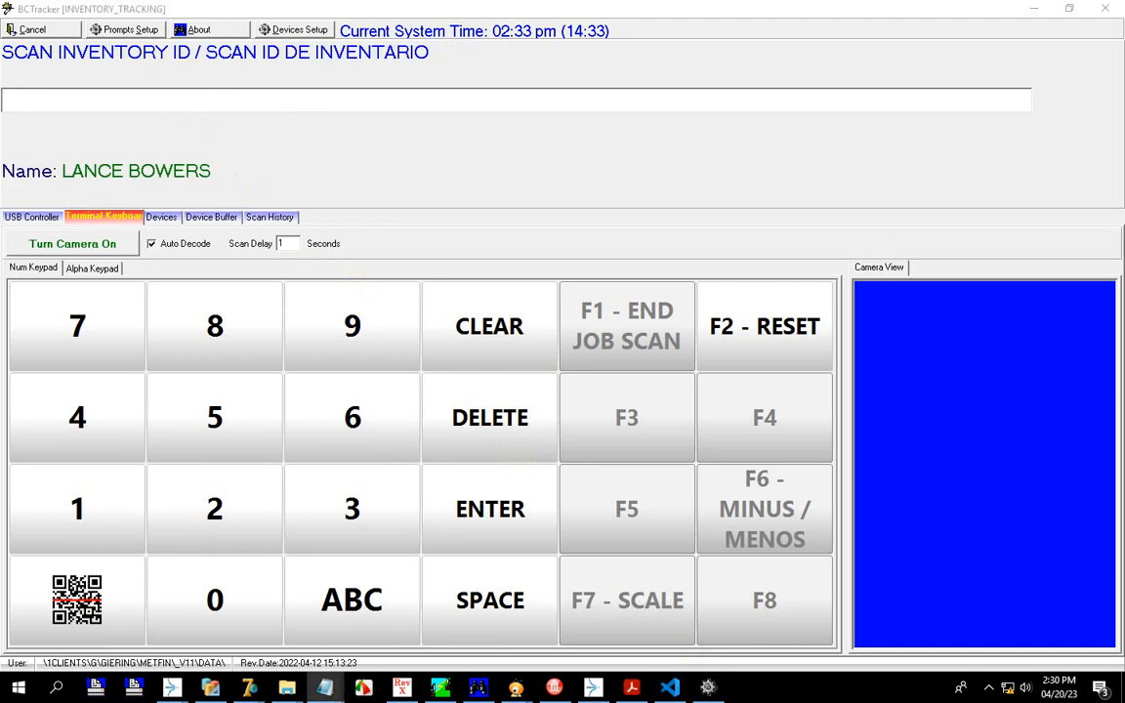
left_click(150, 106)
type("ITEM_ID=11;ITEMLOTLID=134;LOT_NO=1222-1")
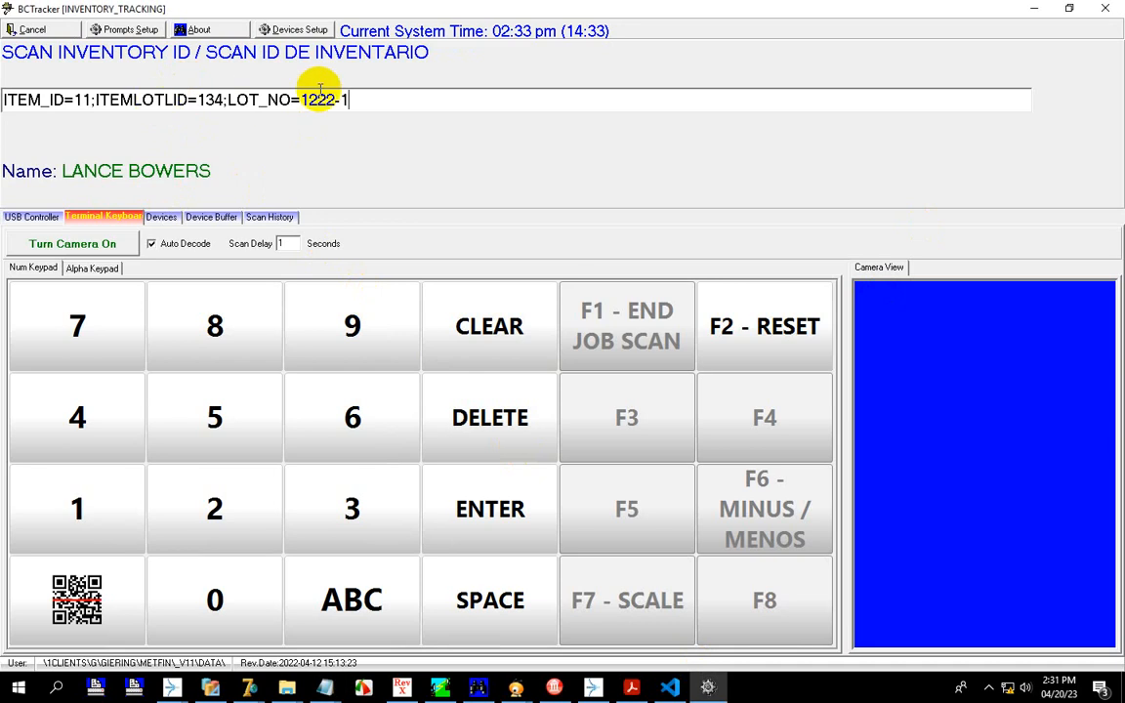
key("Return")
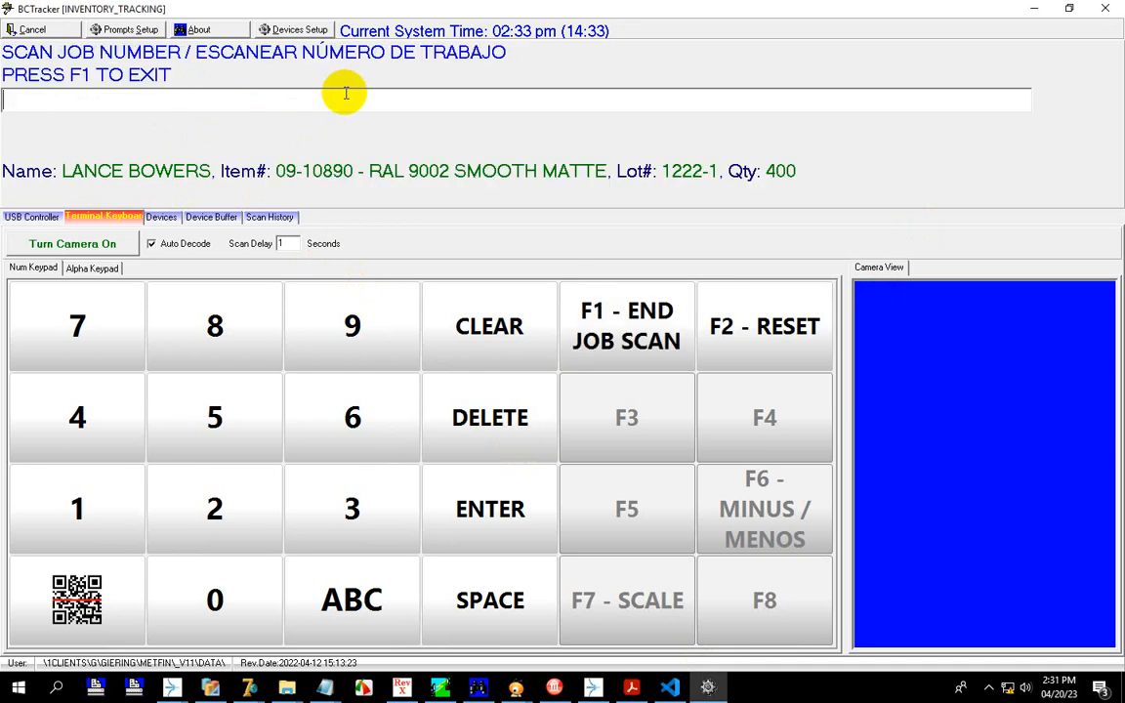
key("Return")
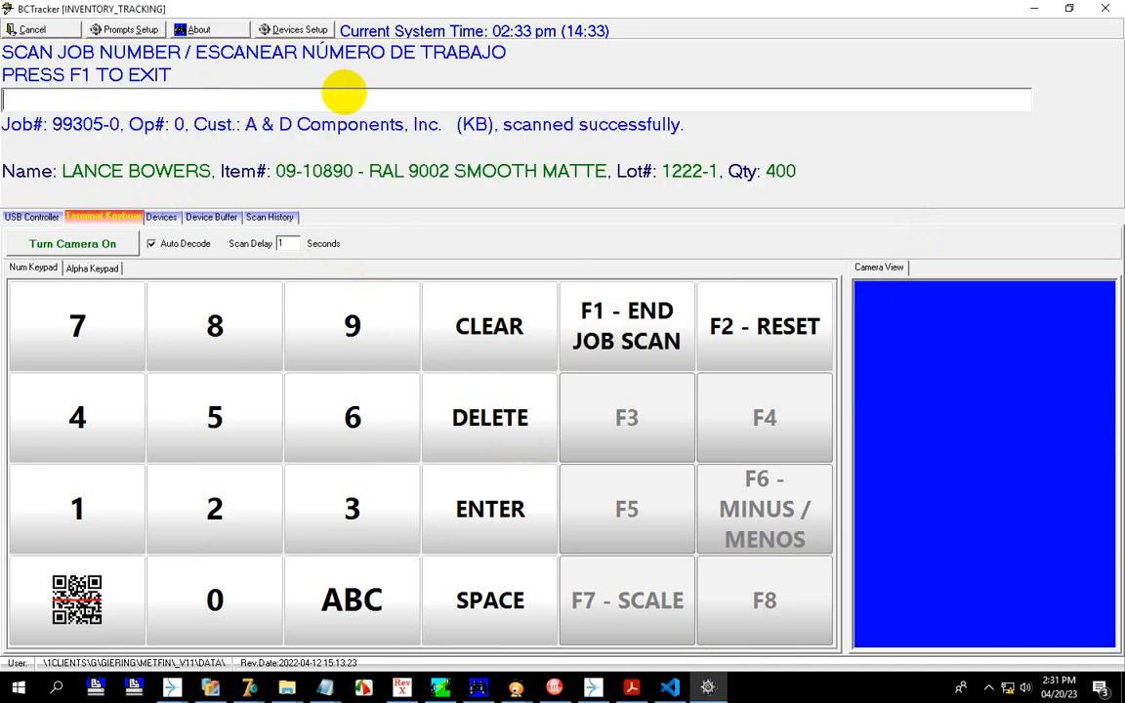
Step: End the job scan and answer Y to the empty-package question for lot 1222-1
key("F1")
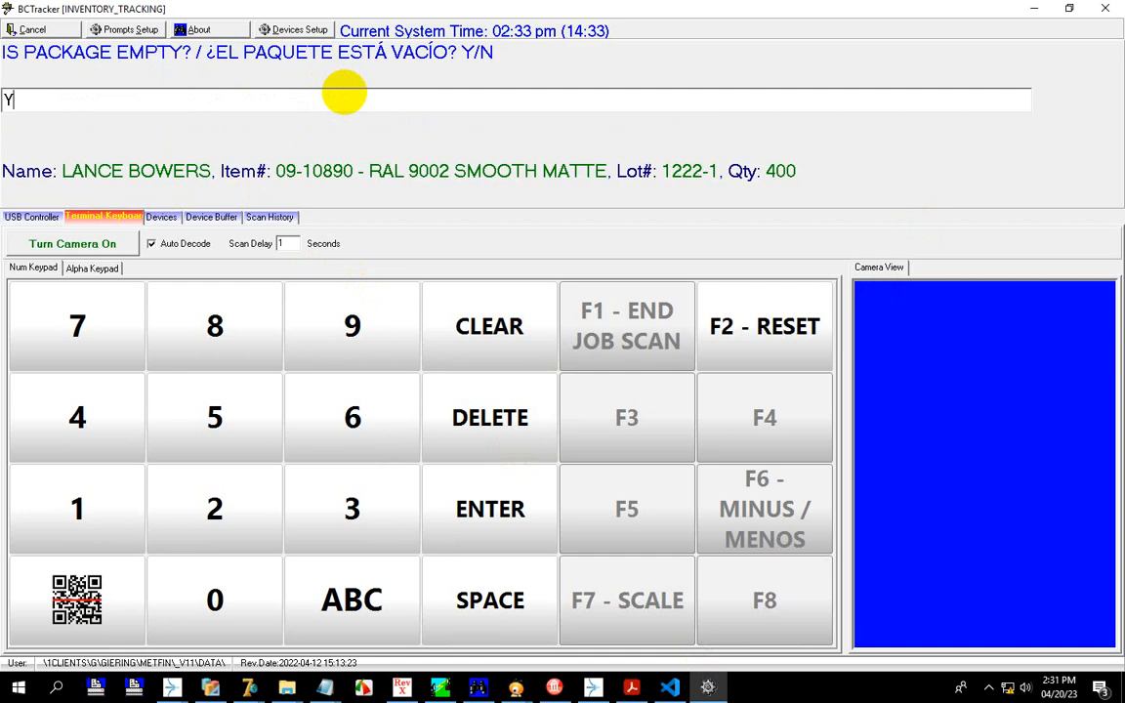
key("Return")
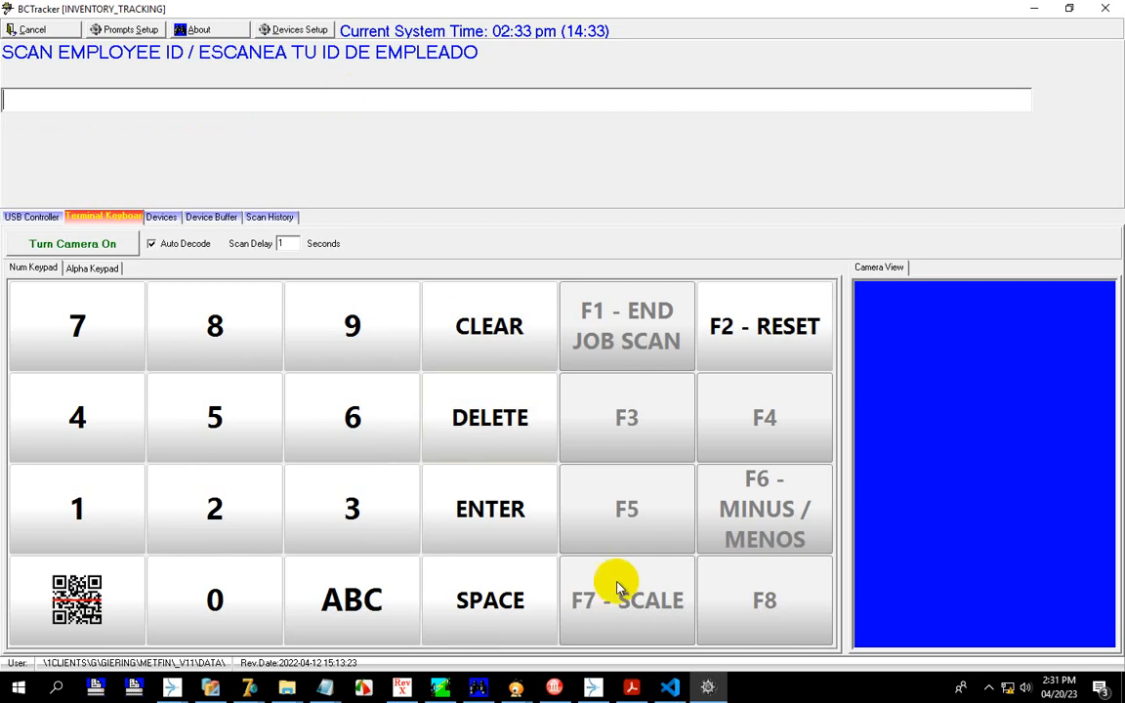
Step: Switch to IBMS-MetFin, check the actual quantity of the Inventory Scan Log's last record, and close the log
left_click(595, 688)
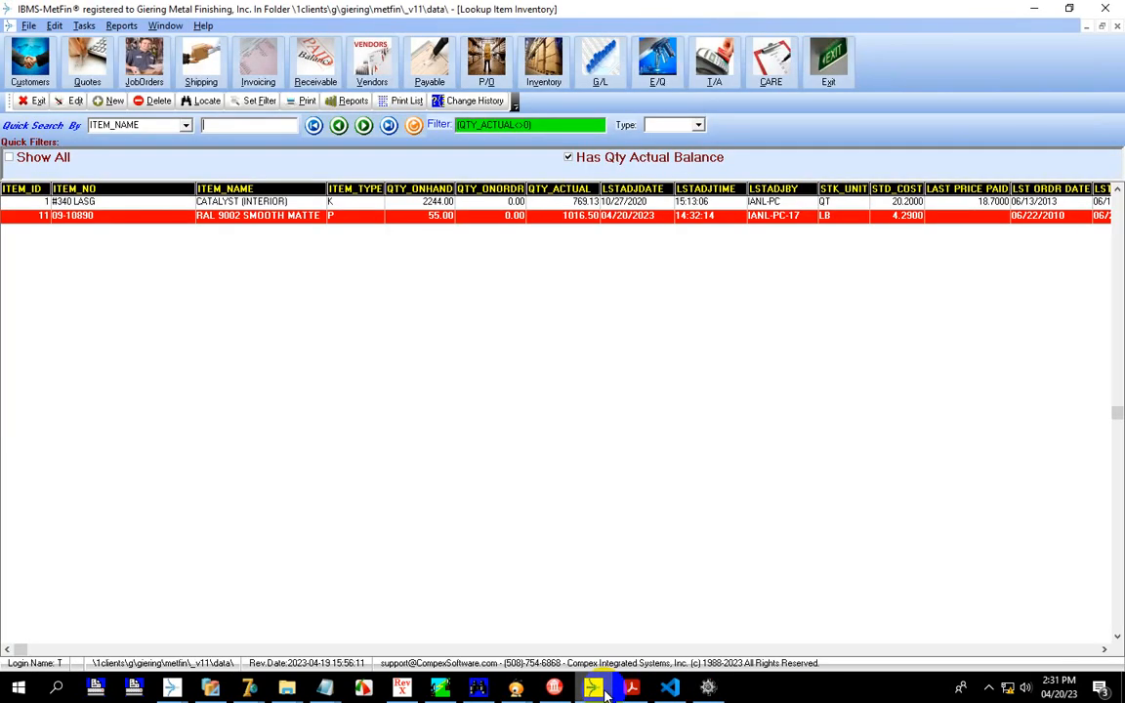
left_click(29, 100)
left_click(589, 409)
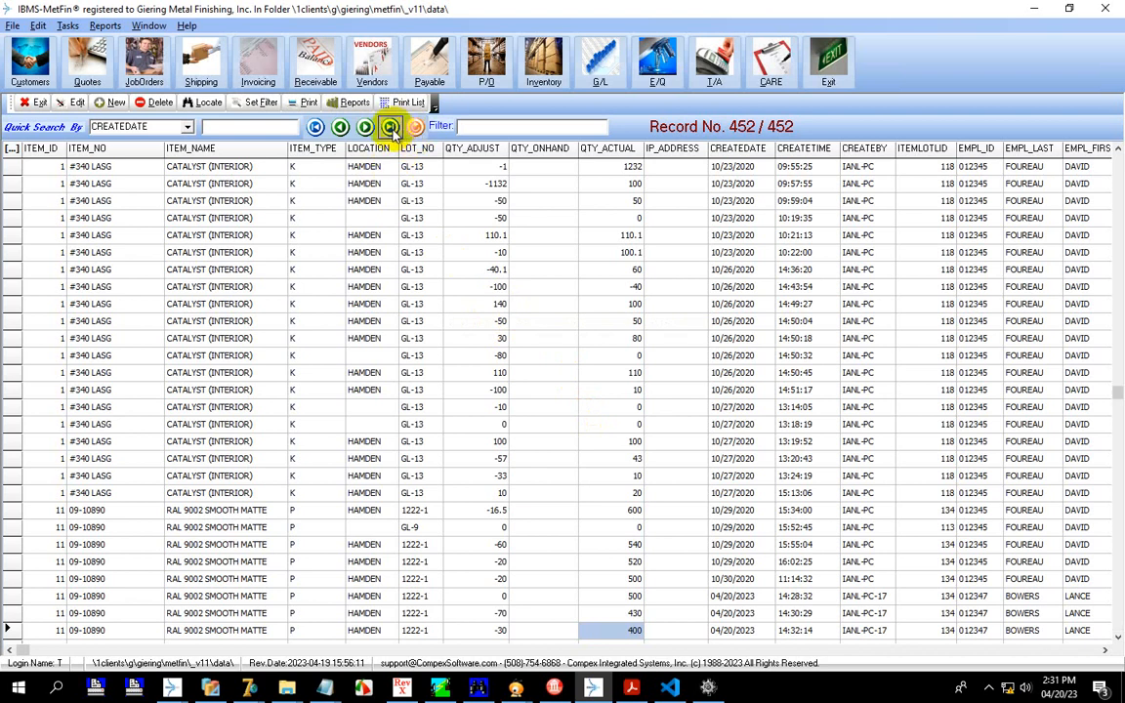
left_click(390, 127)
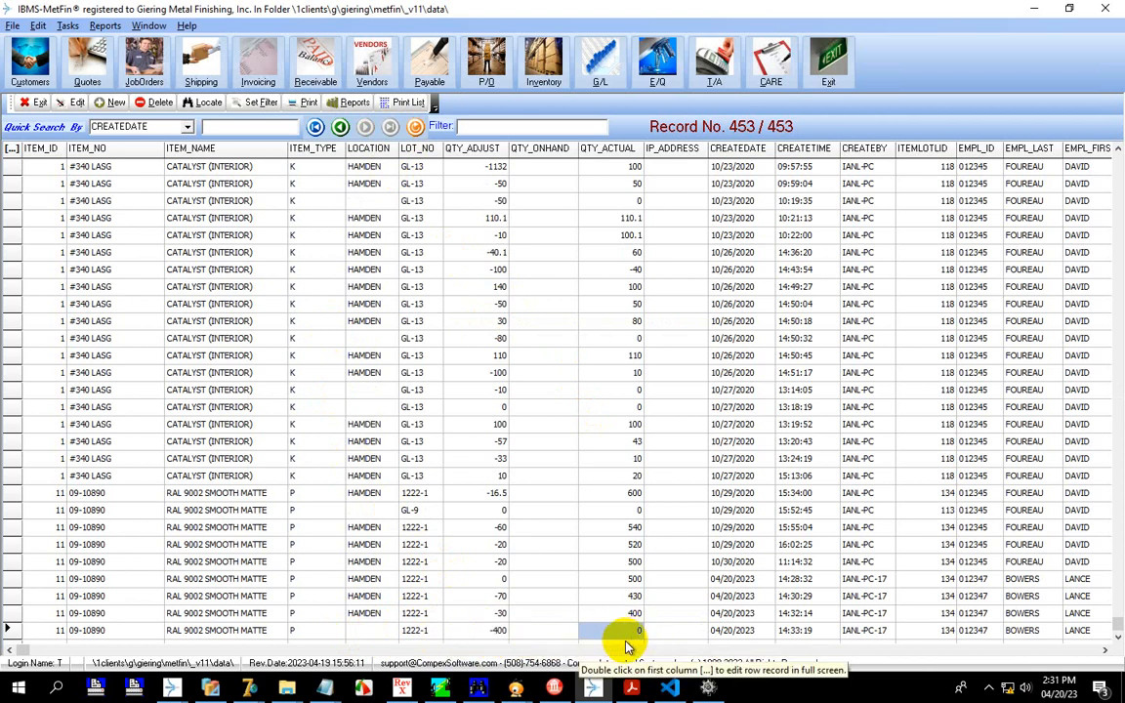
left_click(27, 105)
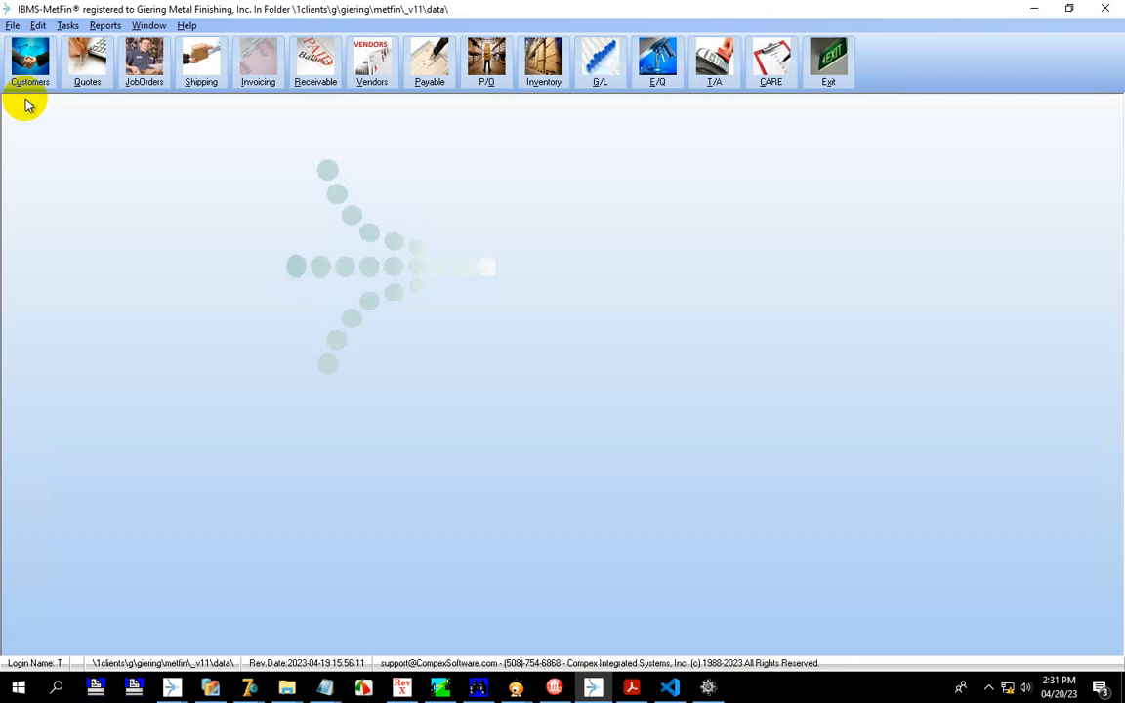
Step: Look up item 09-10890's actual quantity in the inventory file and open its lot records to see which lots have a balance
left_click(542, 64)
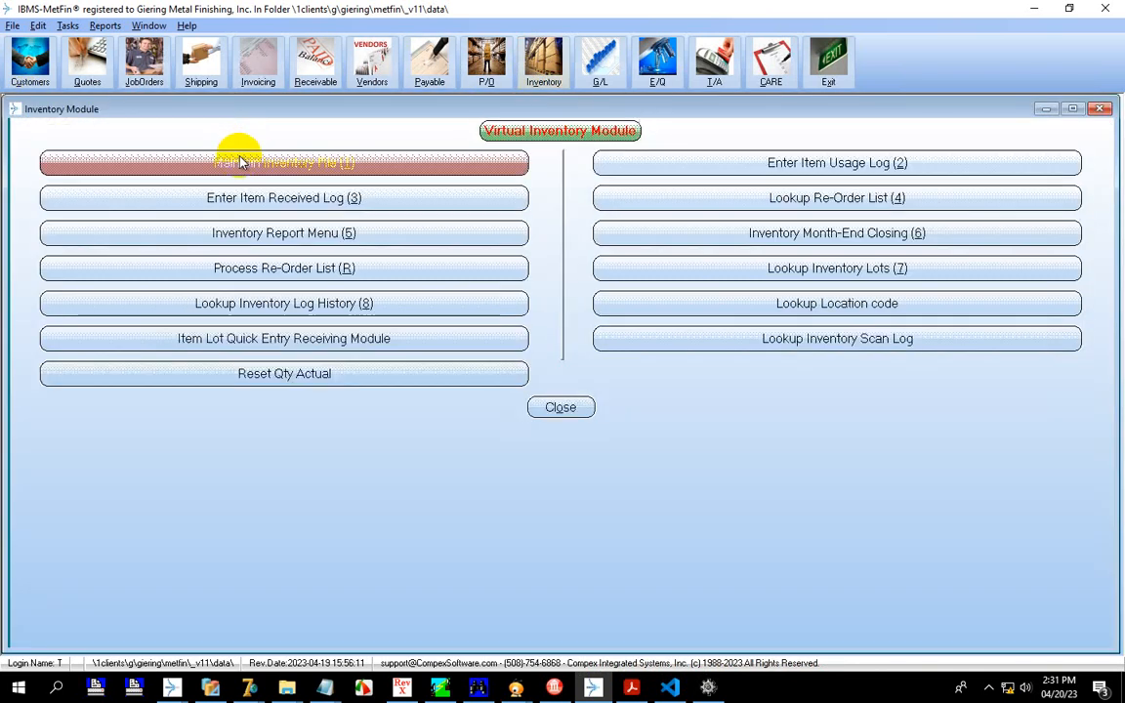
left_click(235, 155)
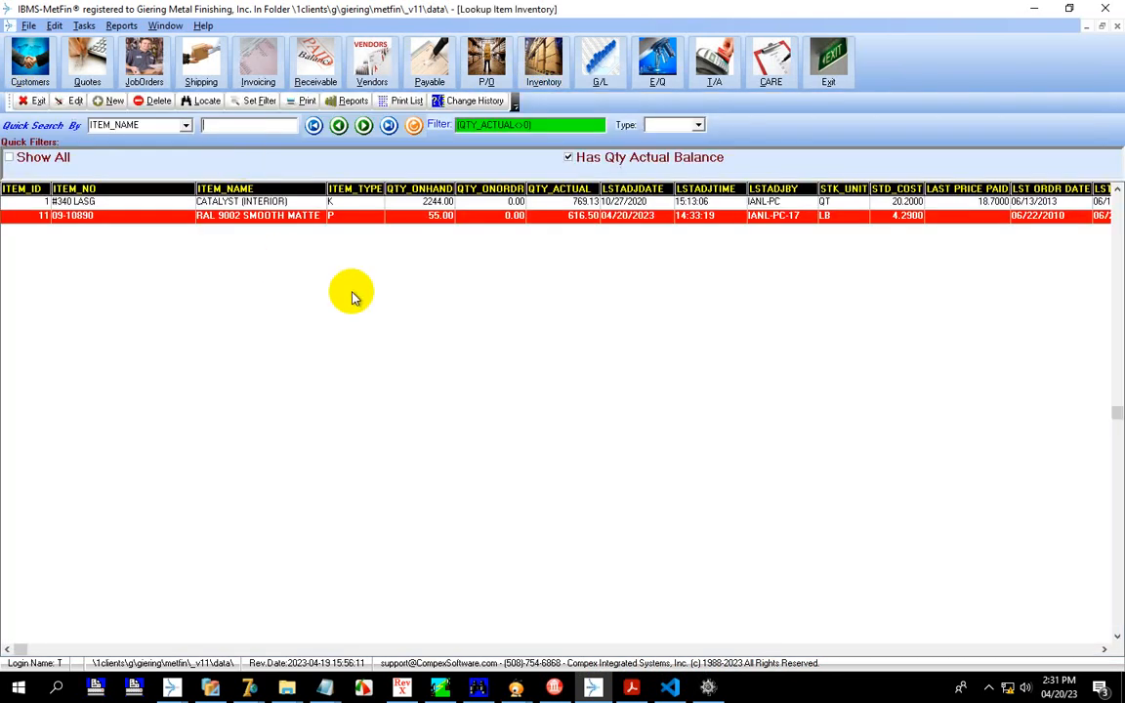
left_click(586, 215)
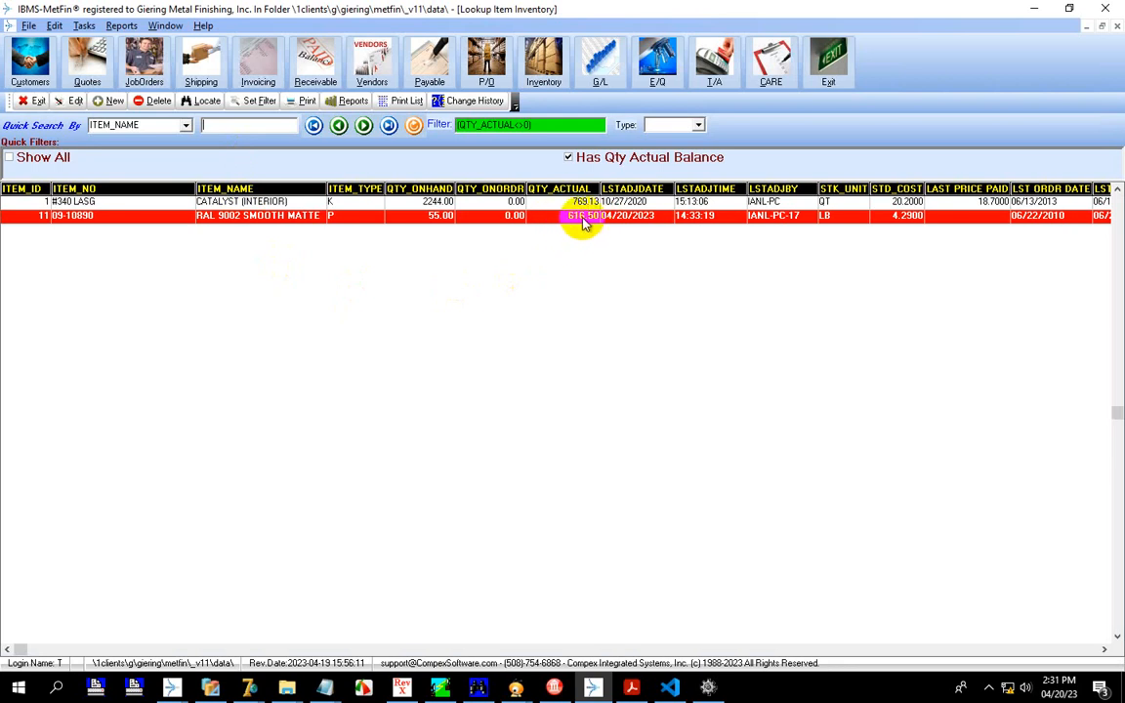
double_click(285, 216)
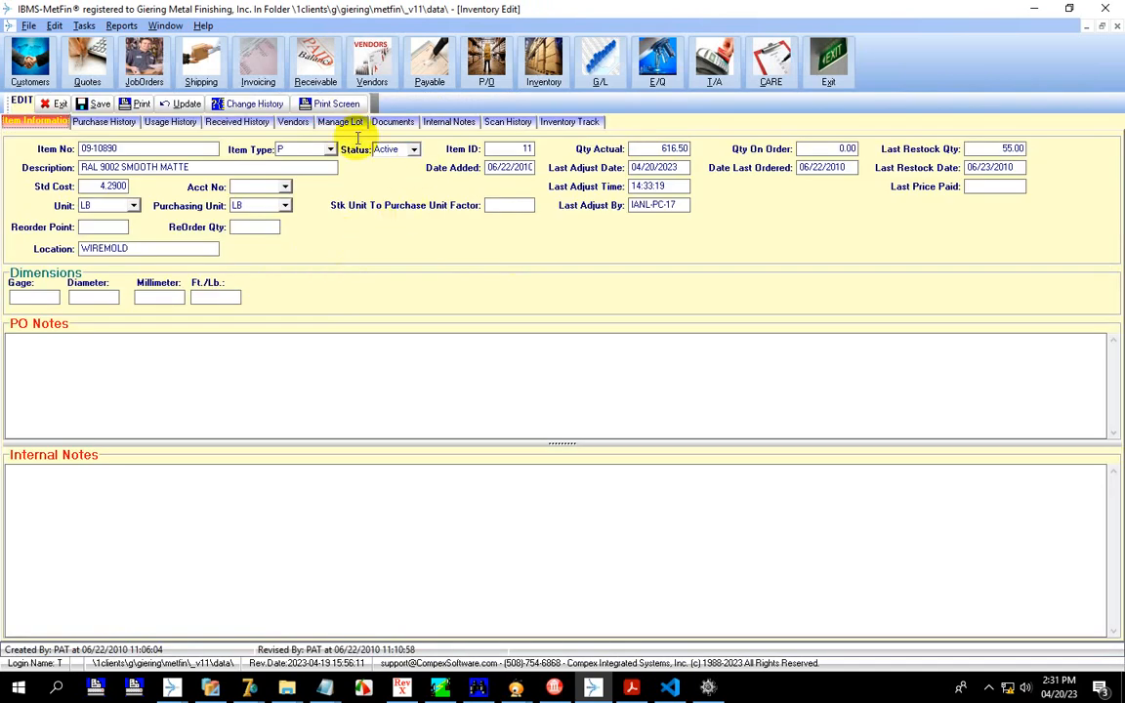
left_click(341, 123)
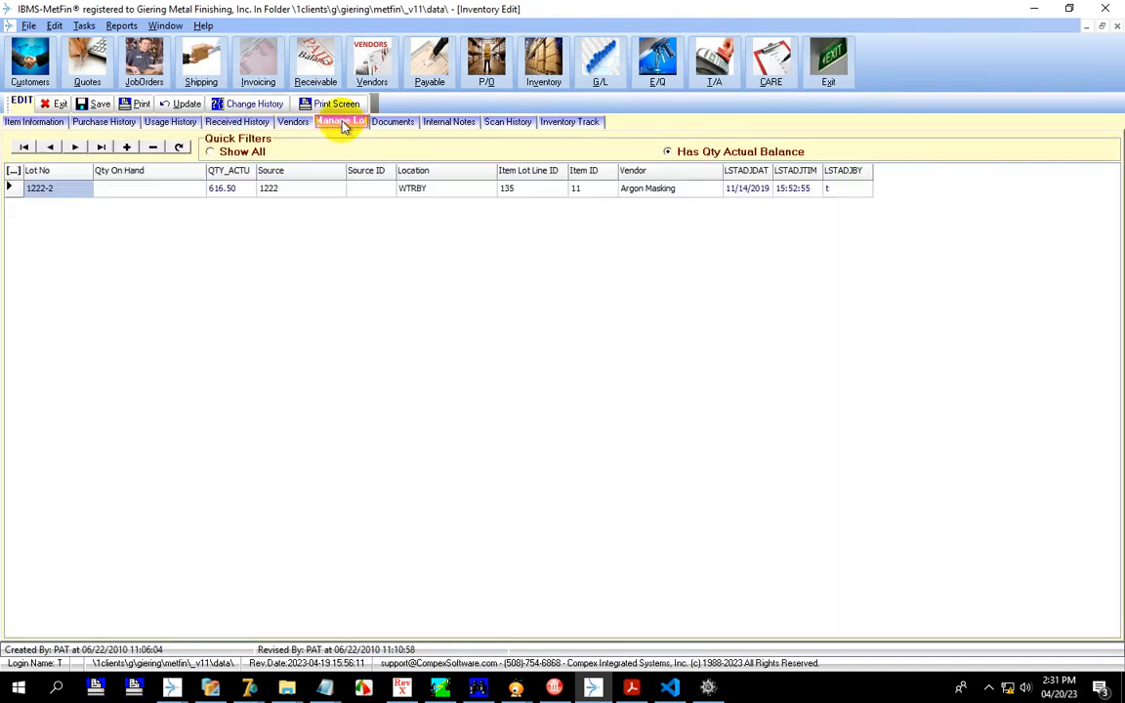
Step: Show all lots of item 09-10890, set lot 1222-1's actual quantity to 100 and save the item
left_click(240, 153)
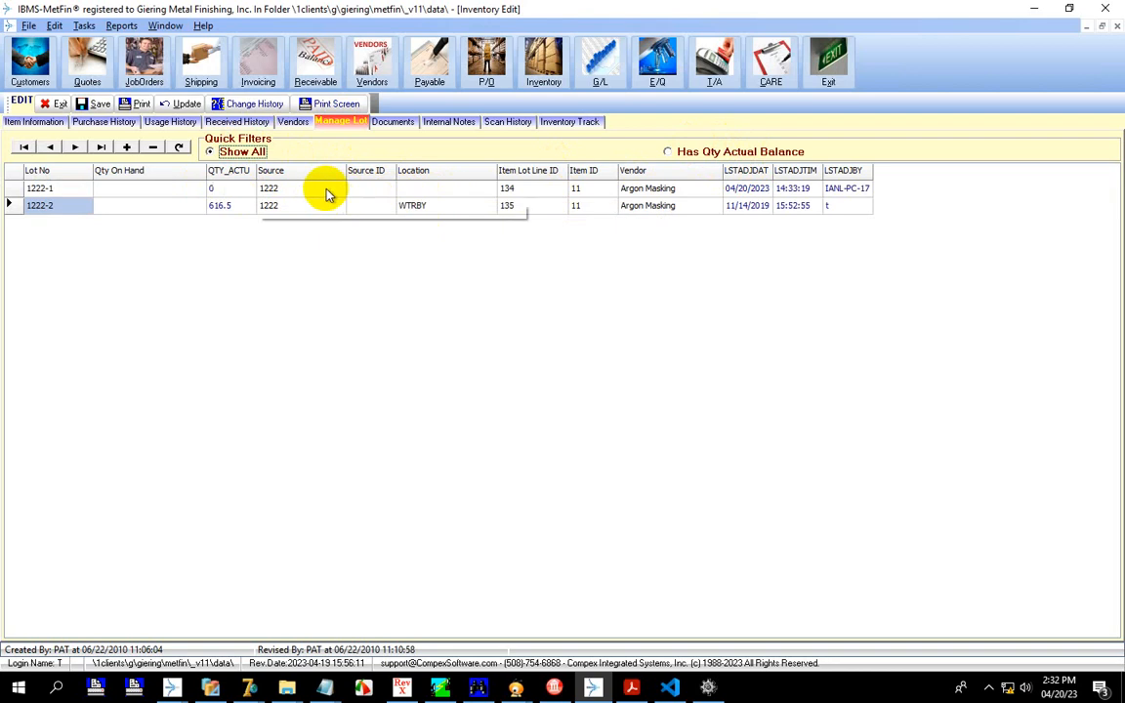
left_click(232, 190)
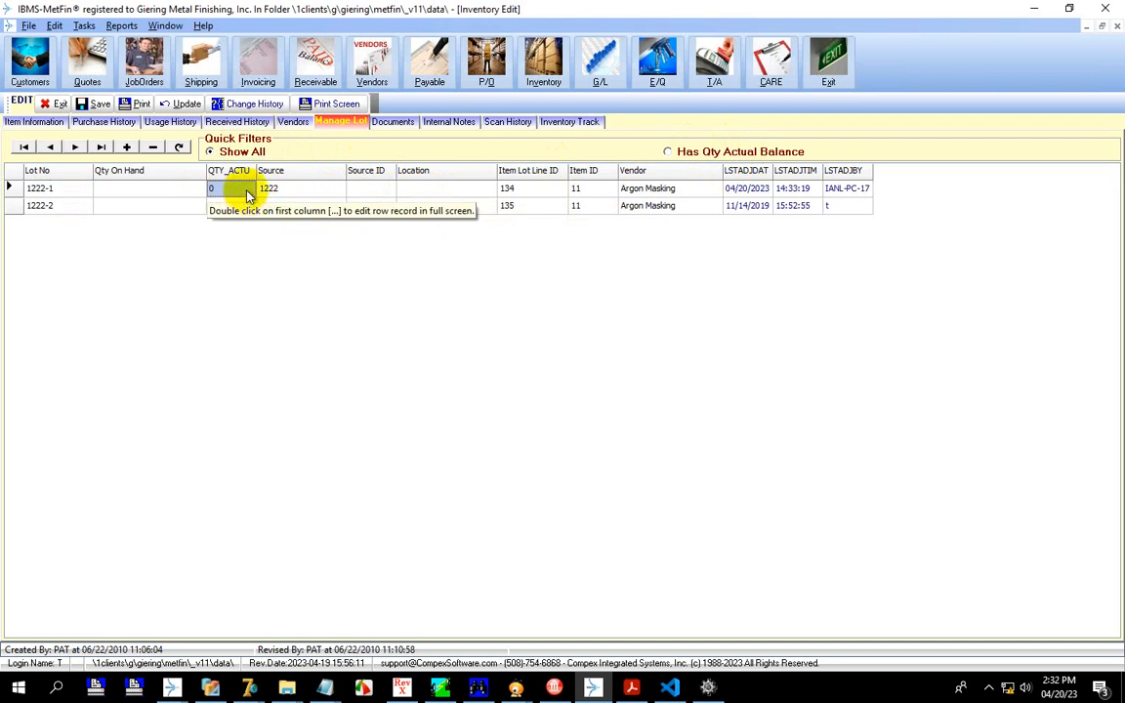
type("100")
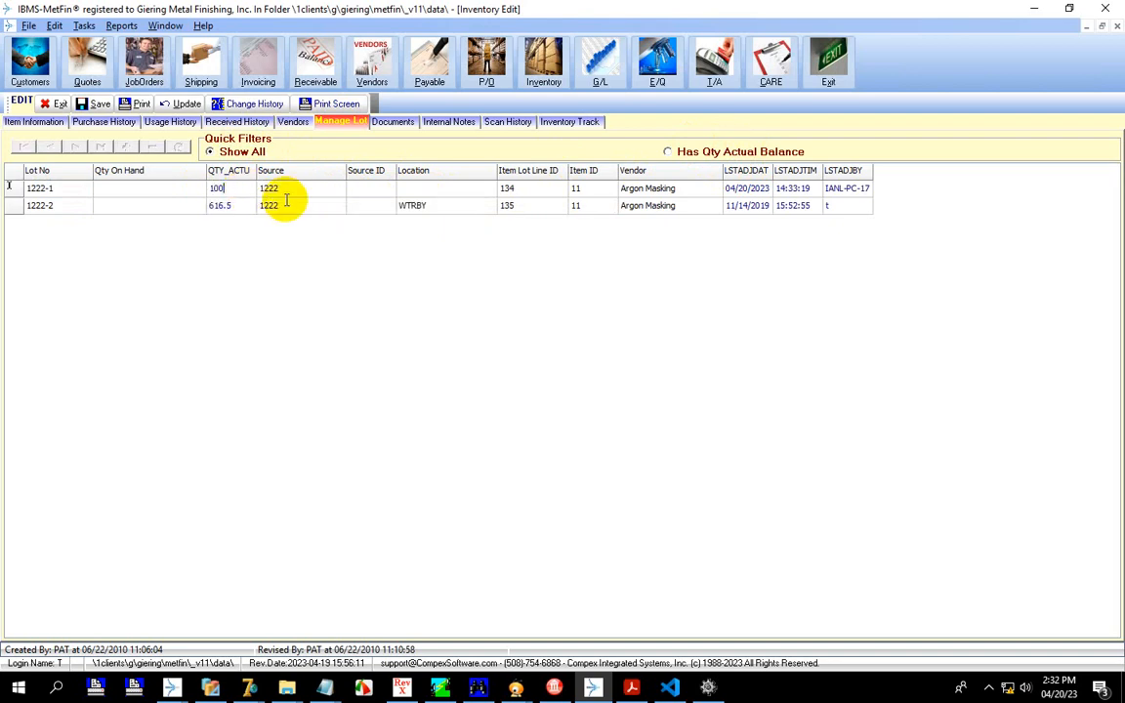
left_click(285, 192)
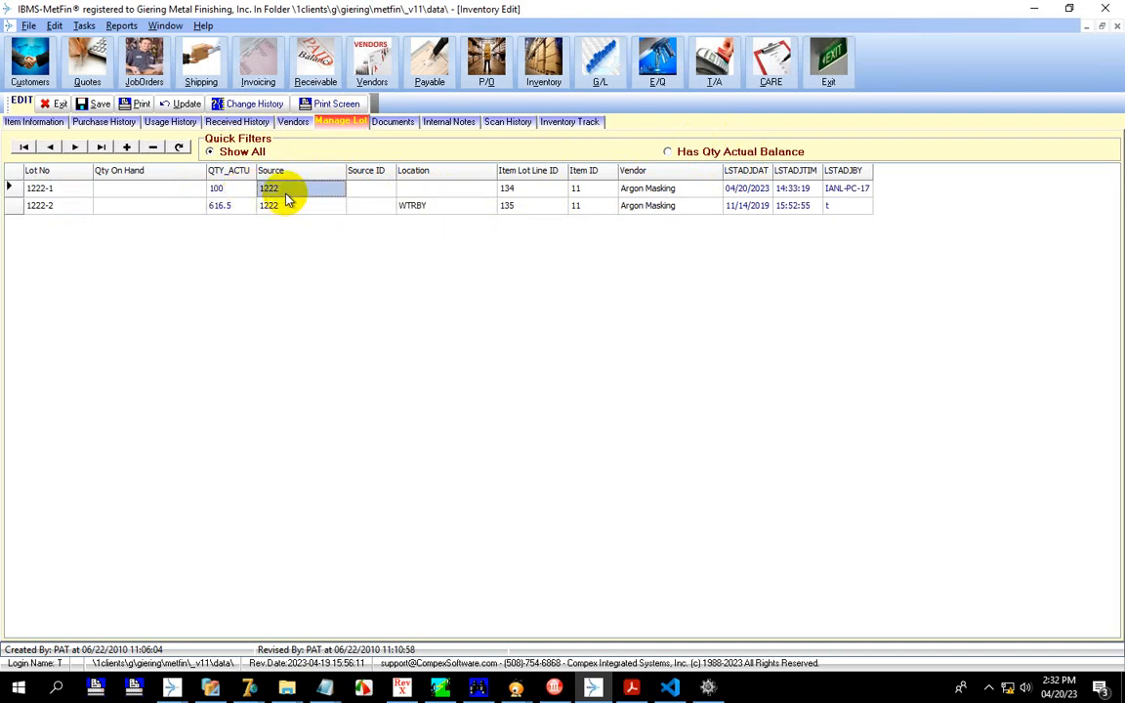
left_click(99, 104)
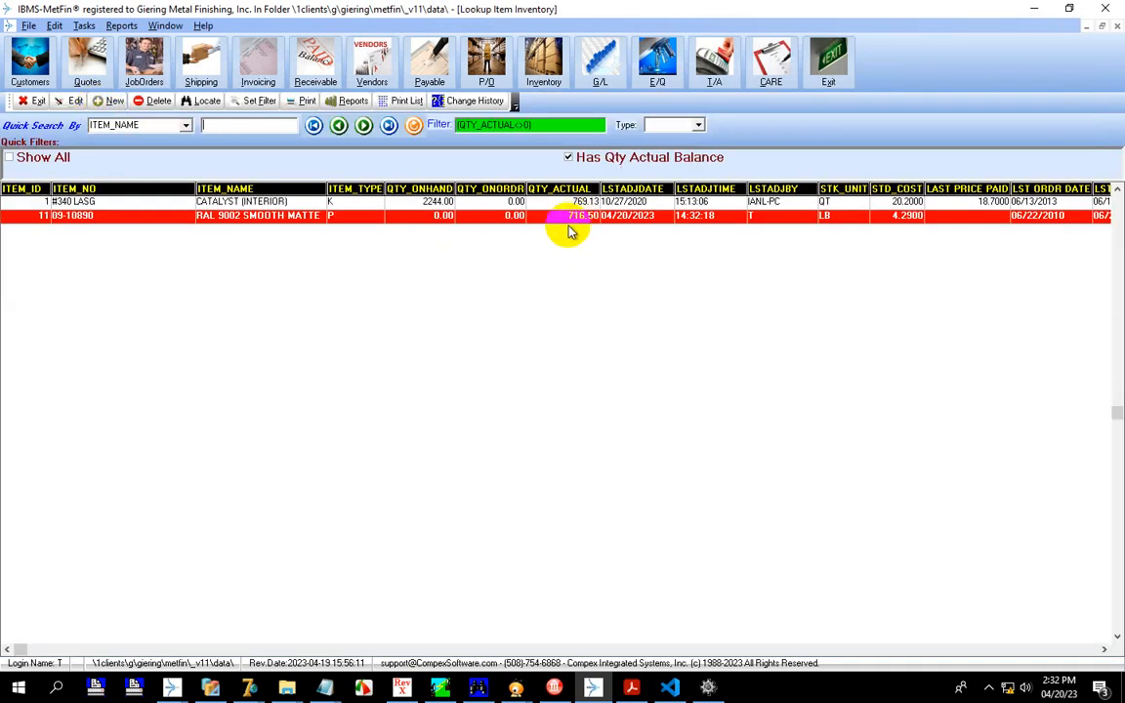
Step: Leave the inventory file, check the Inventory Scan Log's last record for the manual change to lot 1222-1, and close the inventory module
left_click(30, 101)
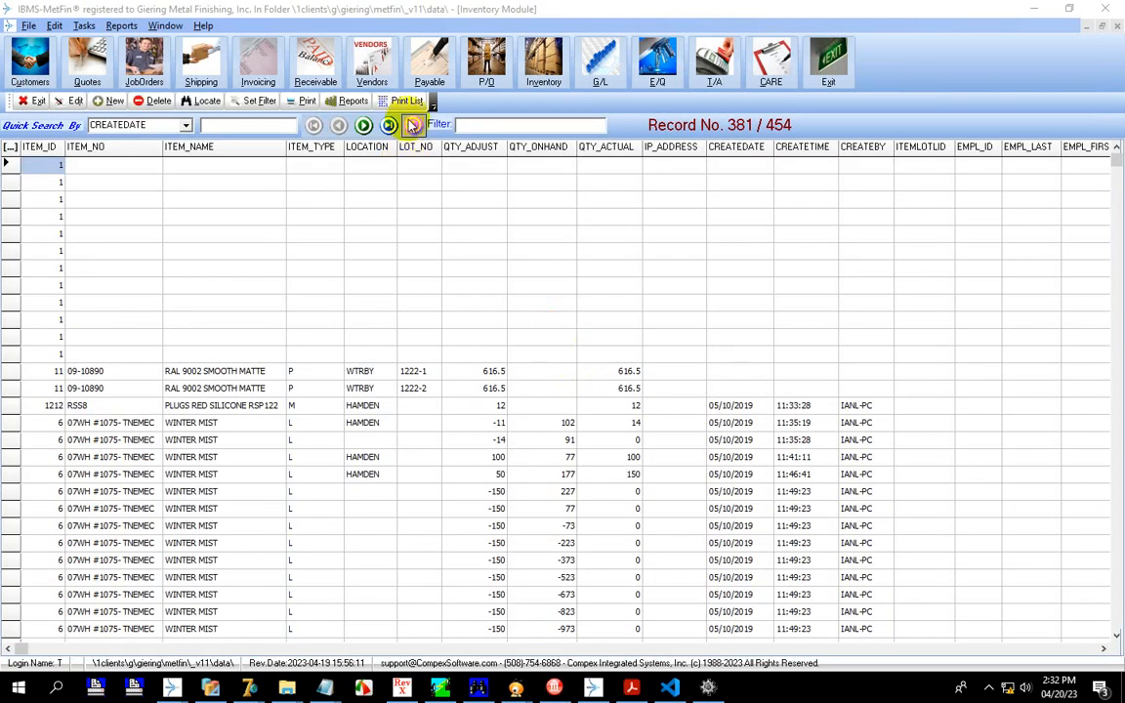
left_click(388, 126)
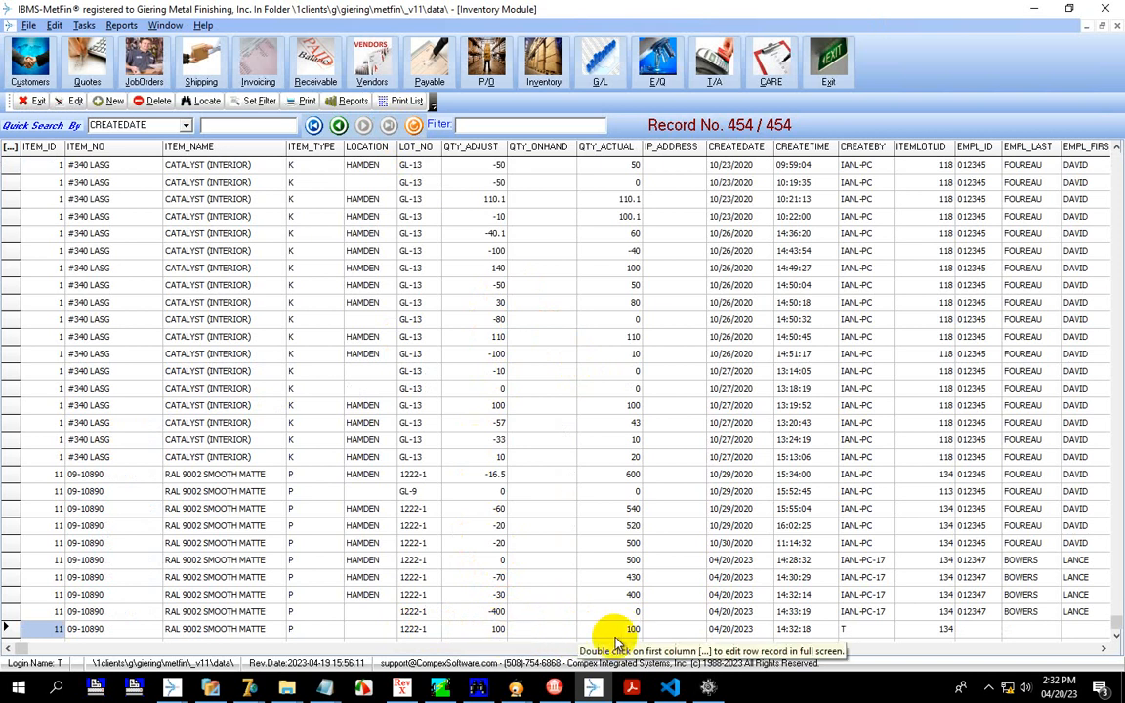
left_click(37, 102)
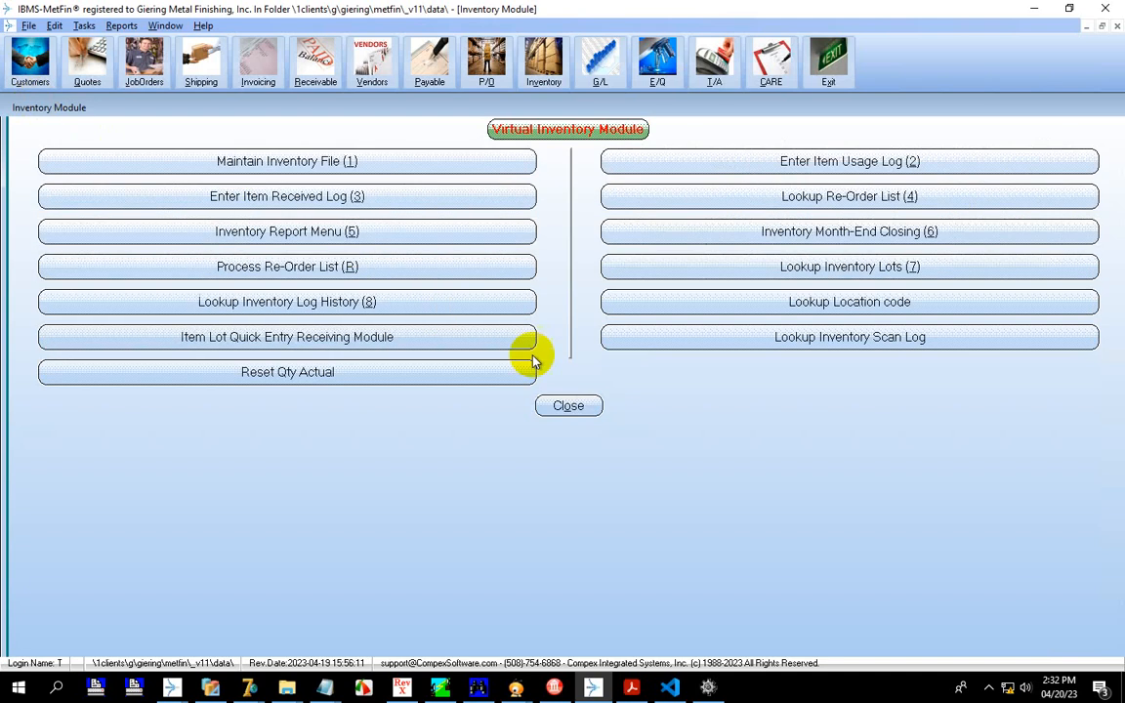
left_click(575, 407)
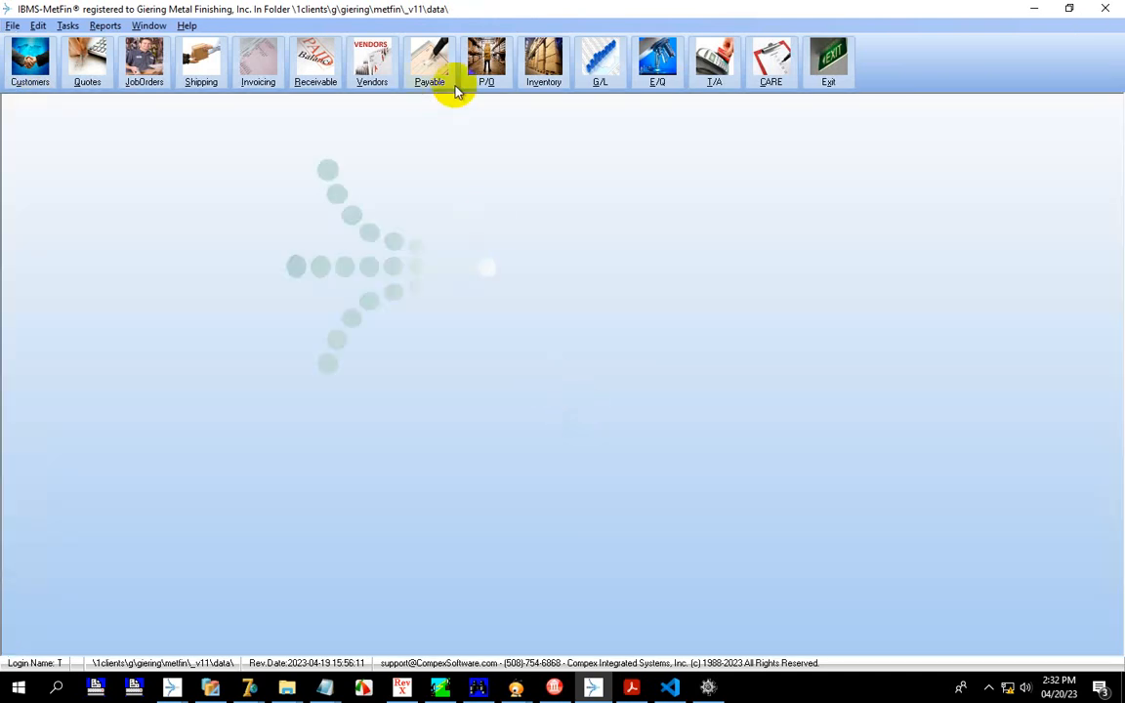
Step: Reopen item 09-10890's lot records from the inventory file, delete lot 1222-2 and save the item
left_click(542, 66)
left_click(214, 160)
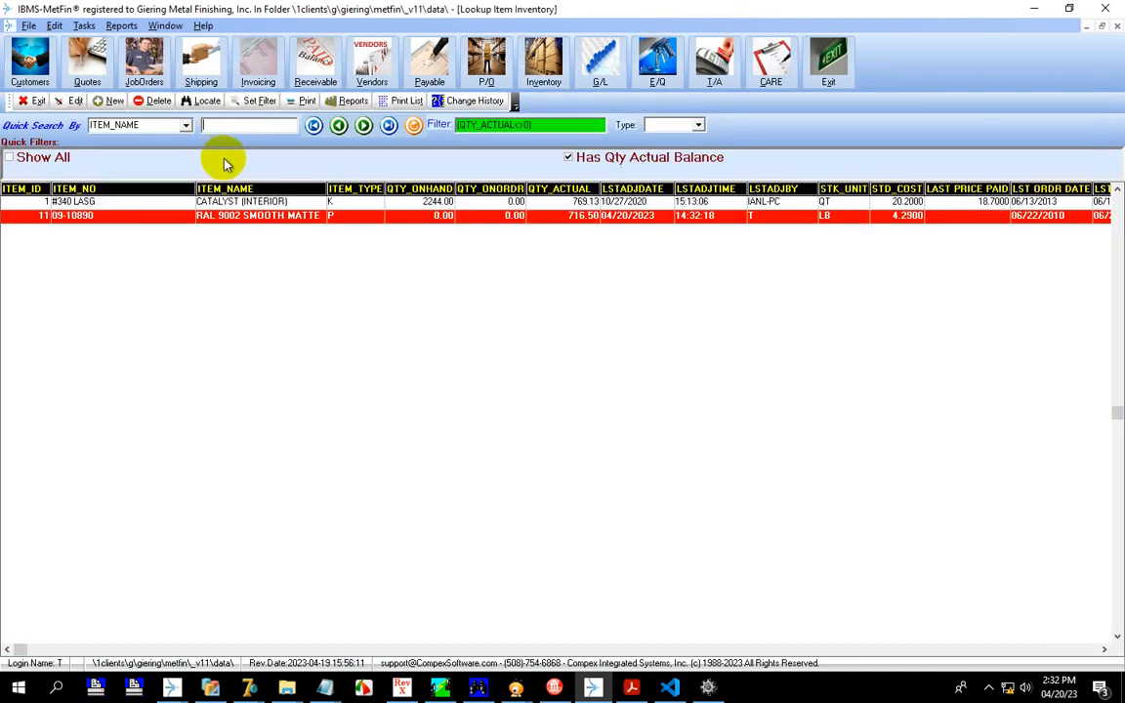
left_click(69, 102)
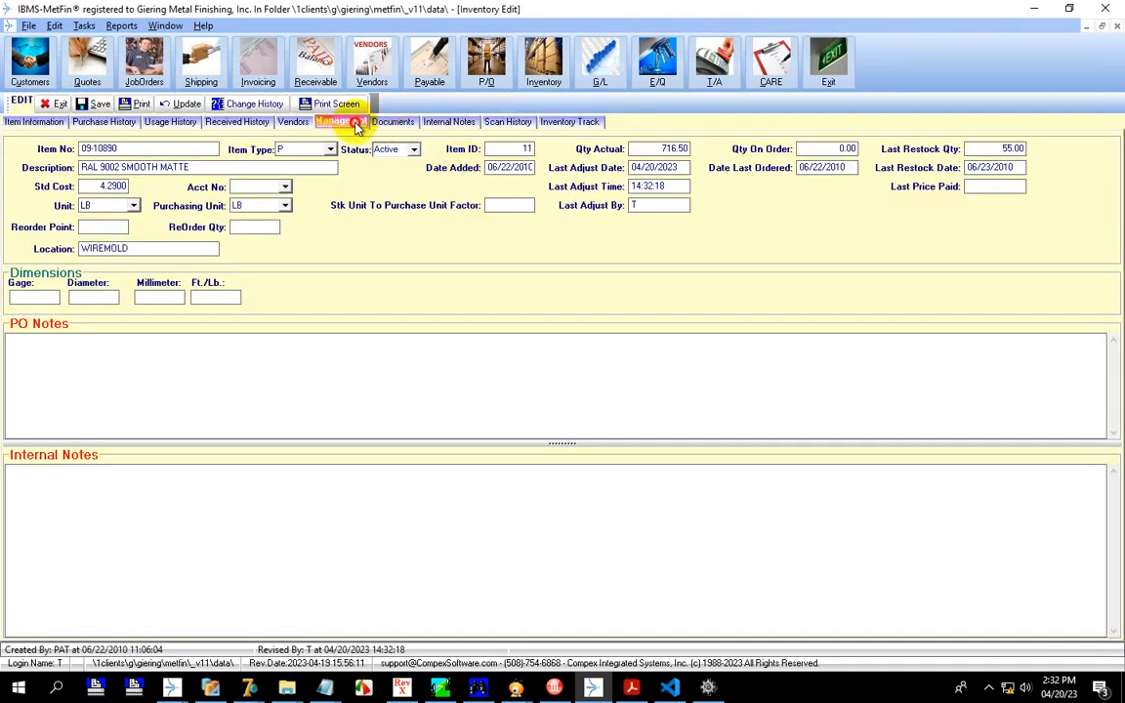
left_click(354, 123)
left_click(190, 207)
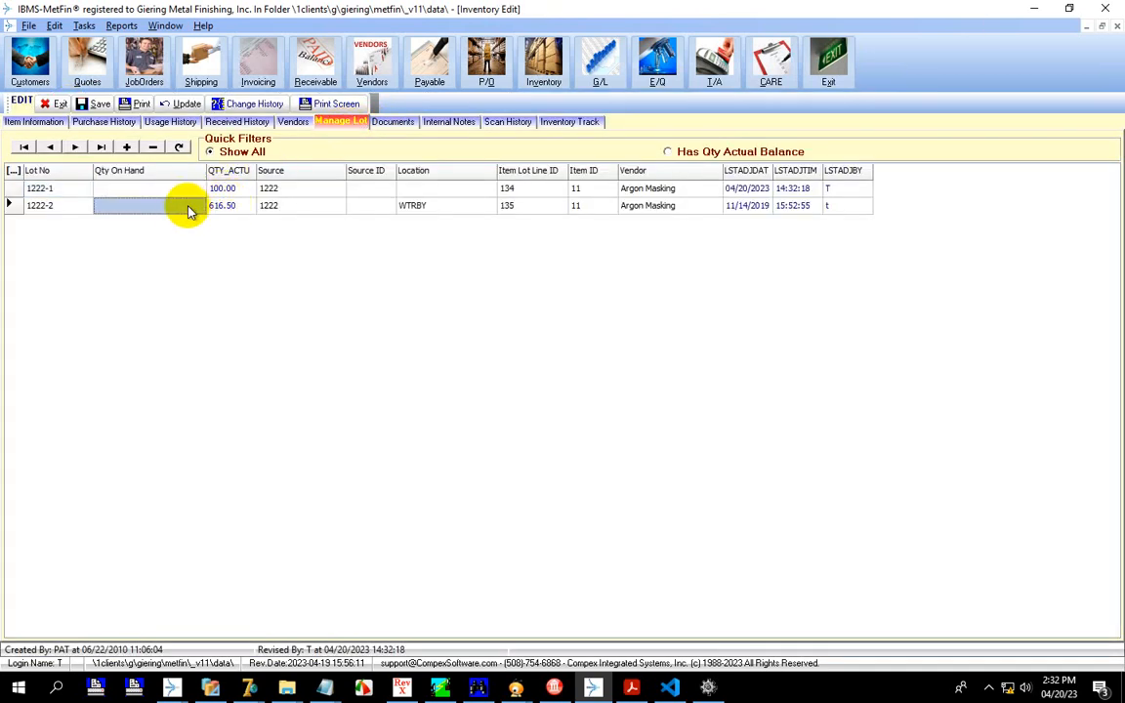
left_click(153, 146)
left_click(517, 383)
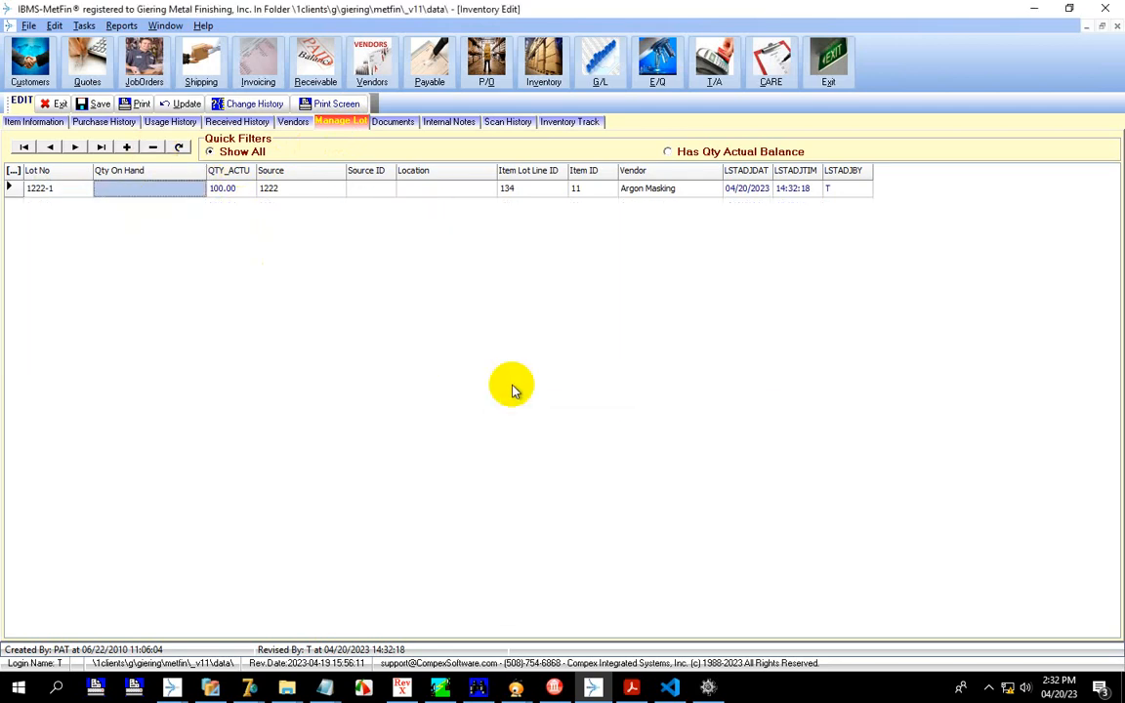
left_click(99, 105)
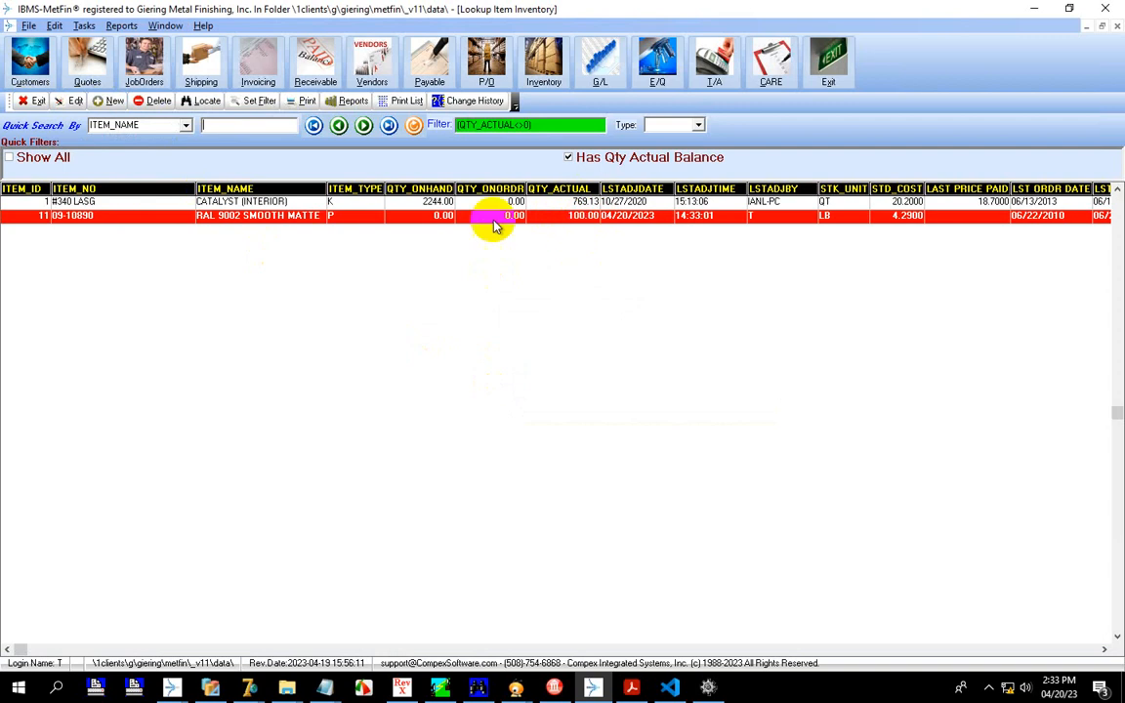
Step: Leave the inventory file, check the Inventory Scan Log's last record for the deletion of lot 1222-2, and close the log
left_click(31, 100)
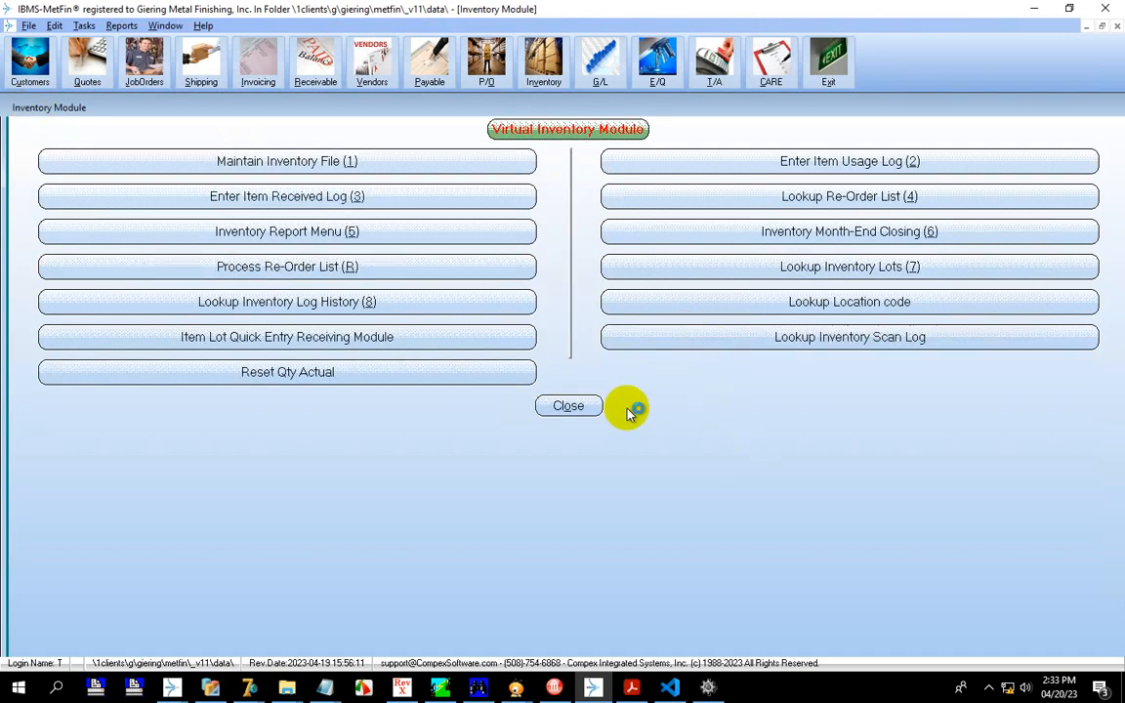
left_click(578, 407)
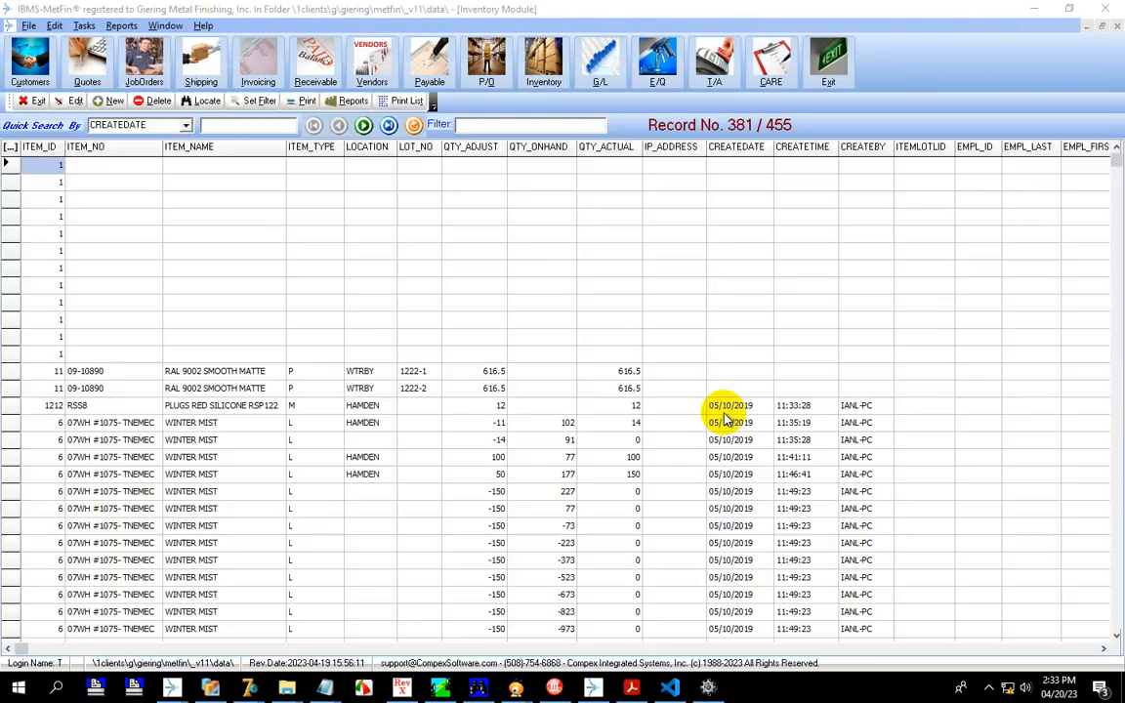
left_click(387, 124)
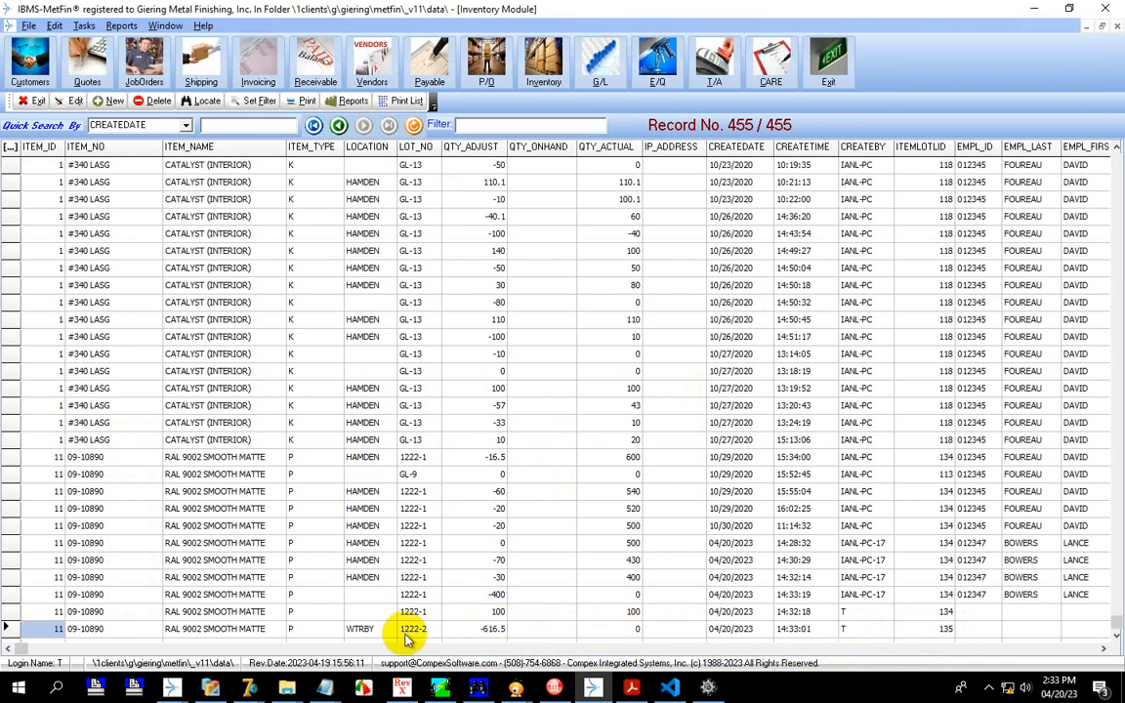
left_click(27, 101)
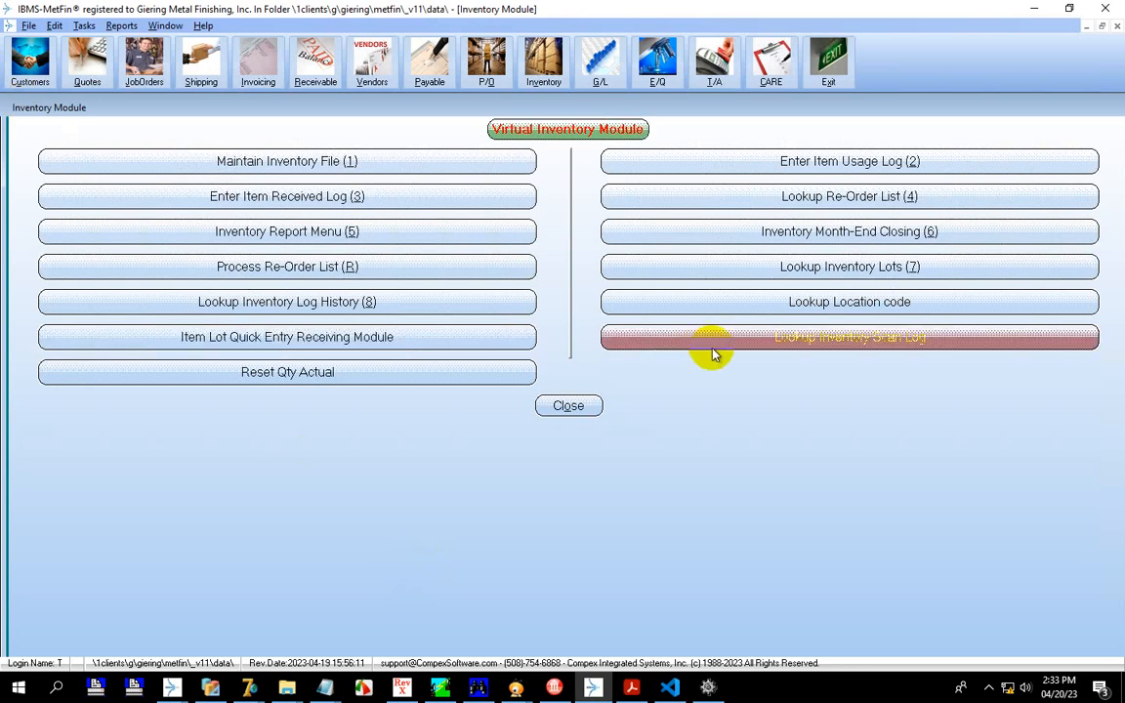
Step: Open the inventory file for maintenance from the Inventory Module
left_click(505, 165)
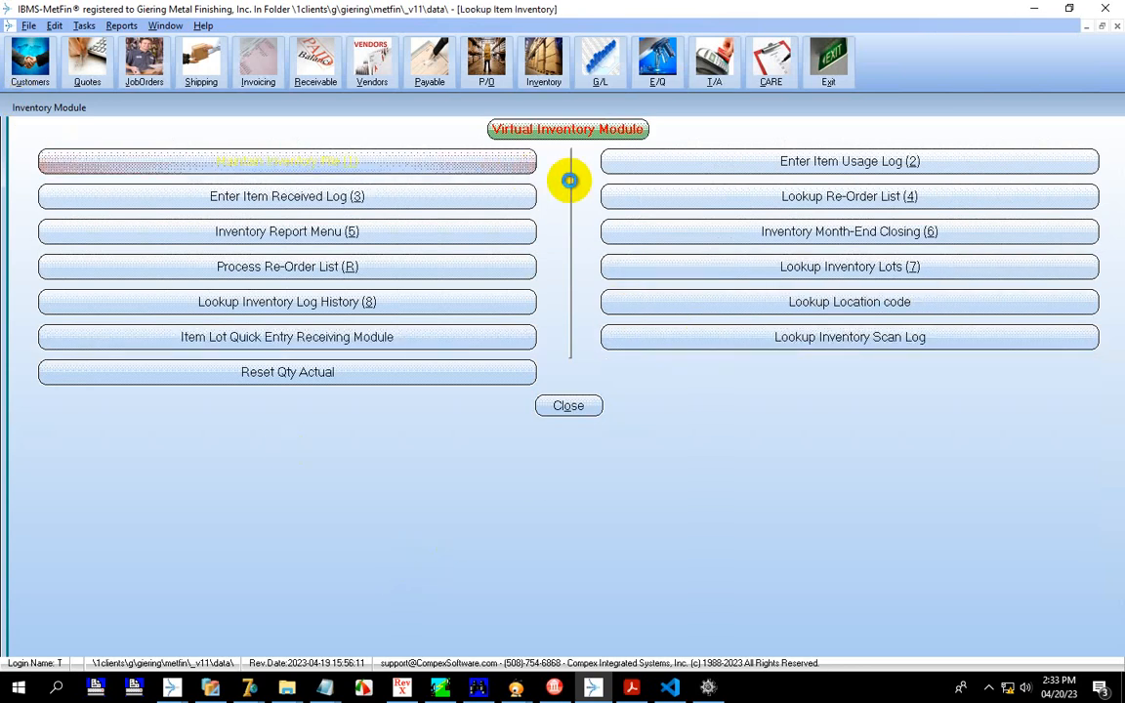